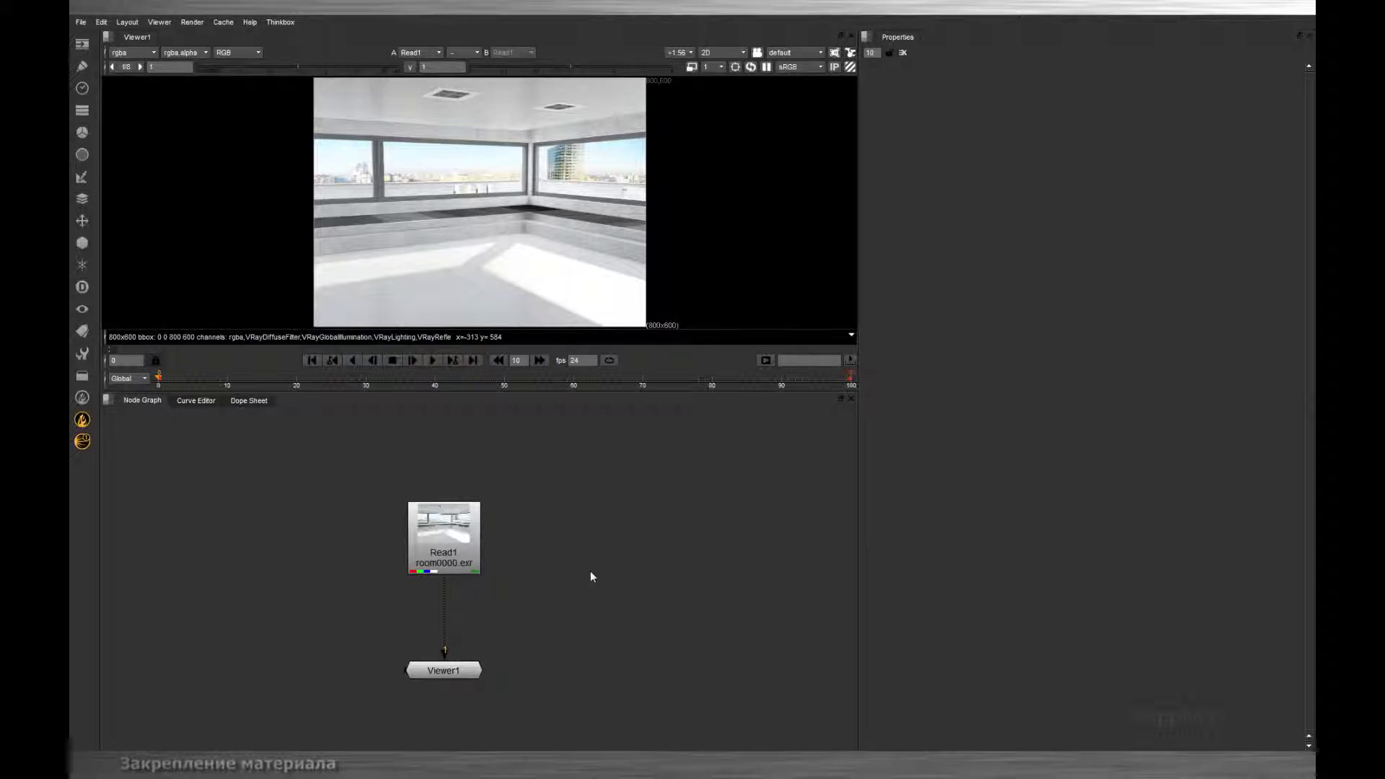
Play the rendered room sequence in the viewer, stop playback and return to the first frame
middle_drag(473, 585, 566, 592)
click(562, 573)
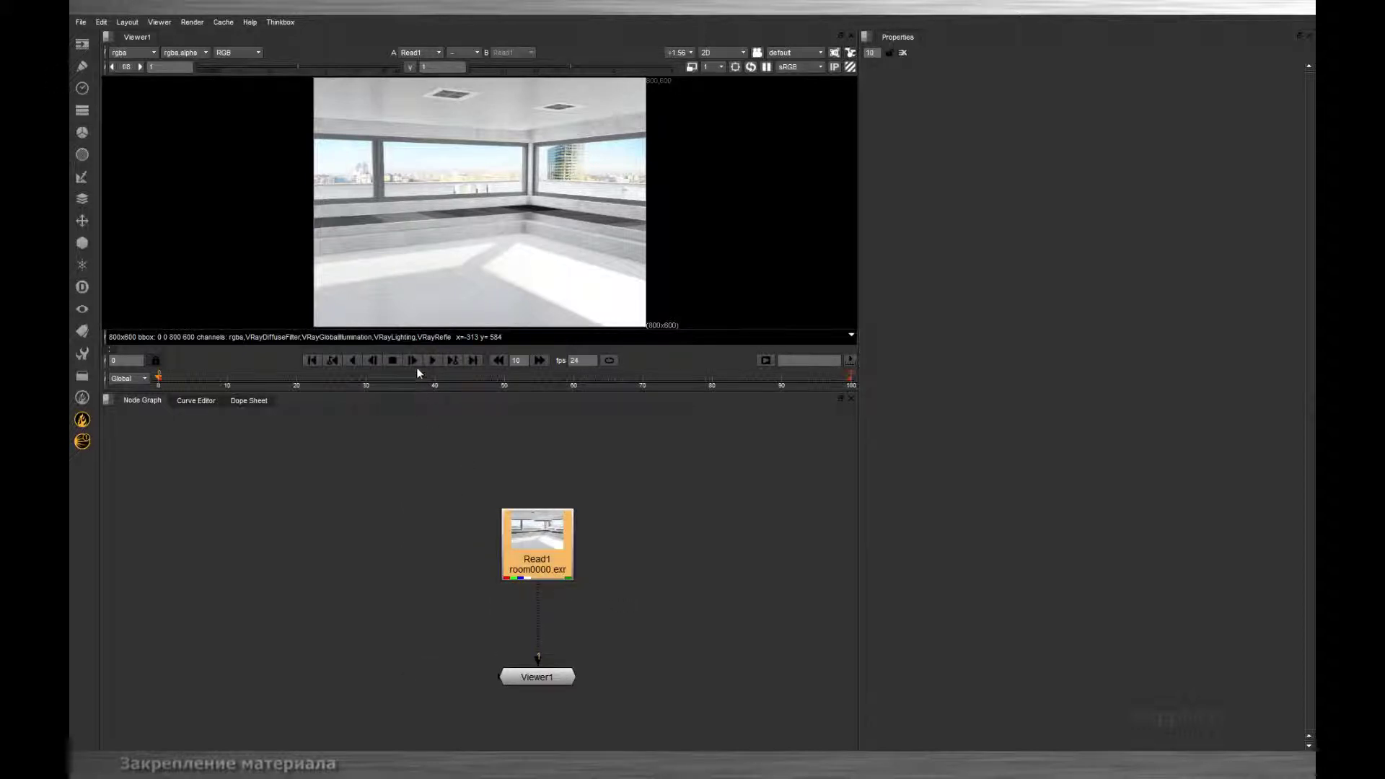
click(433, 361)
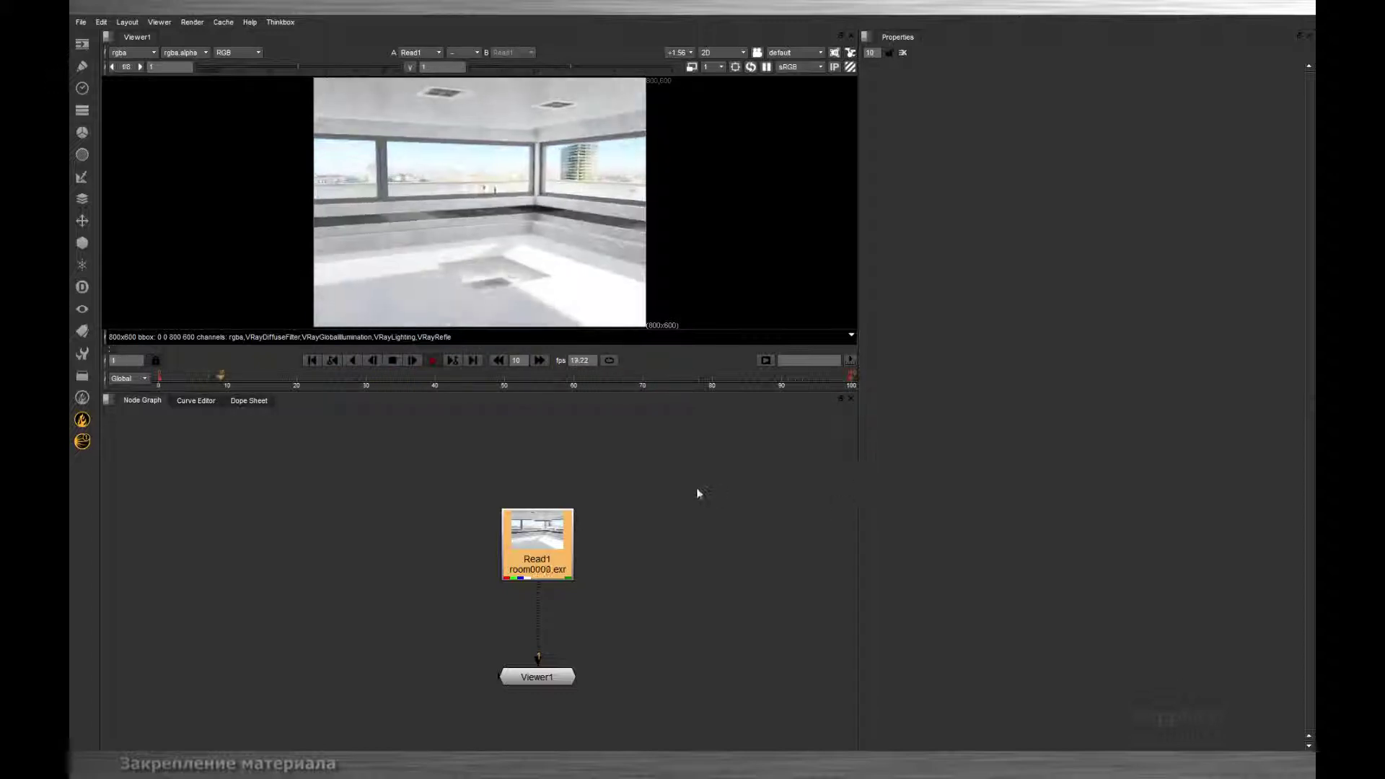
click(392, 359)
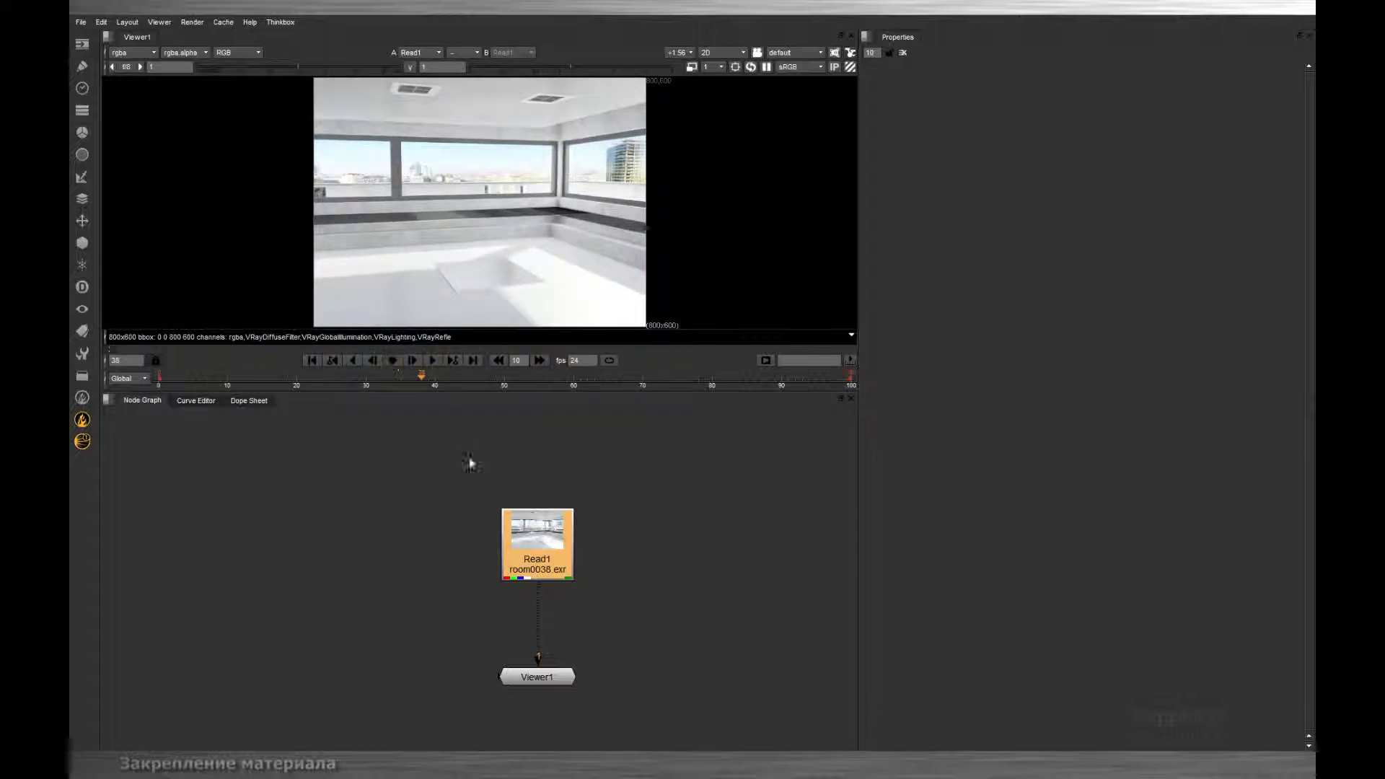
click(313, 360)
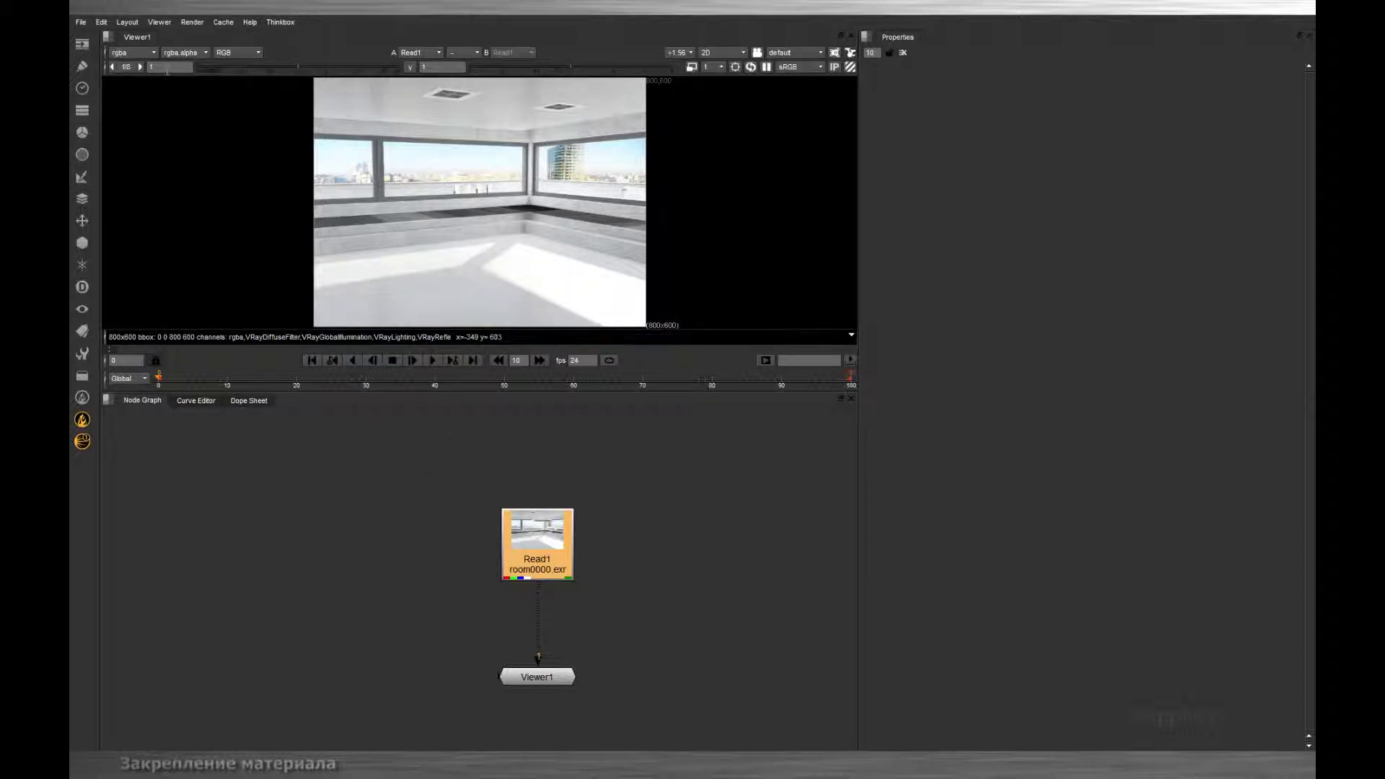
Display the VRayReflection pass of the room render in the viewer, then switch back to the rgba layer
click(134, 53)
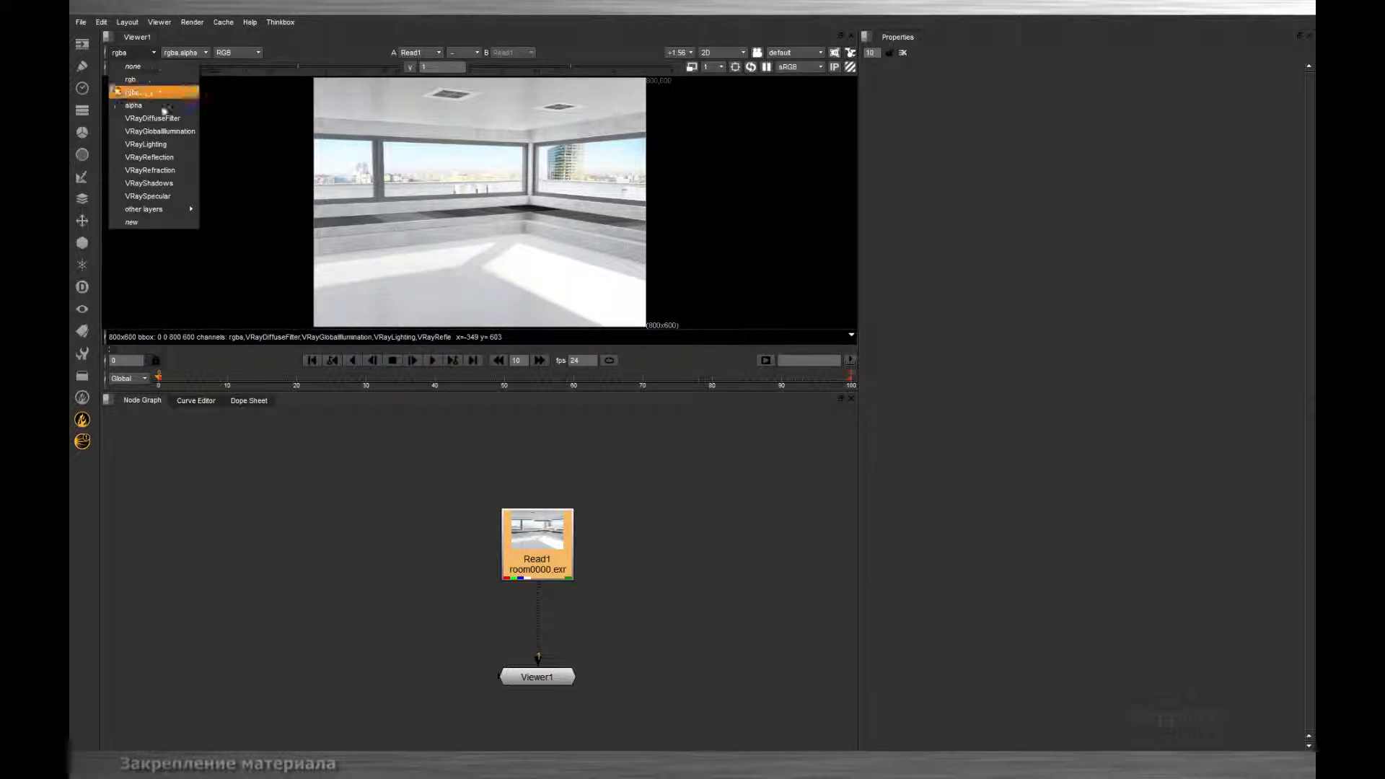
click(179, 158)
middle_drag(460, 256, 495, 245)
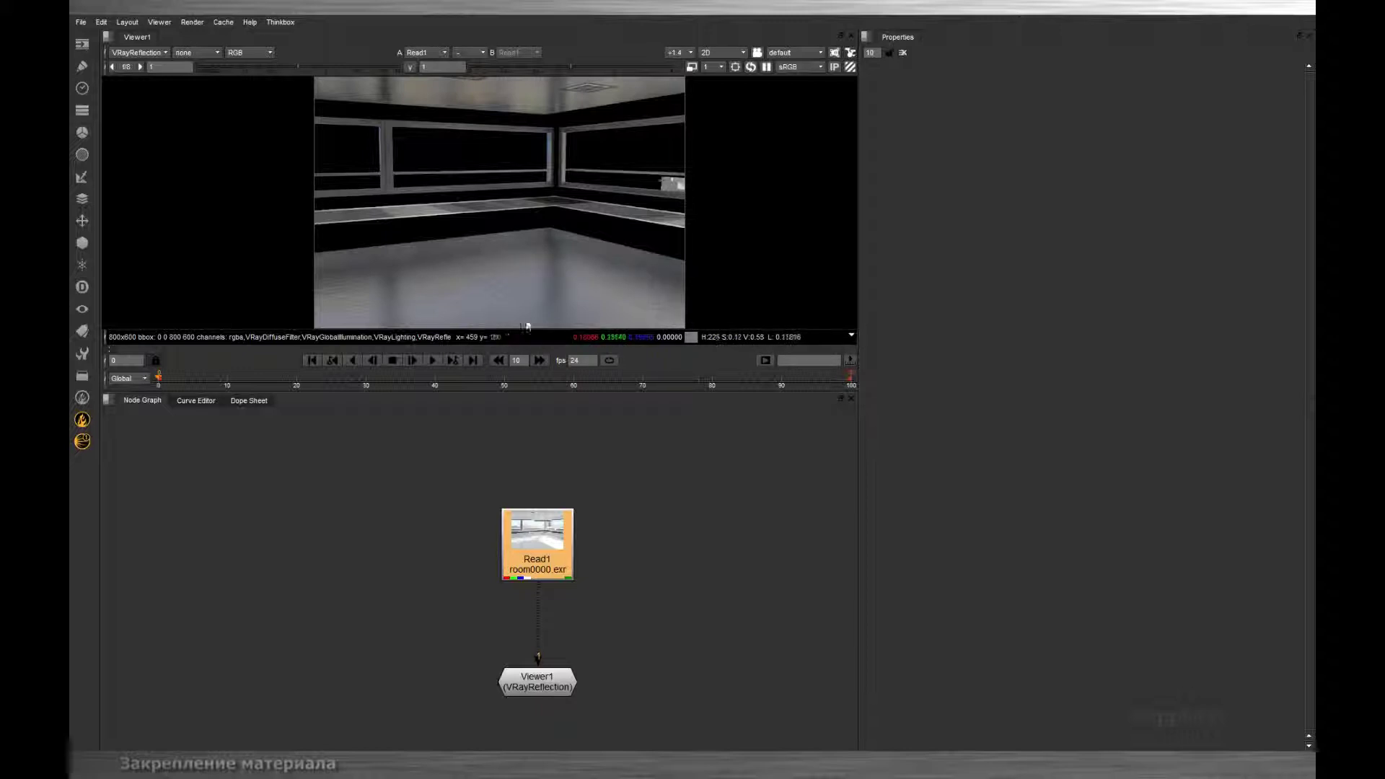
middle_drag(501, 256, 505, 295)
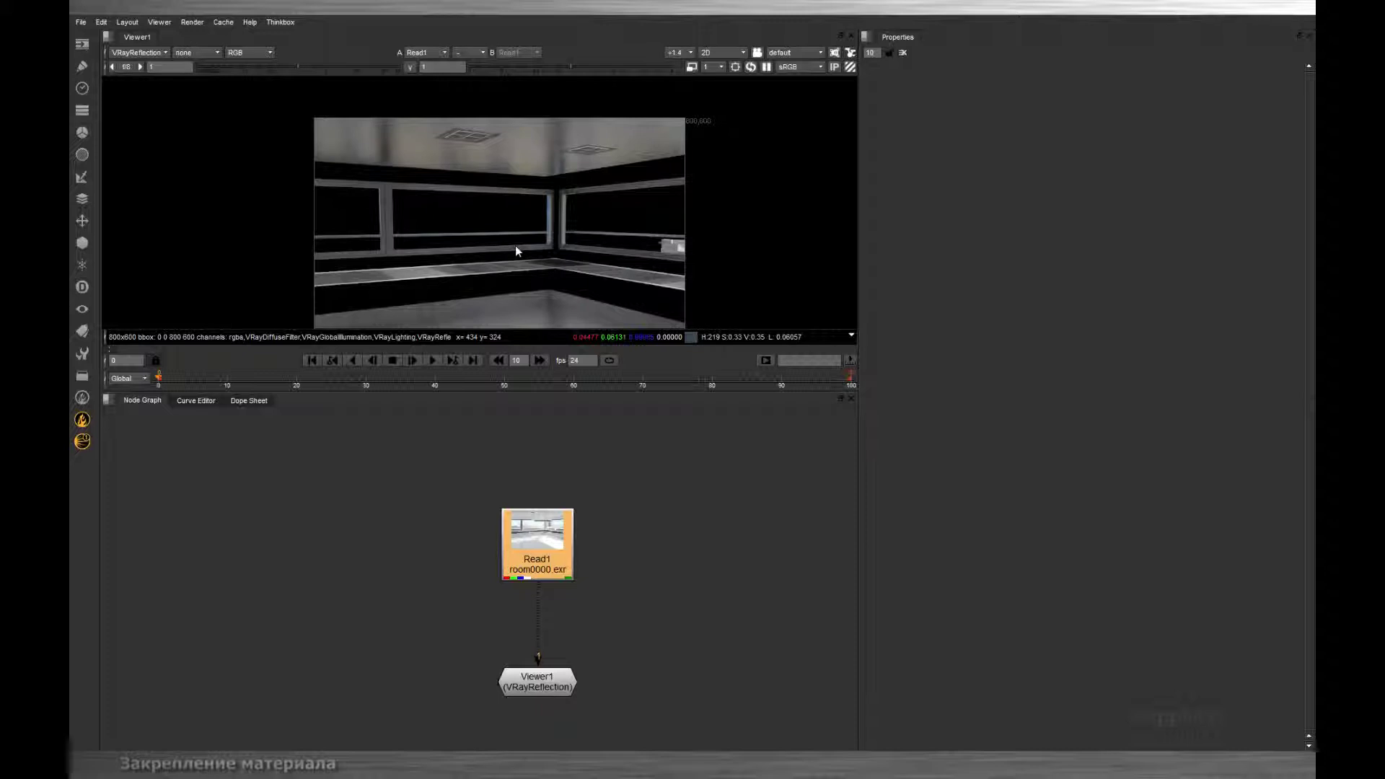
scroll(515, 245, up, 1)
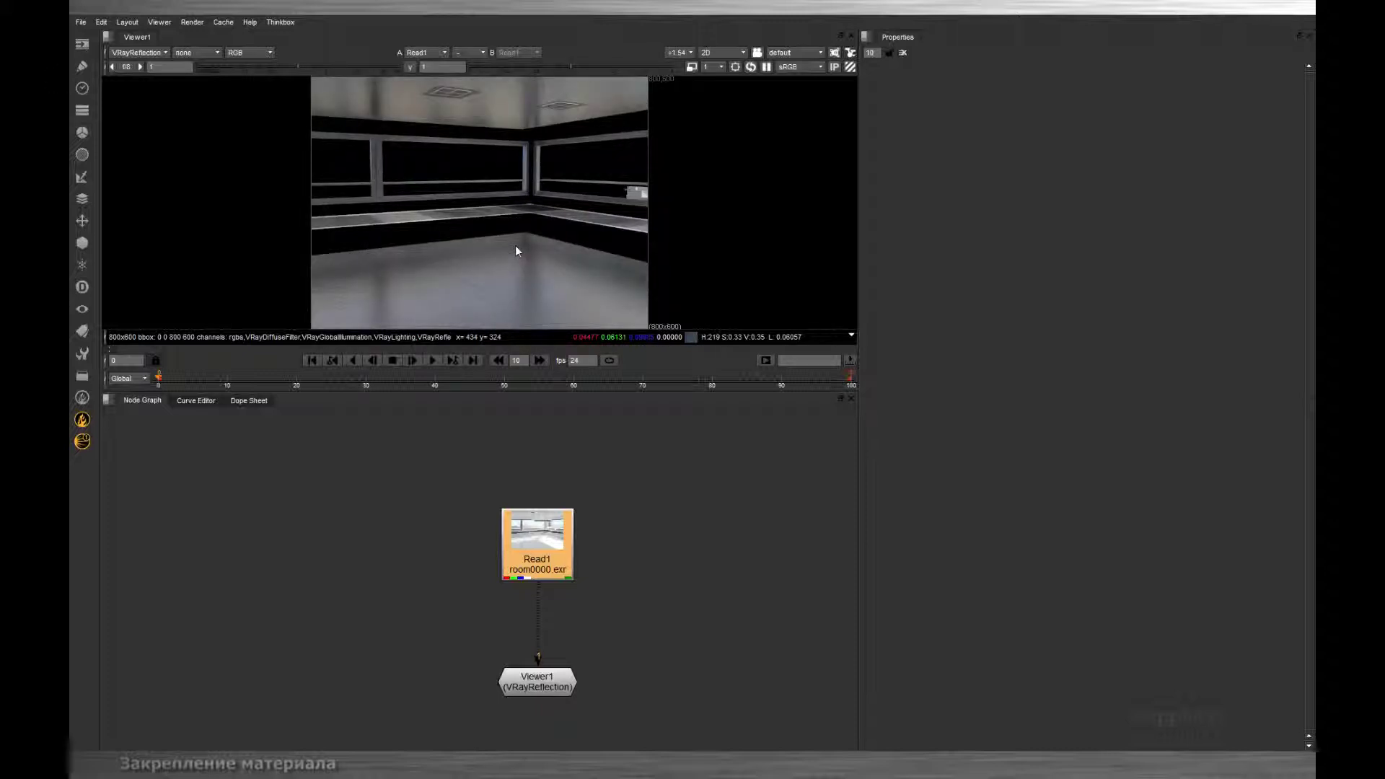
click(160, 52)
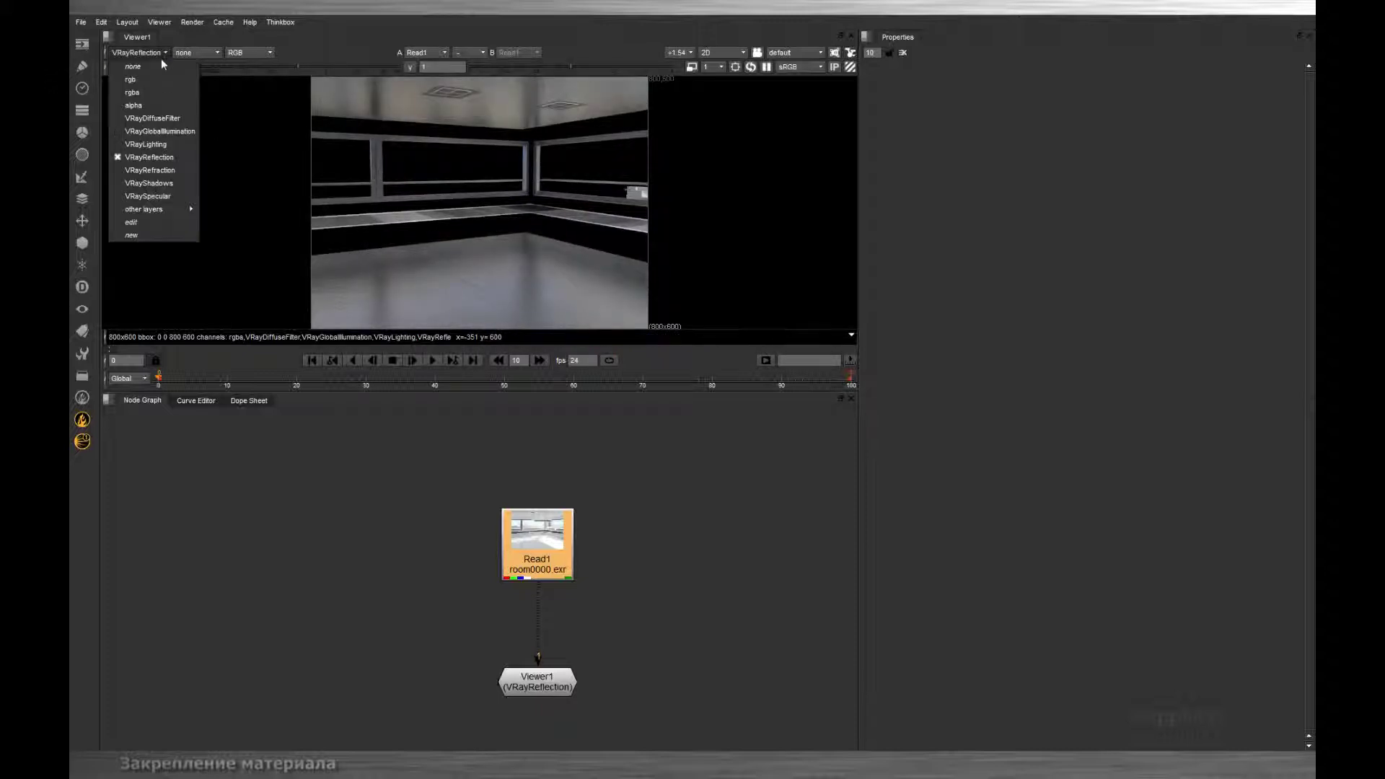
click(158, 95)
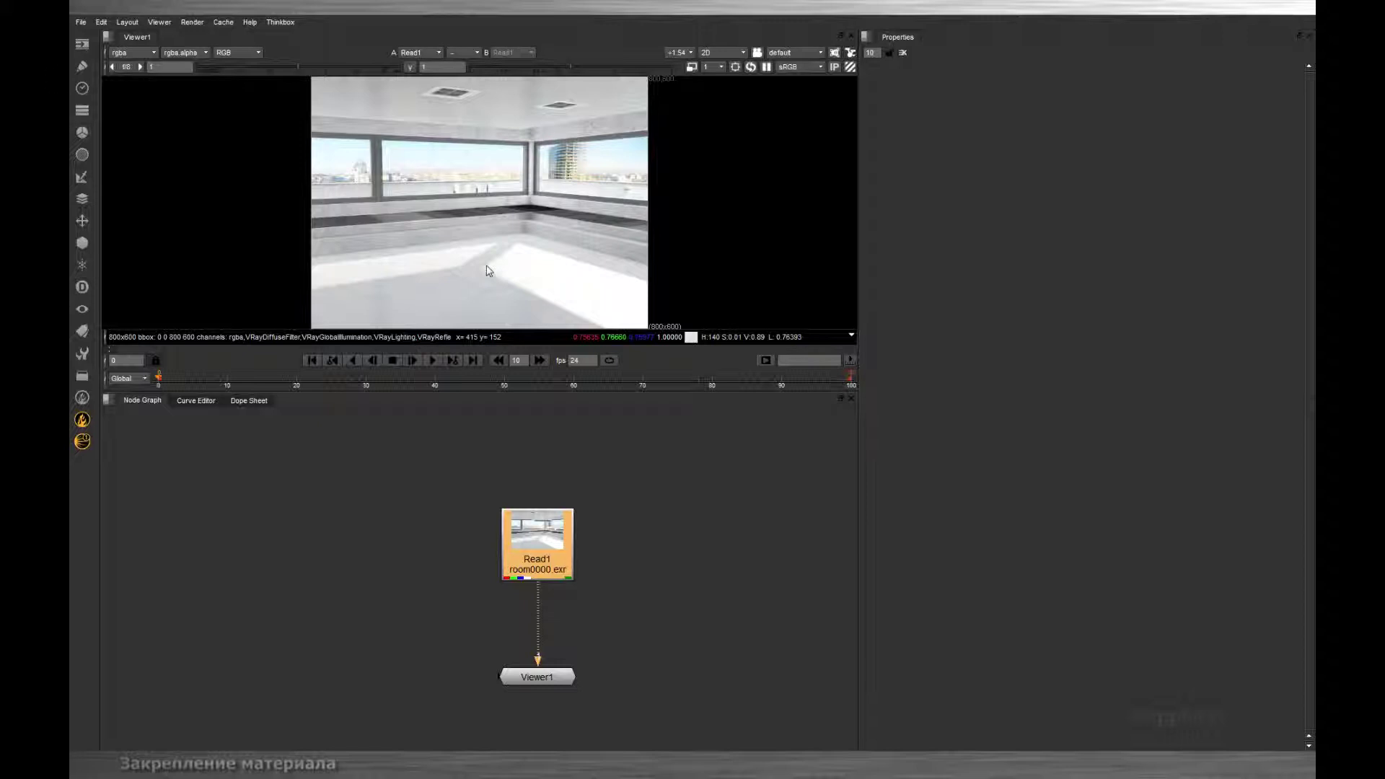
Enlarge the viewer area, scrub the room sequence to frame 32 and return to the first frame
middle_drag(513, 272, 538, 276)
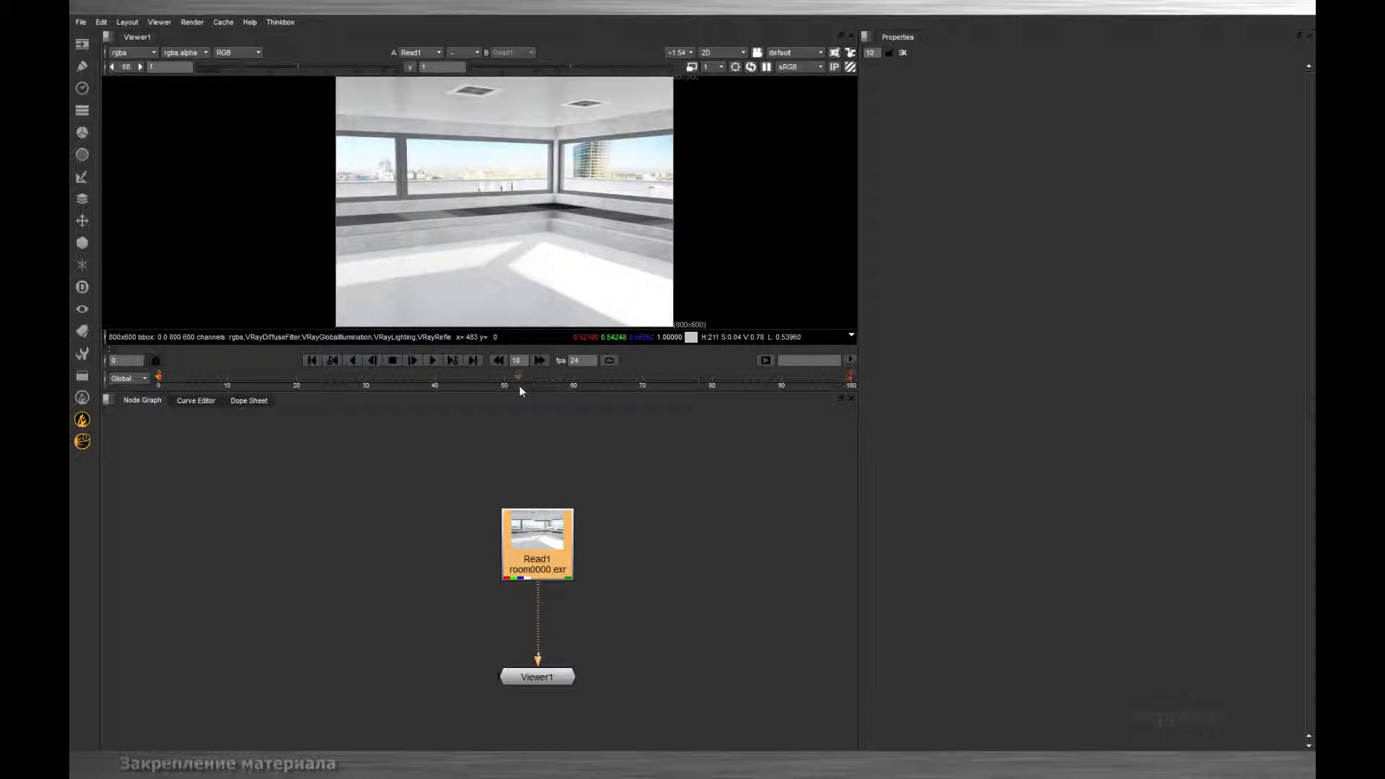
drag(521, 390, 524, 411)
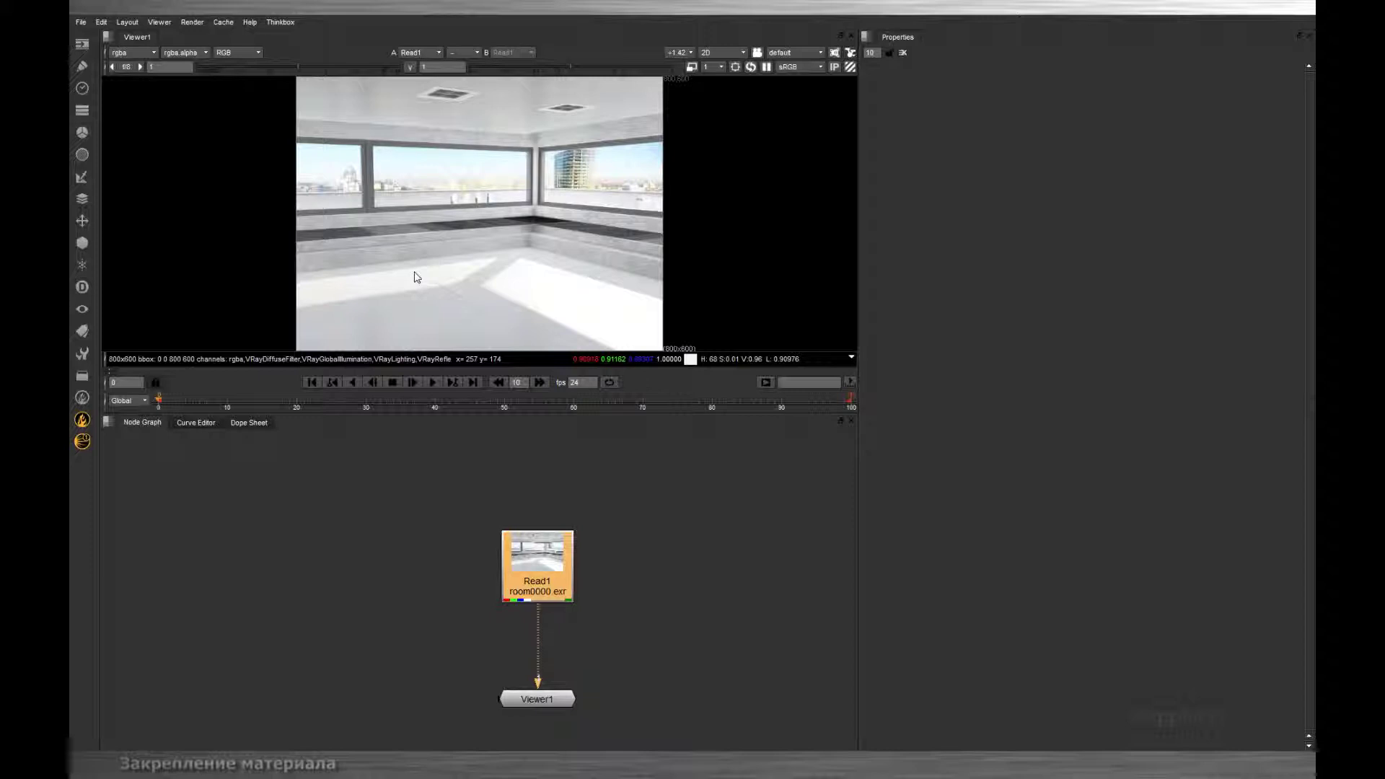
middle_drag(442, 266, 440, 273)
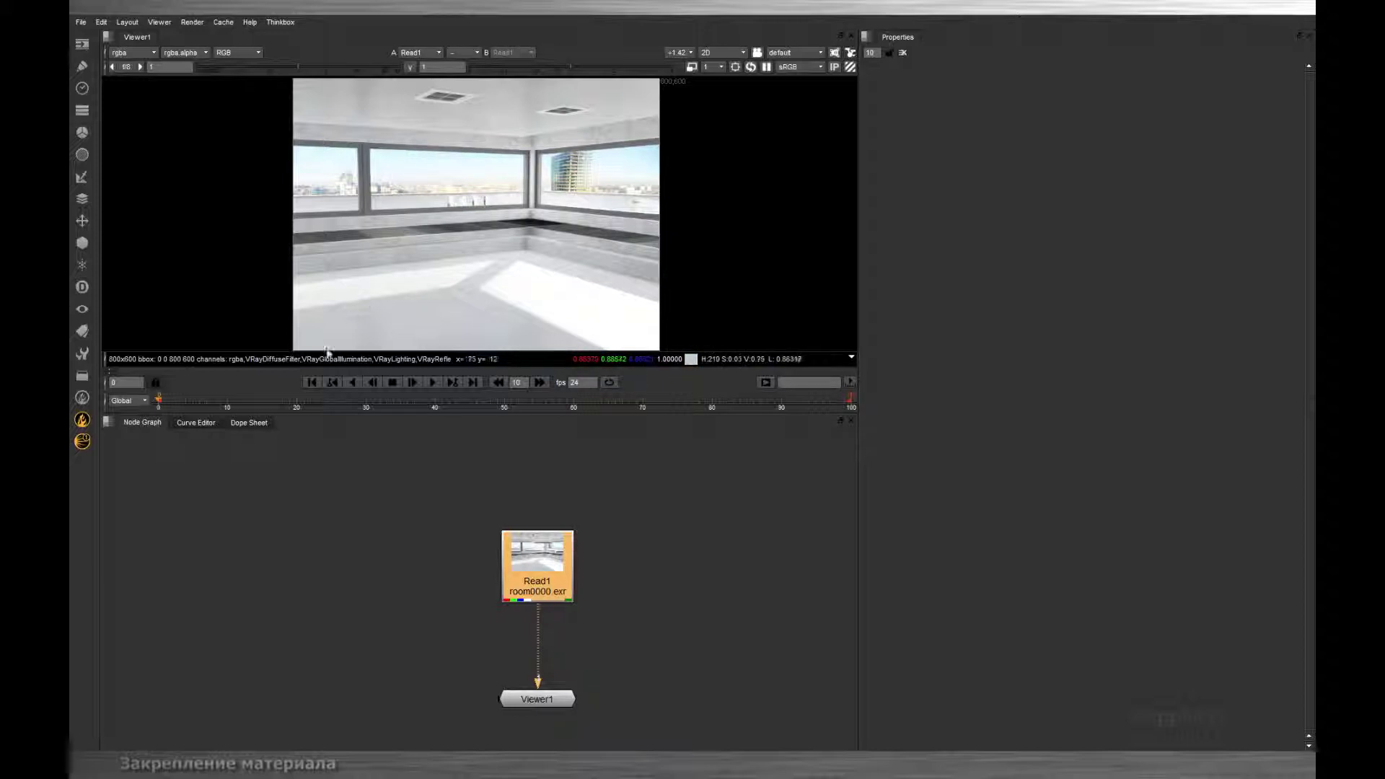
drag(324, 397, 382, 402)
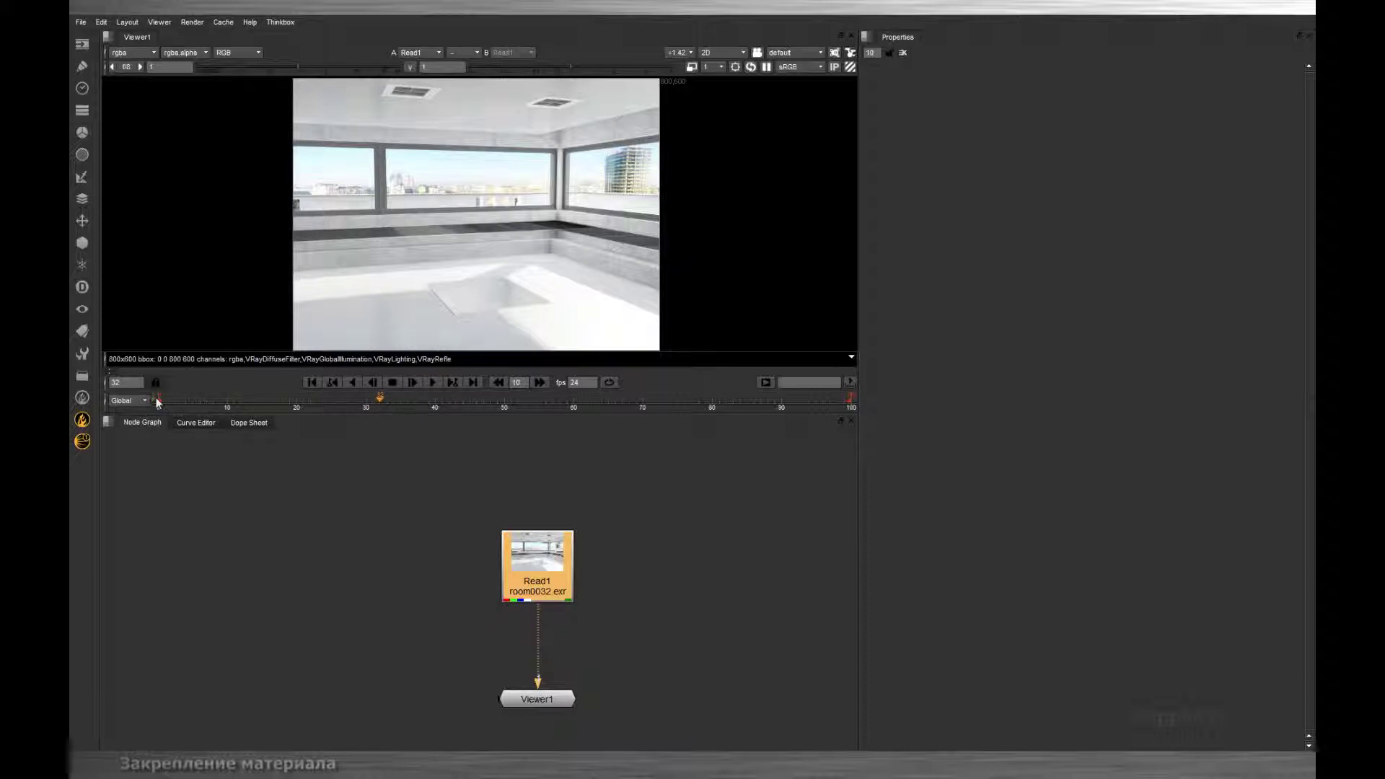
click(313, 382)
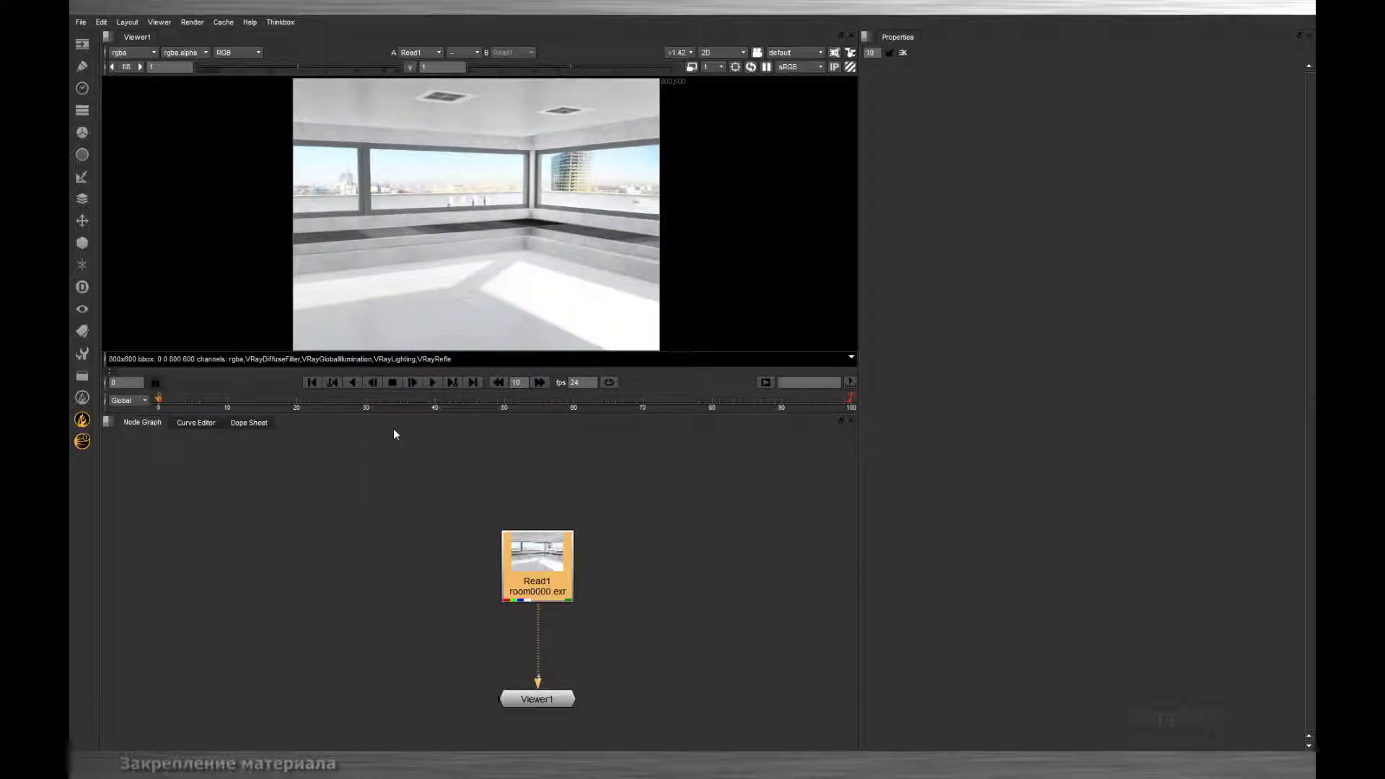
Load the mate_####.png 0-100 sequence in a new Read node, connect it to the viewer and play it, stopping at frame 41
click(418, 472)
key(r)
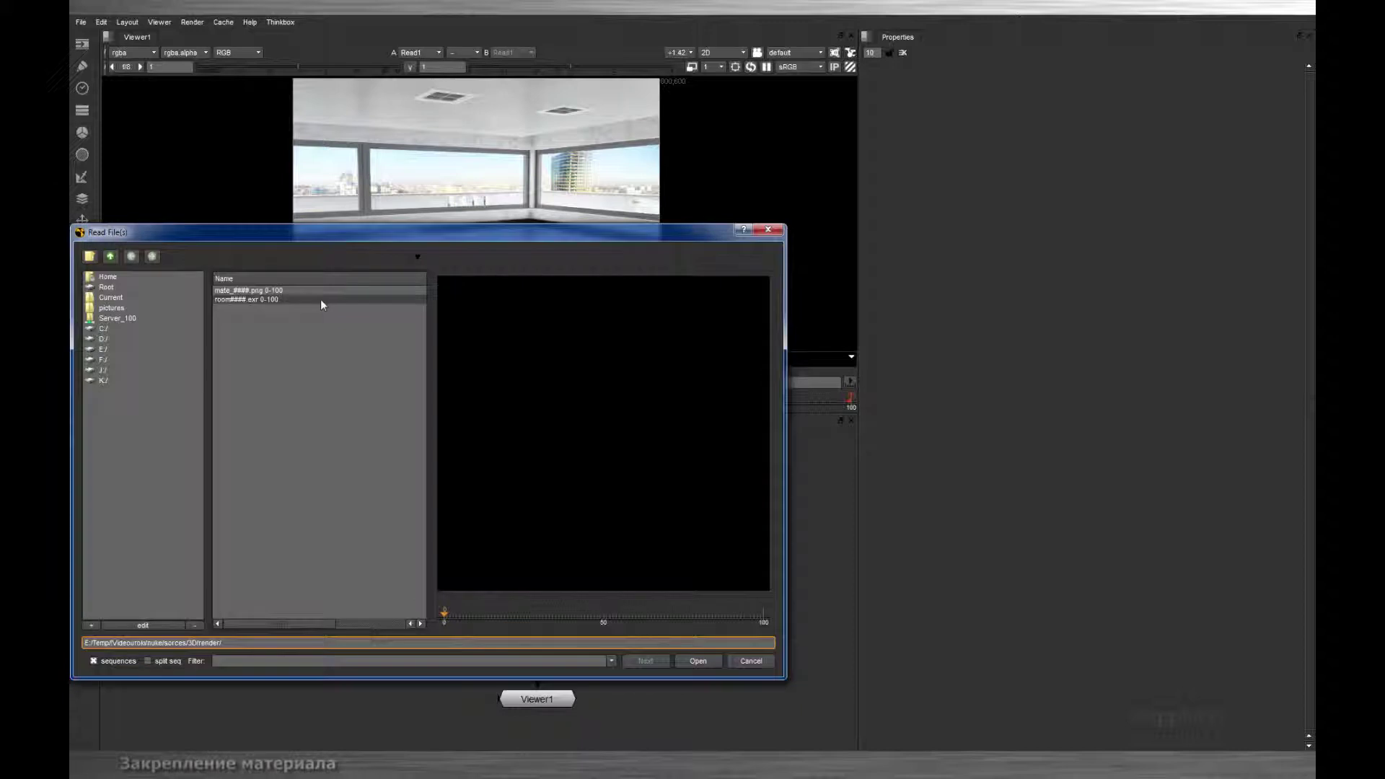
double_click(288, 290)
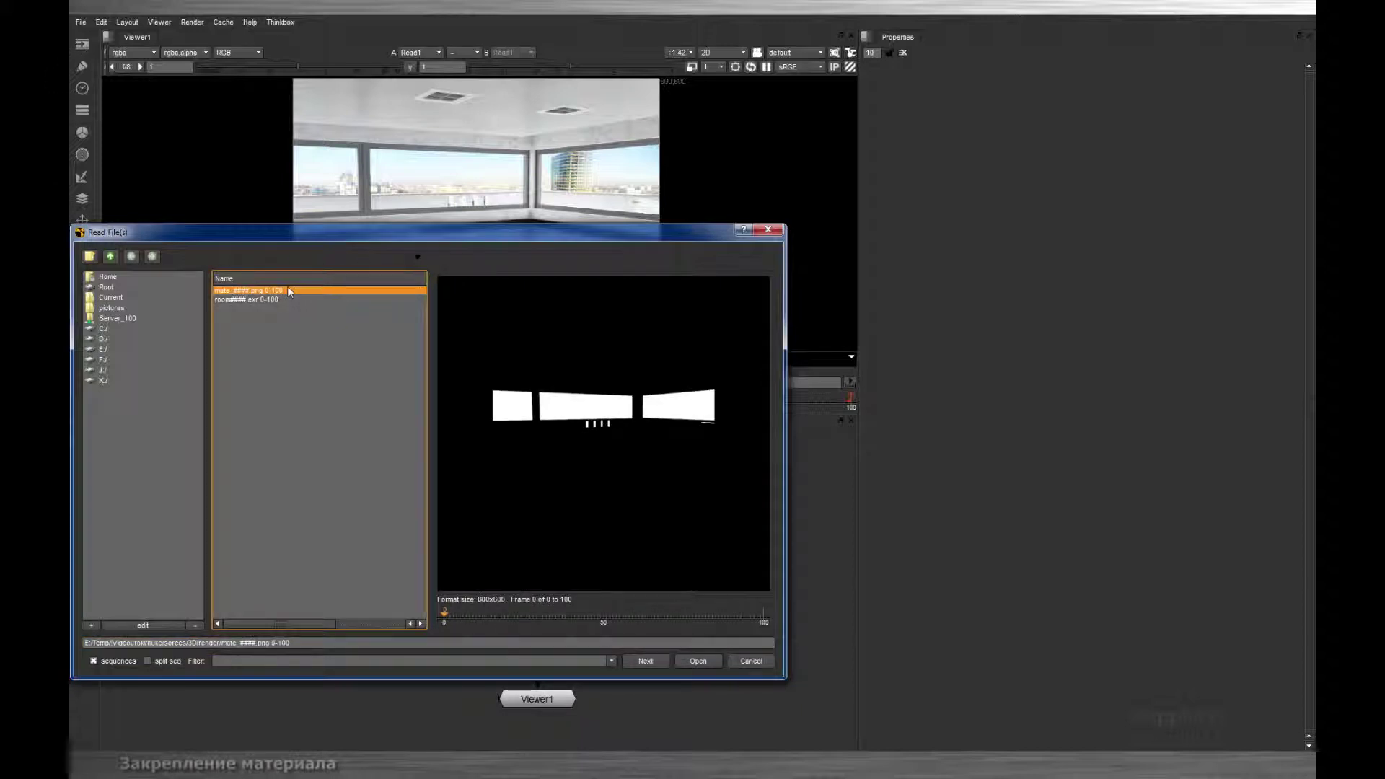
drag(437, 569, 436, 609)
key(1)
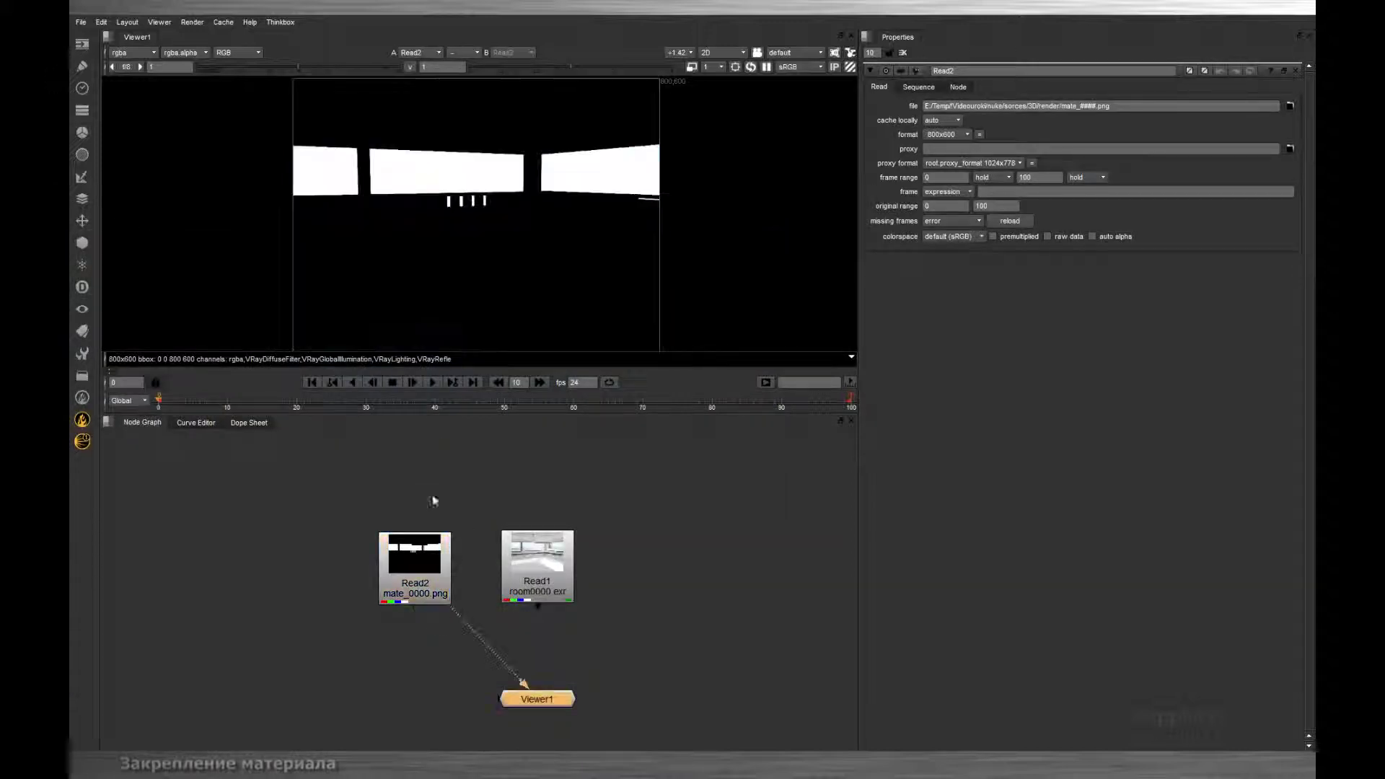
click(434, 381)
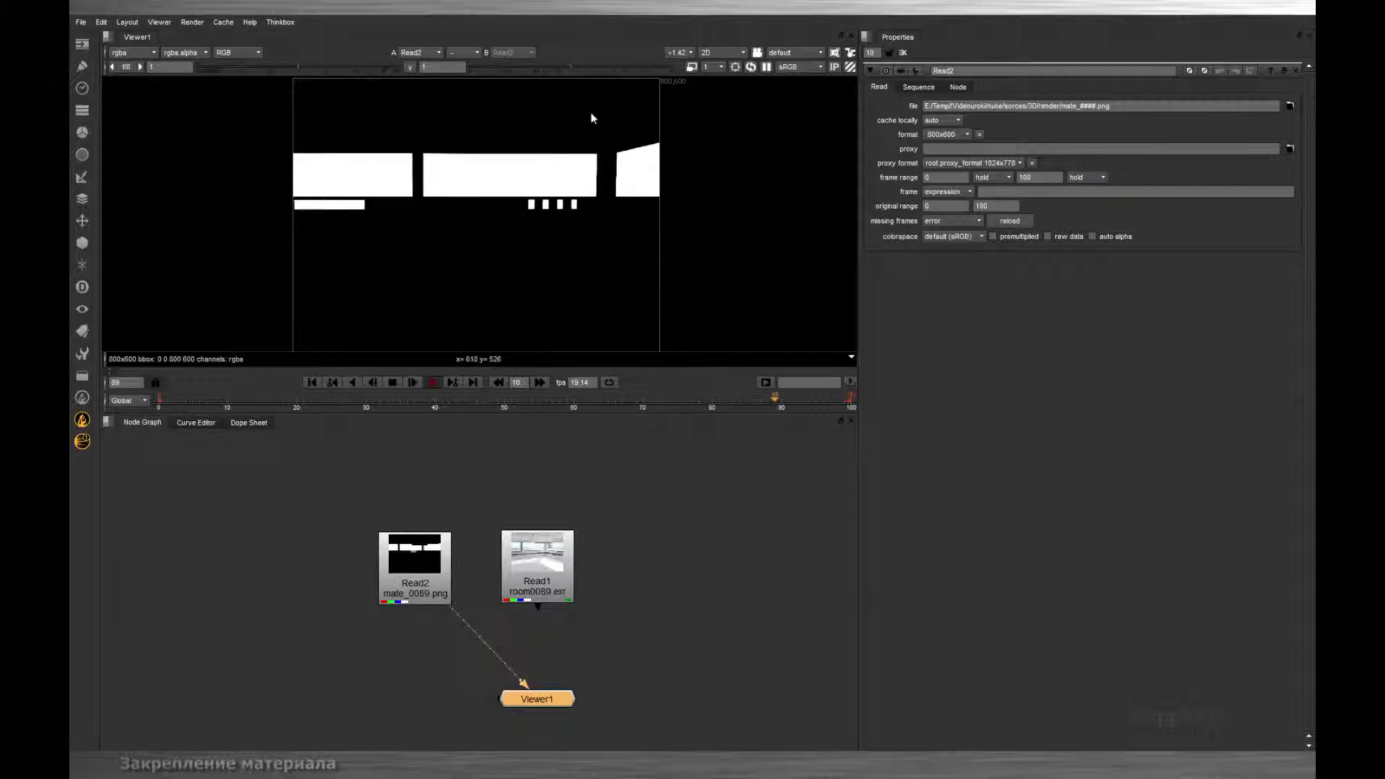
click(392, 381)
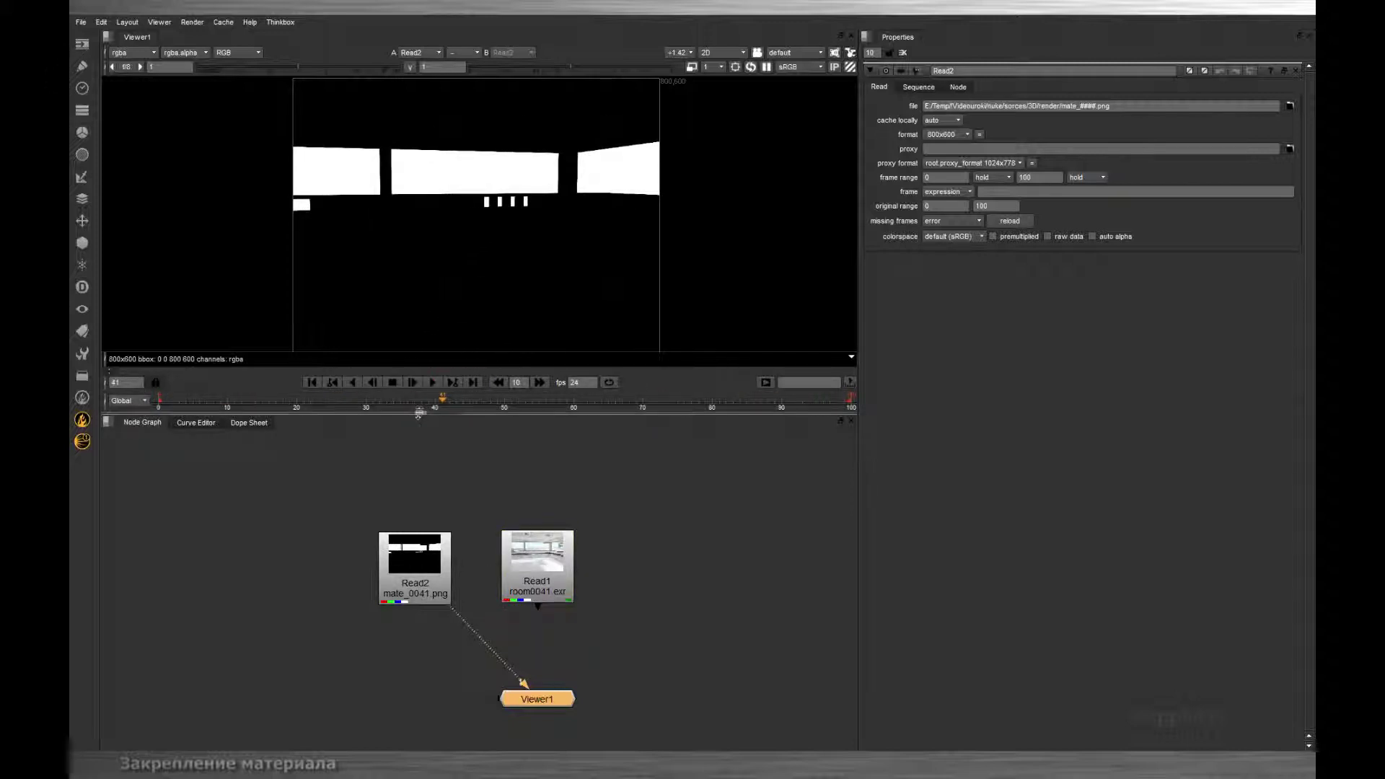
Add a Shuffle node below the matte Read node and route the red channel into the alpha output
drag(417, 569, 366, 542)
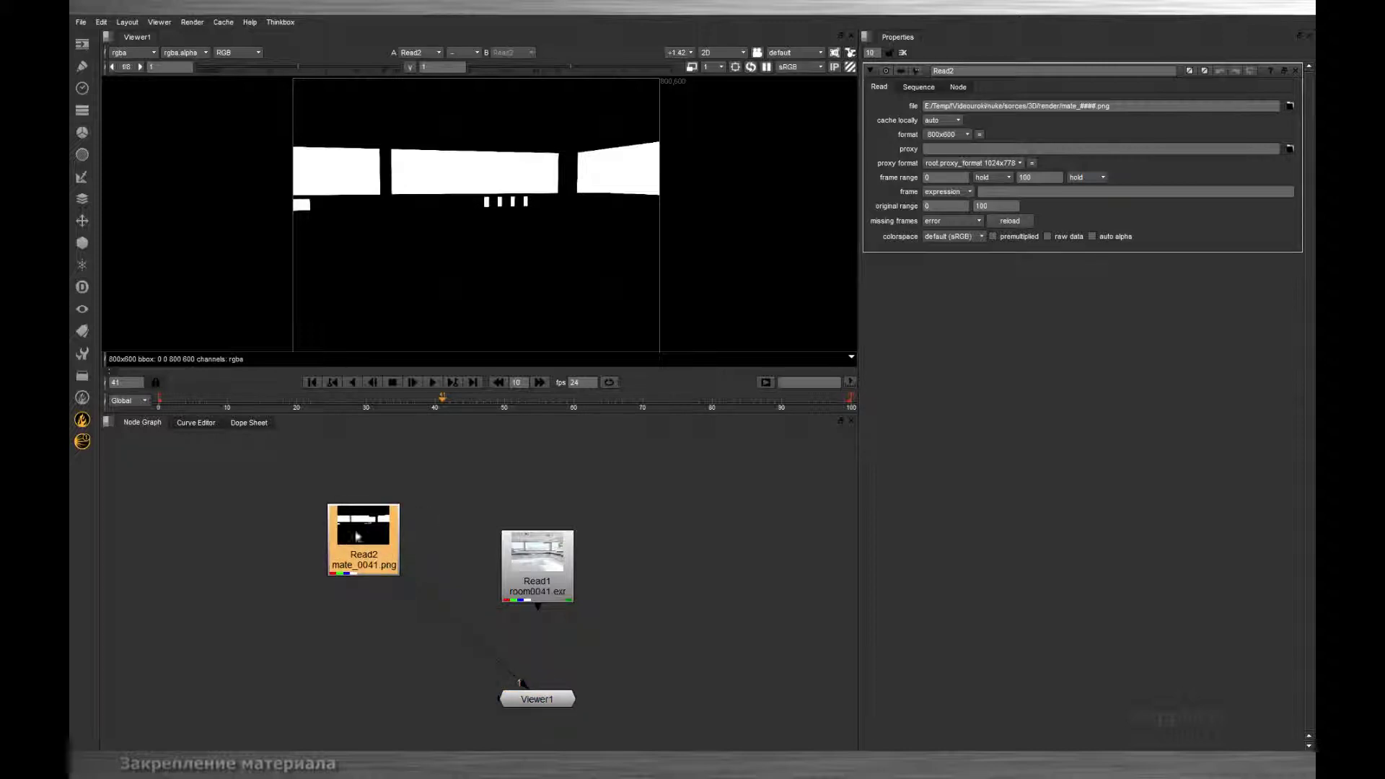
click(81, 113)
click(138, 177)
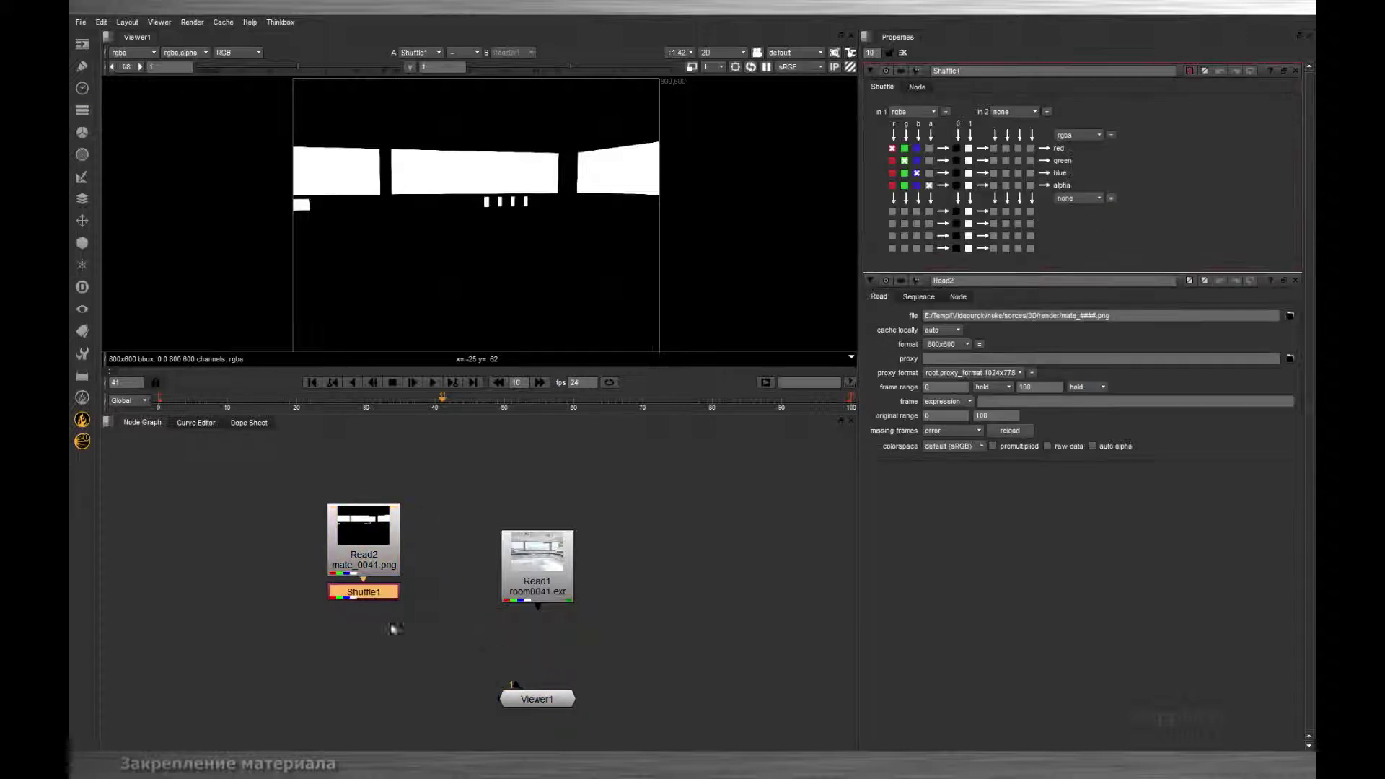
drag(401, 612, 373, 604)
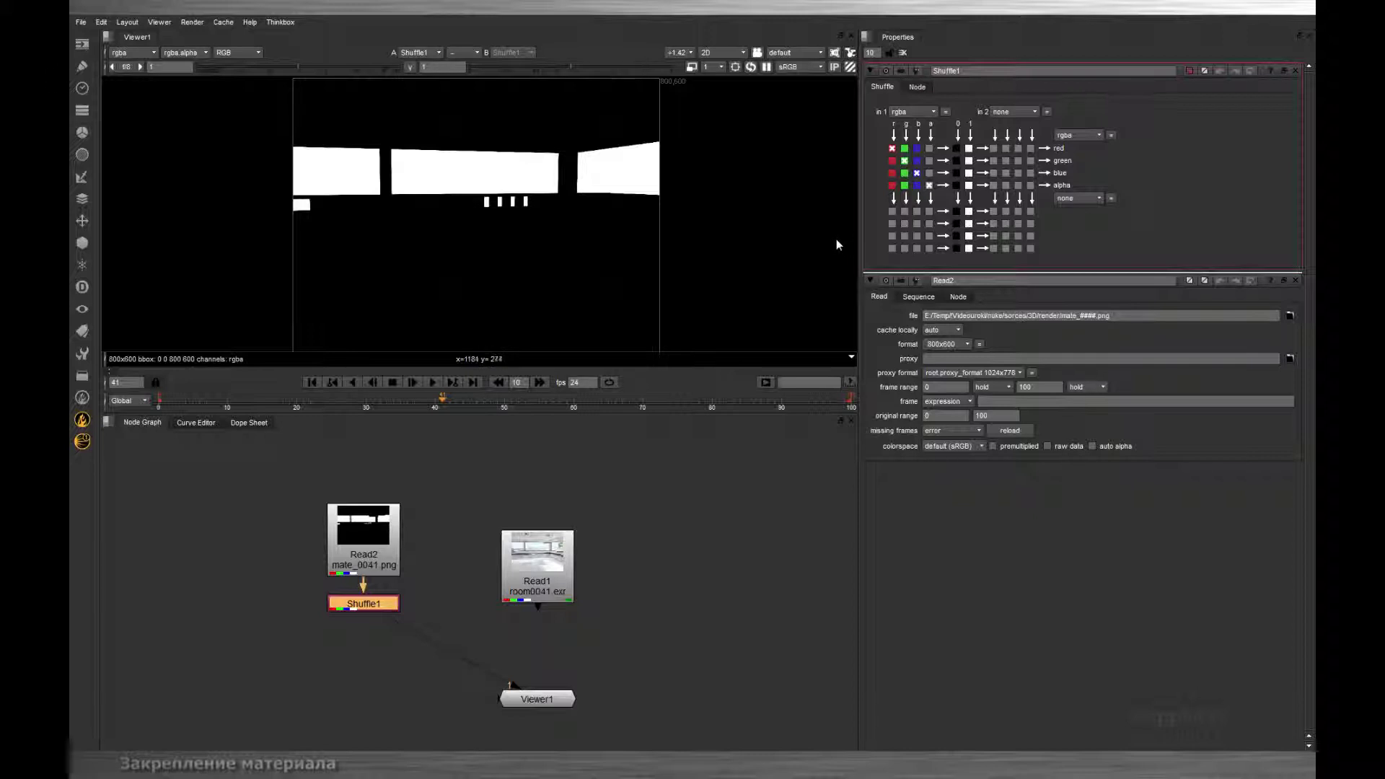
click(892, 185)
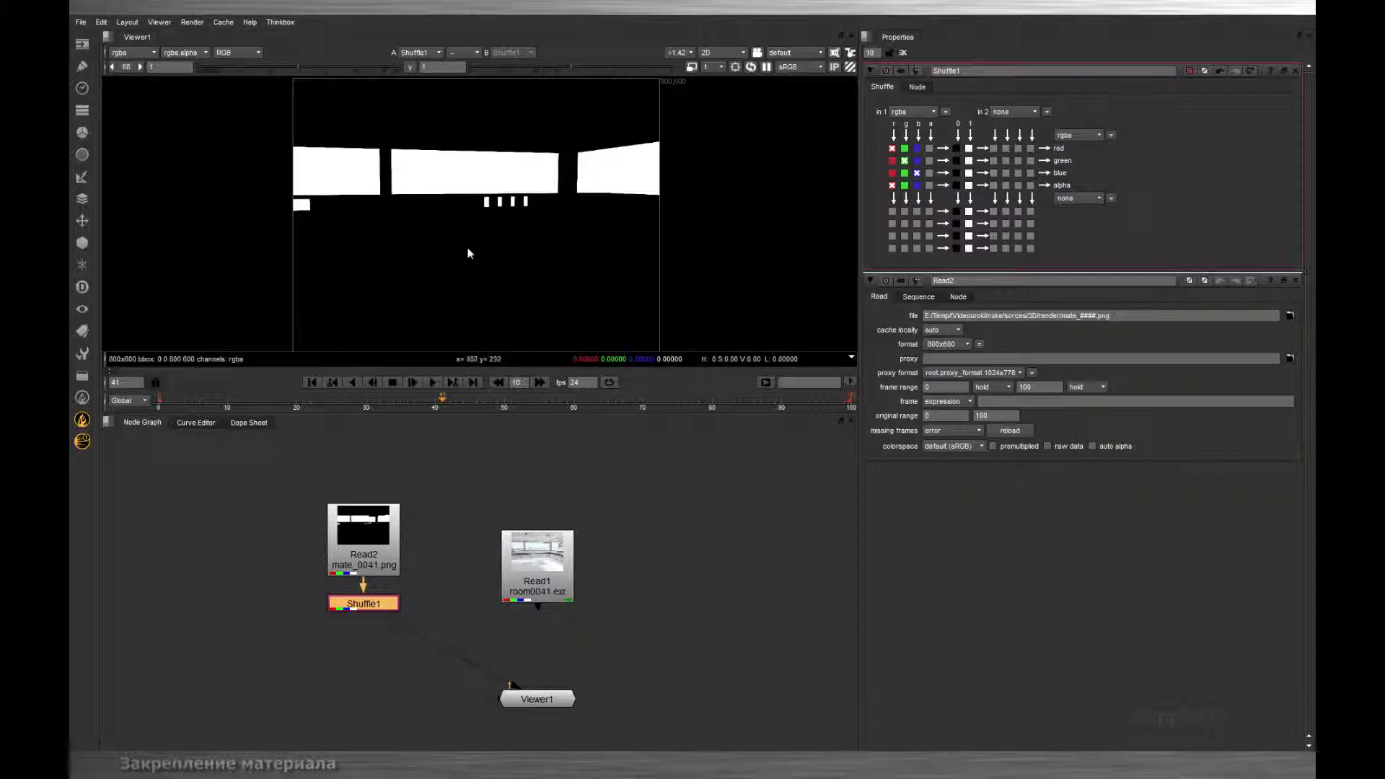
Compare the alpha channel of the matte Read node with that of the Shuffle node in the viewer
click(396, 553)
key(1)
key(a)
key(a)
key(a)
click(393, 603)
key(1)
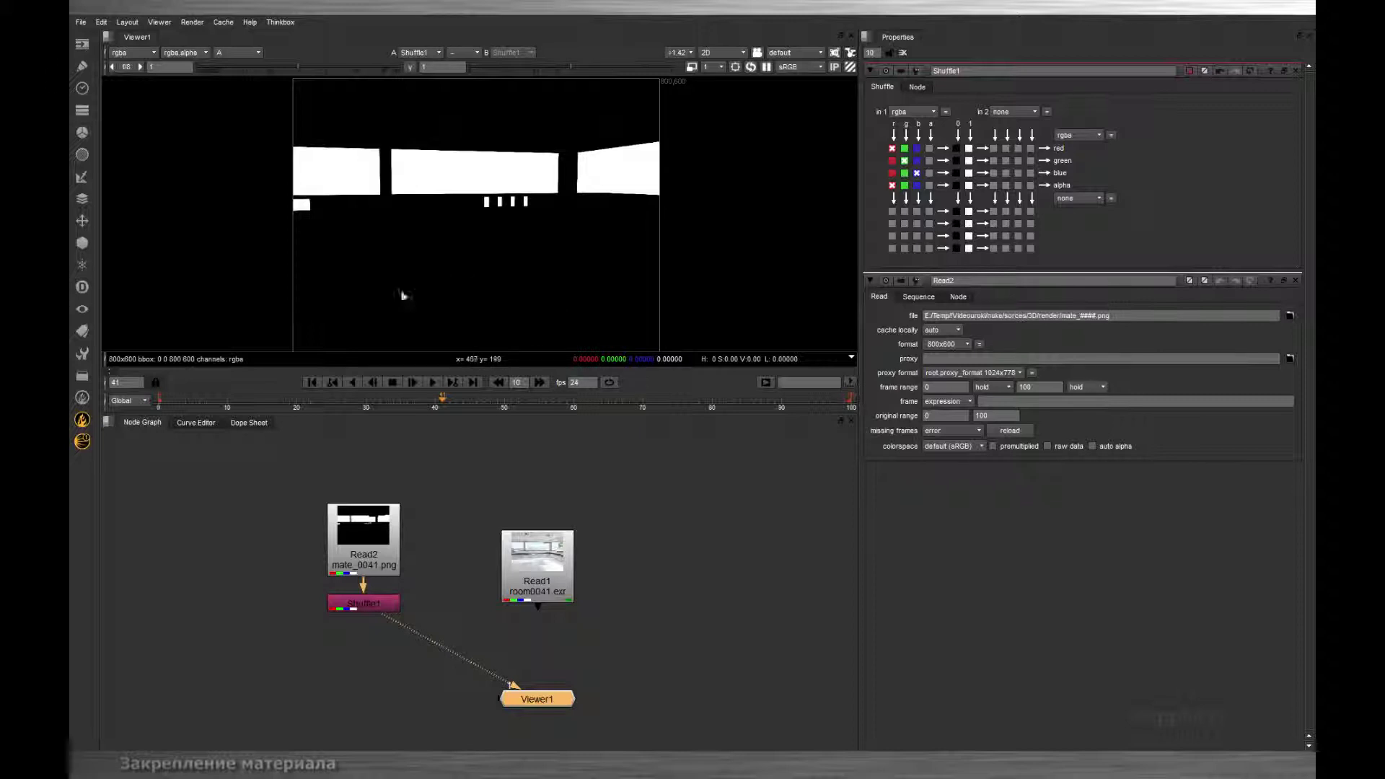
Add a ShuffleCopy node with input 1 connected to the Shuffle node and input 2 to the room Read node
drag(547, 576, 555, 540)
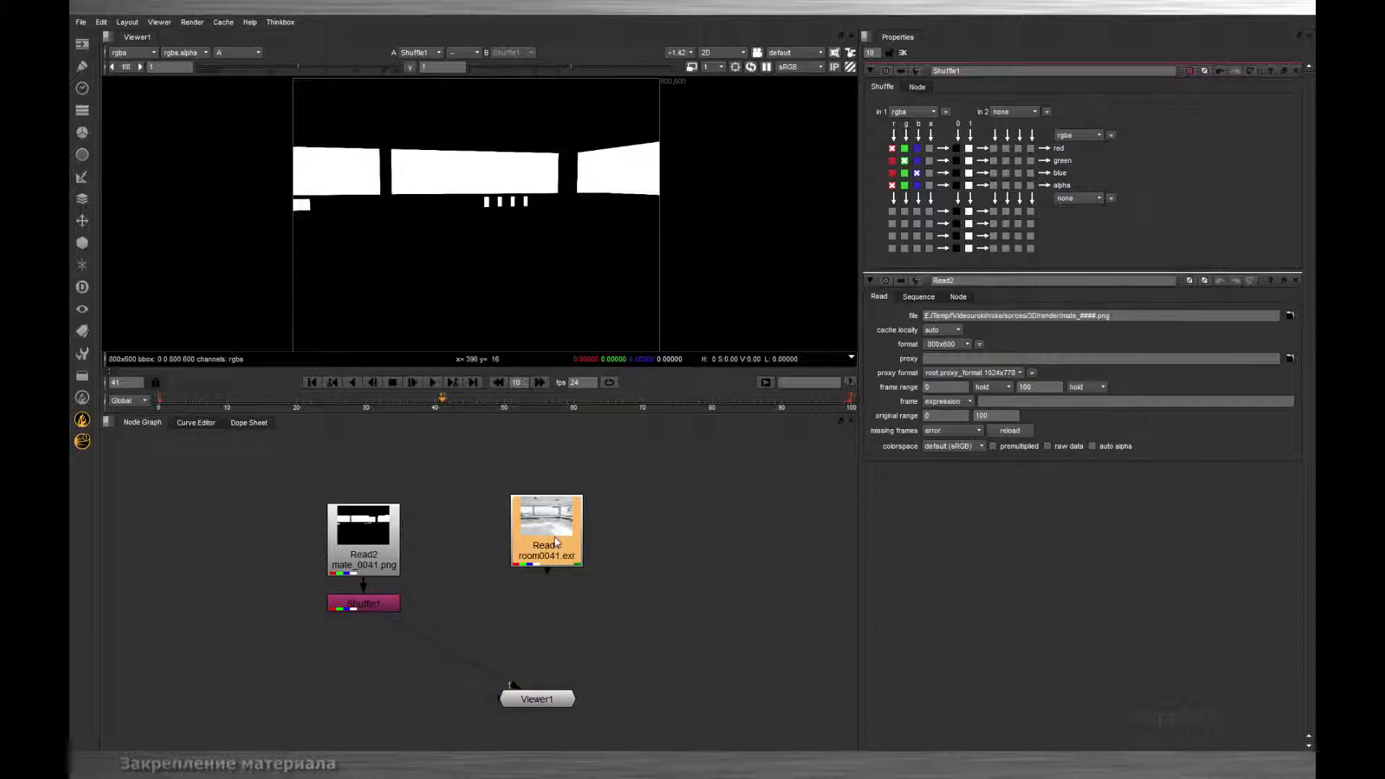
click(556, 606)
click(82, 112)
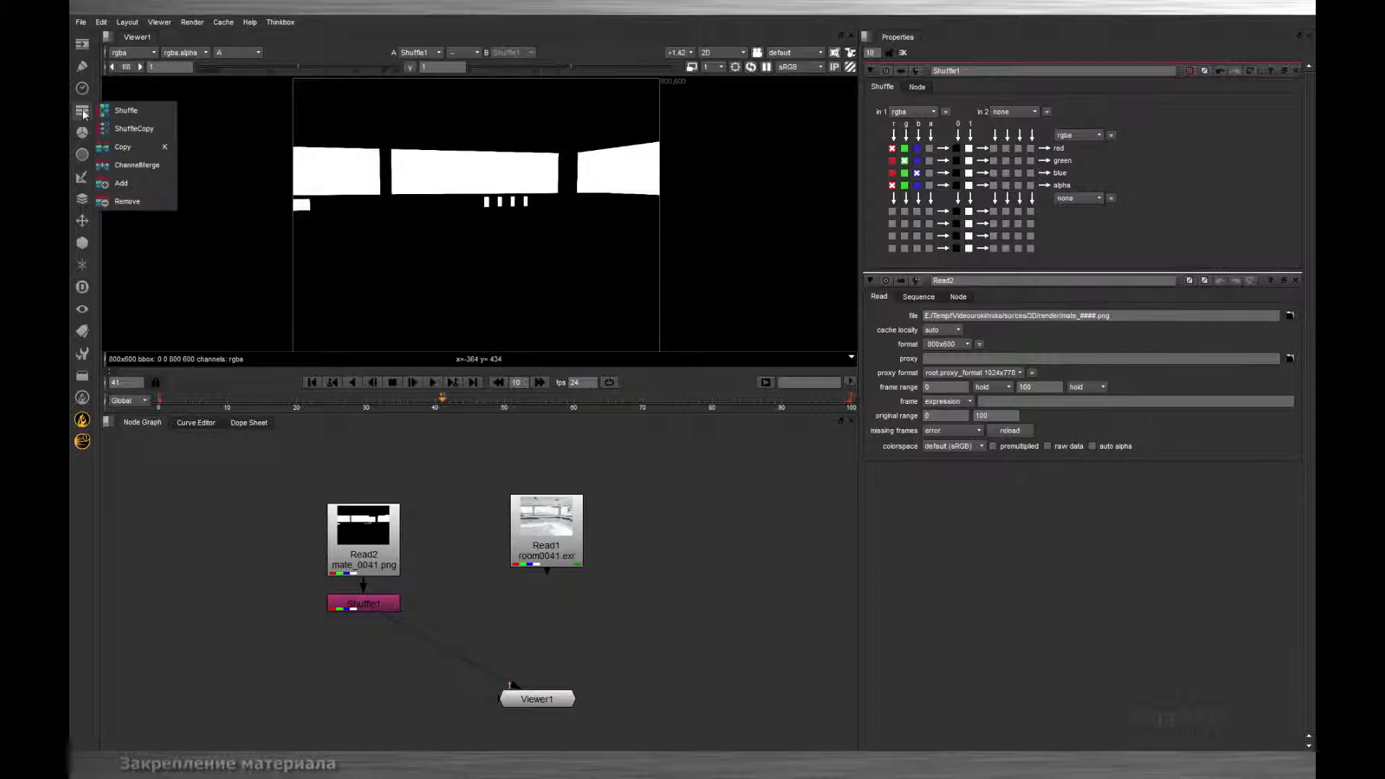
click(134, 129)
drag(546, 686, 499, 636)
drag(530, 506, 371, 489)
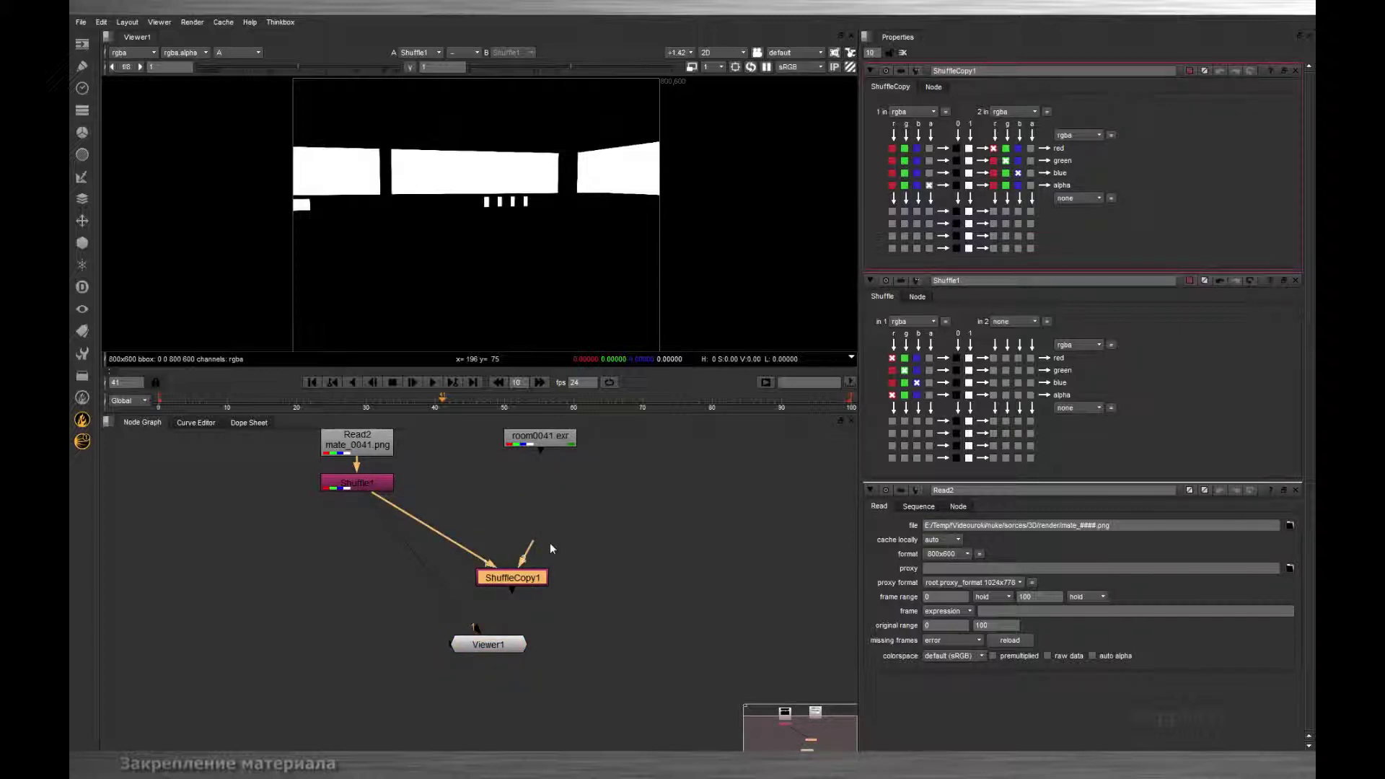
drag(531, 542, 538, 440)
drag(524, 578, 547, 567)
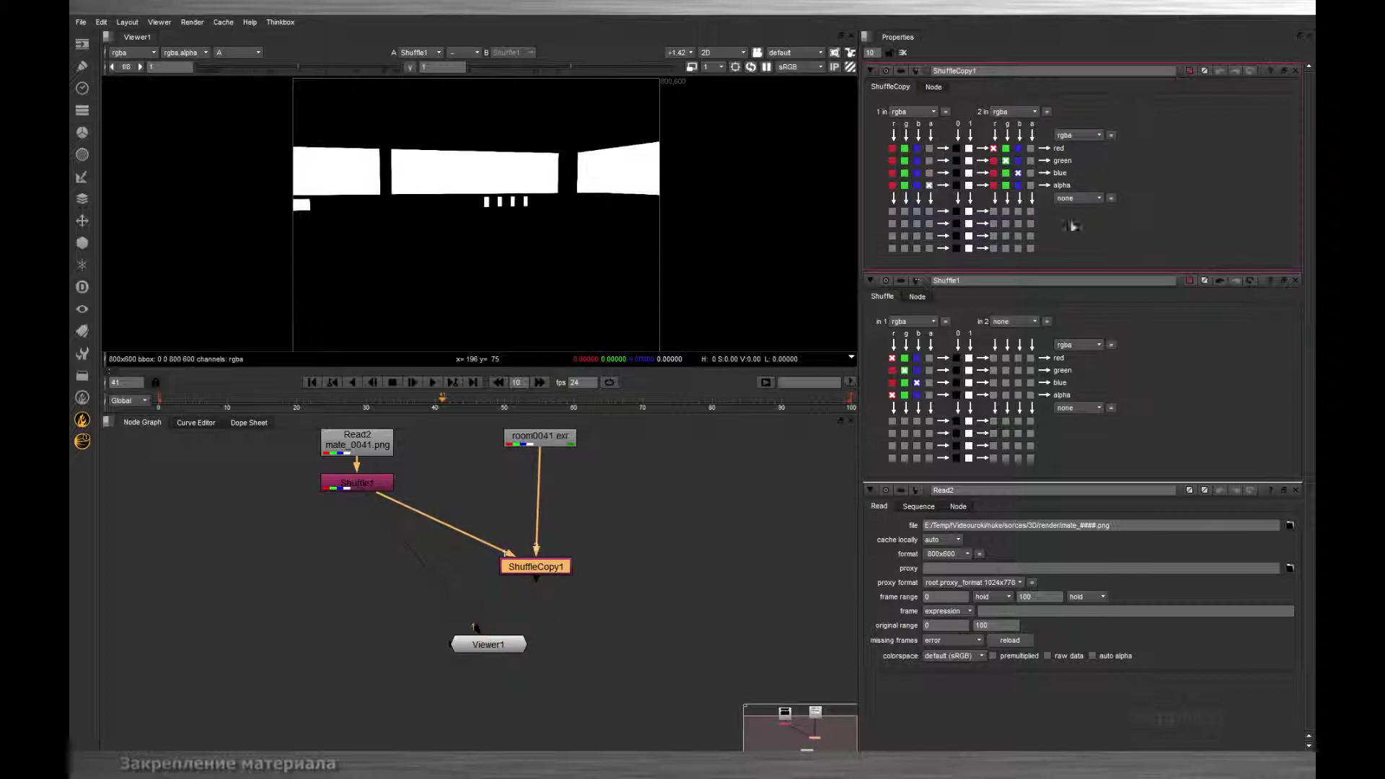
Connect the viewer to the ShuffleCopy node and insert a Premult node between them
key(1)
drag(488, 644, 551, 682)
click(557, 569)
key(Tab)
text(premult)
key(Return)
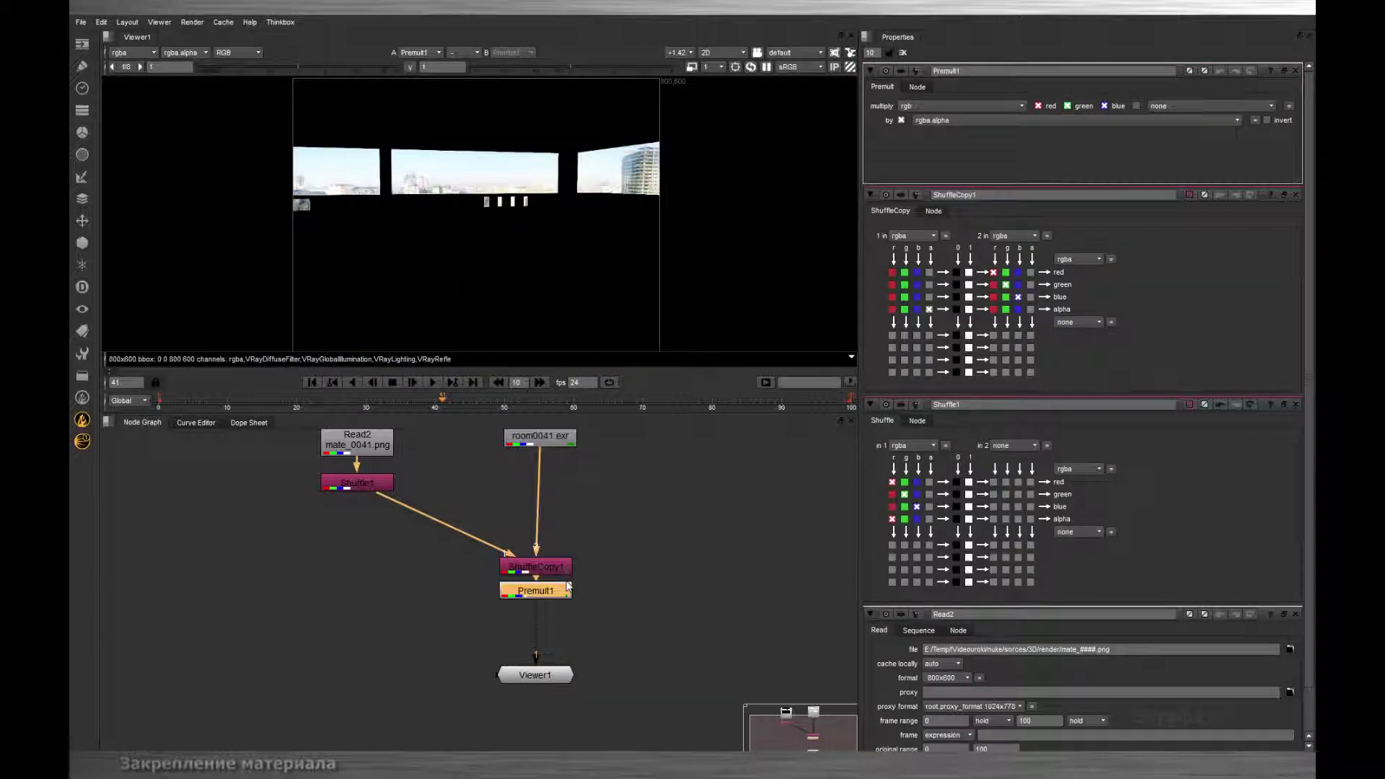
drag(561, 596, 561, 614)
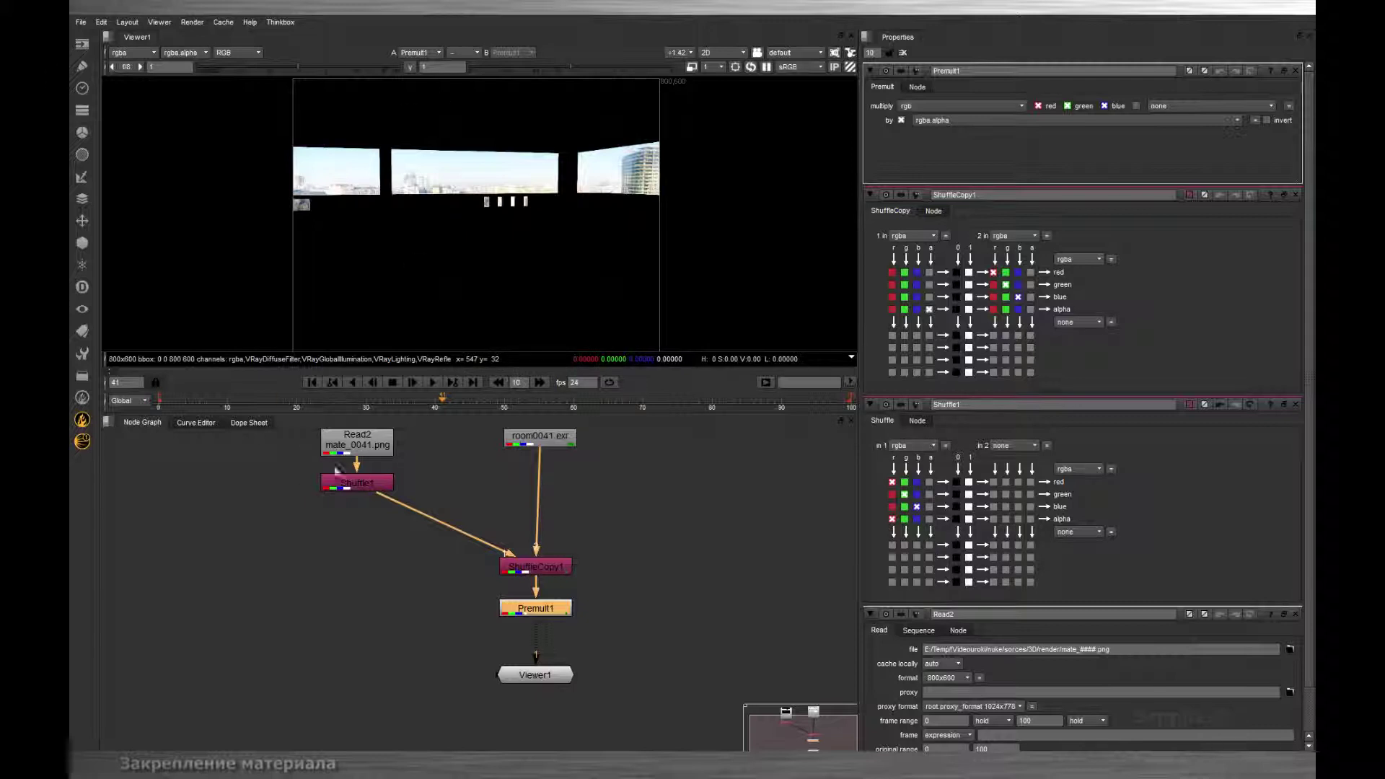
Insert an Invert node between Shuffle1 and ShuffleCopy1 and align it level with the ShuffleCopy node
click(362, 488)
key(Tab)
text(inve)
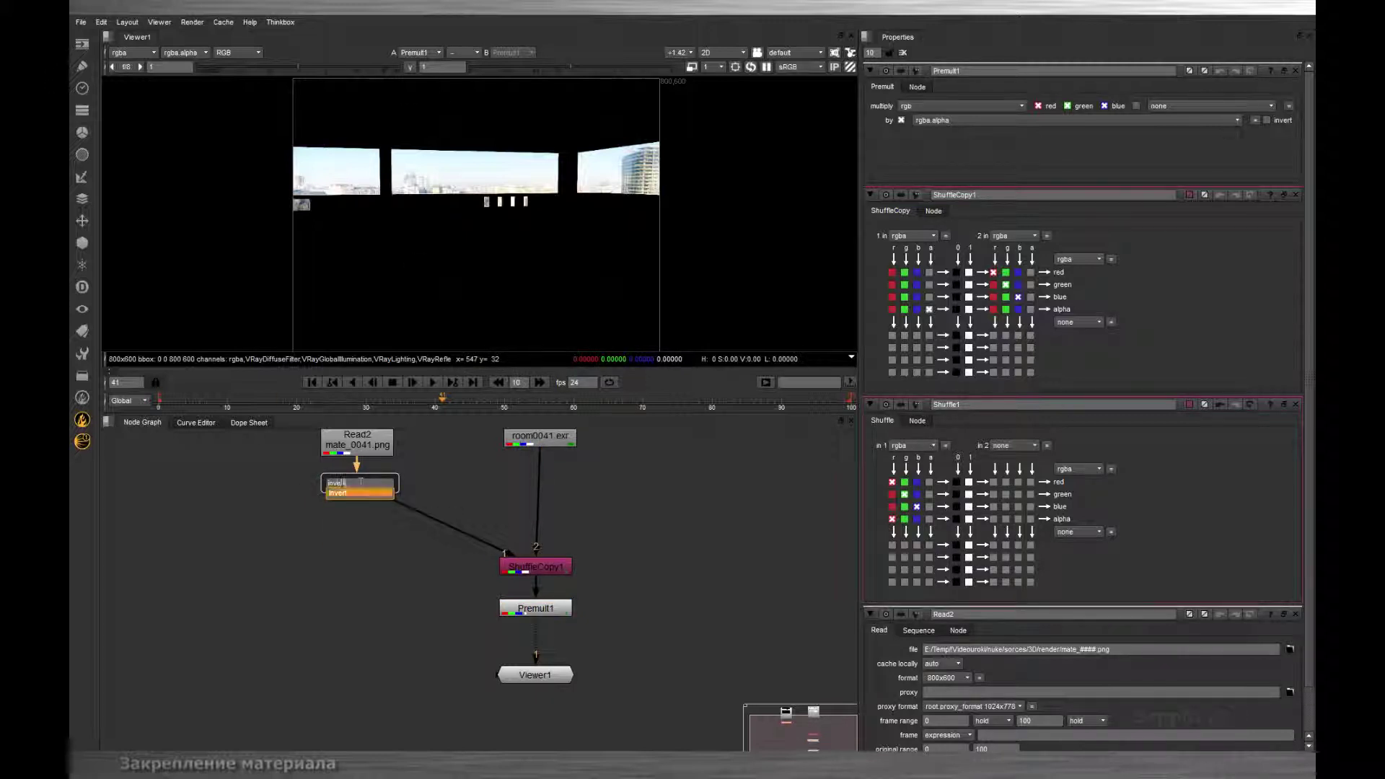
key(Return)
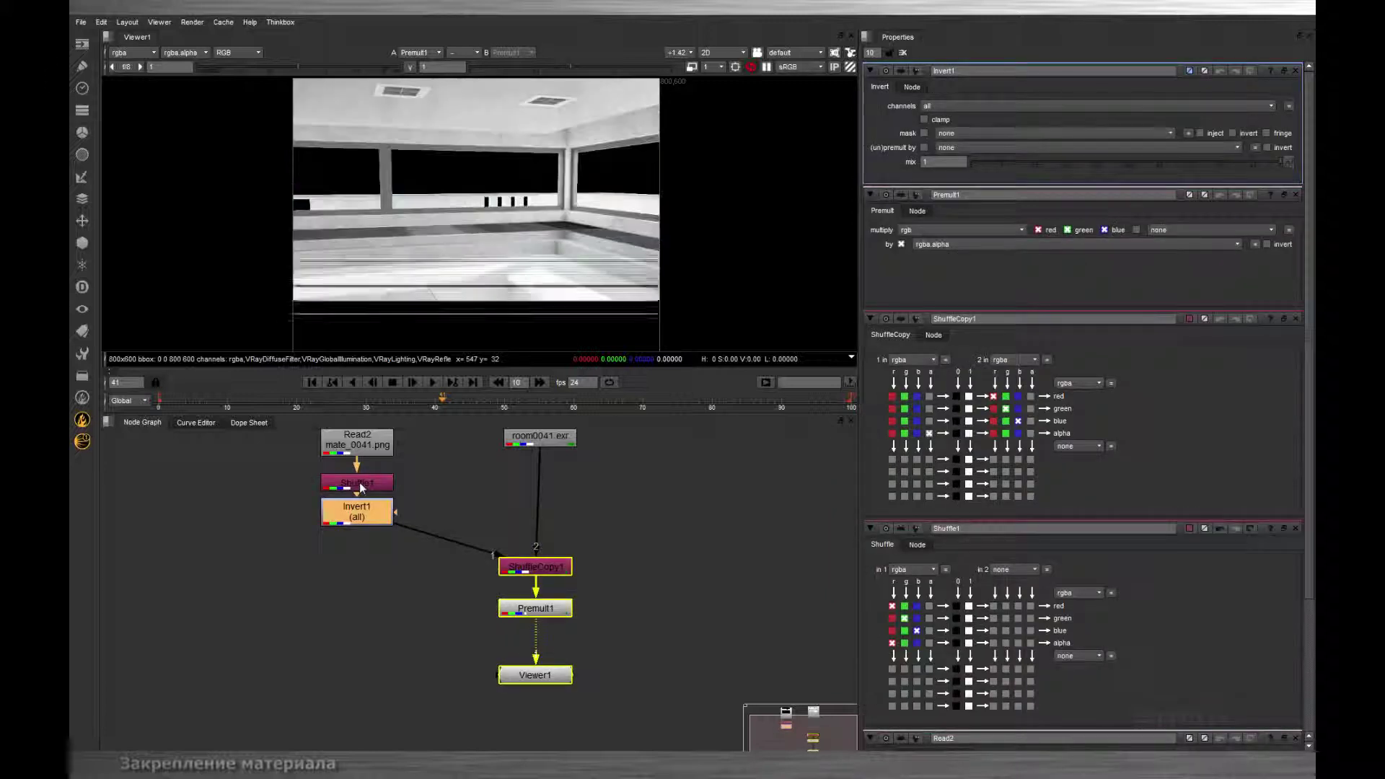
drag(369, 515, 372, 564)
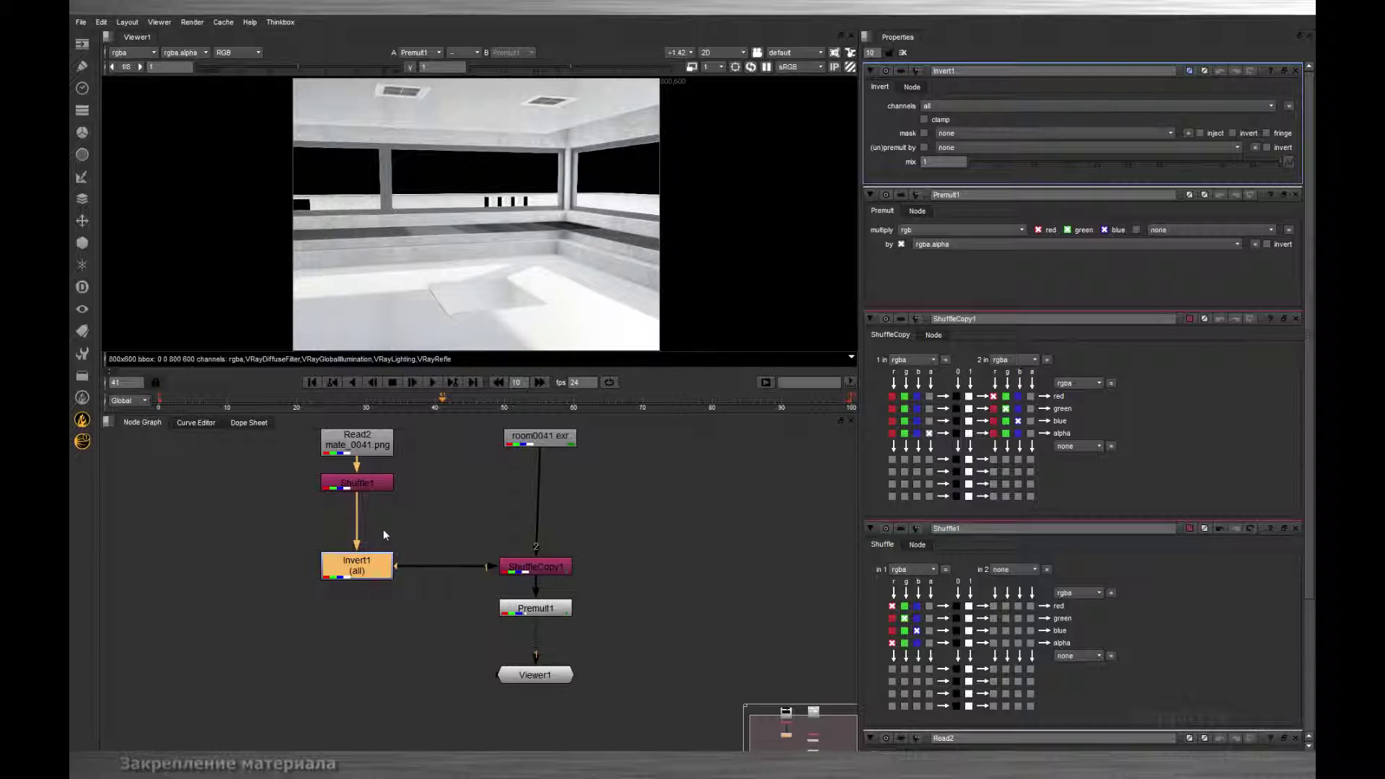
middle_drag(462, 532, 450, 558)
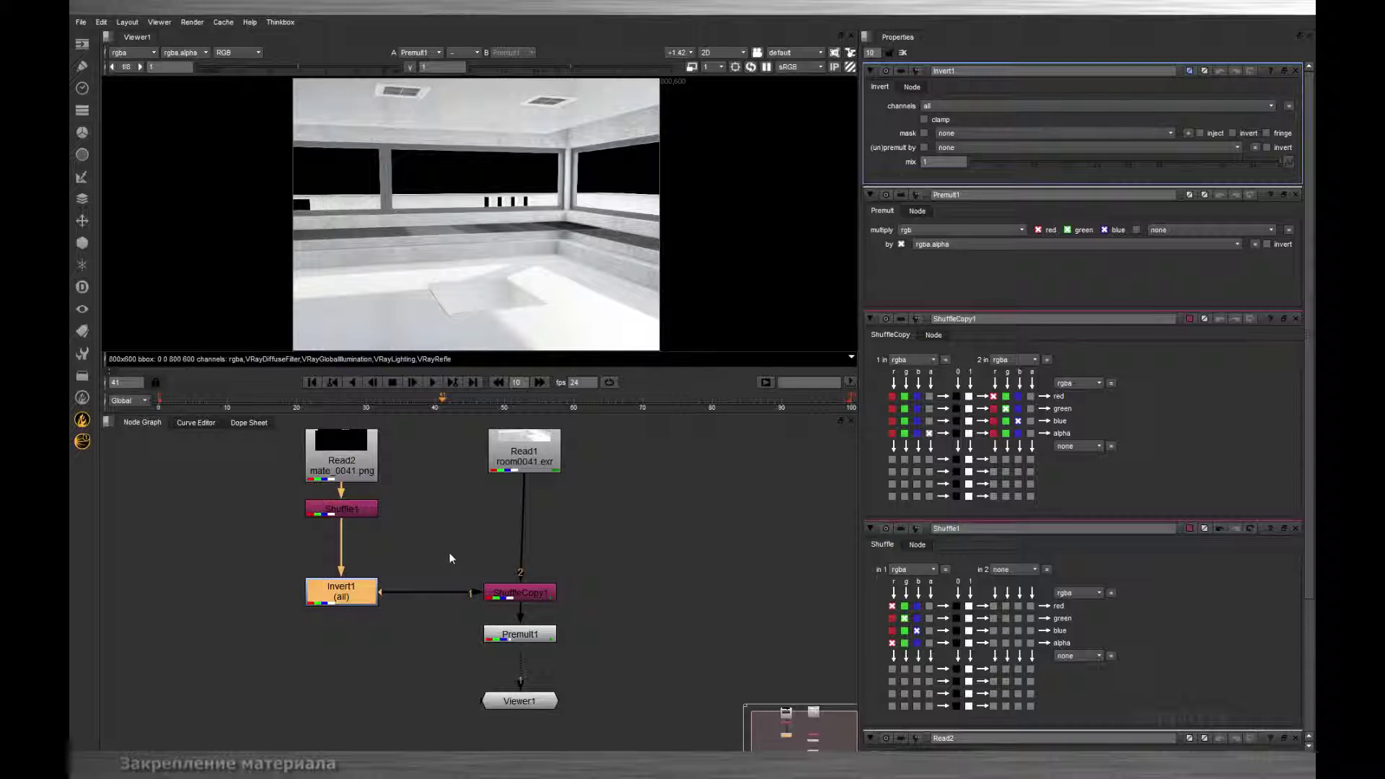
Scrub through the frames to check the window cut-out across the premultiplied room sequence
mouse_move(466, 551)
middle_down()
mouse_move(448, 557)
mouse_move(465, 568)
middle_up()
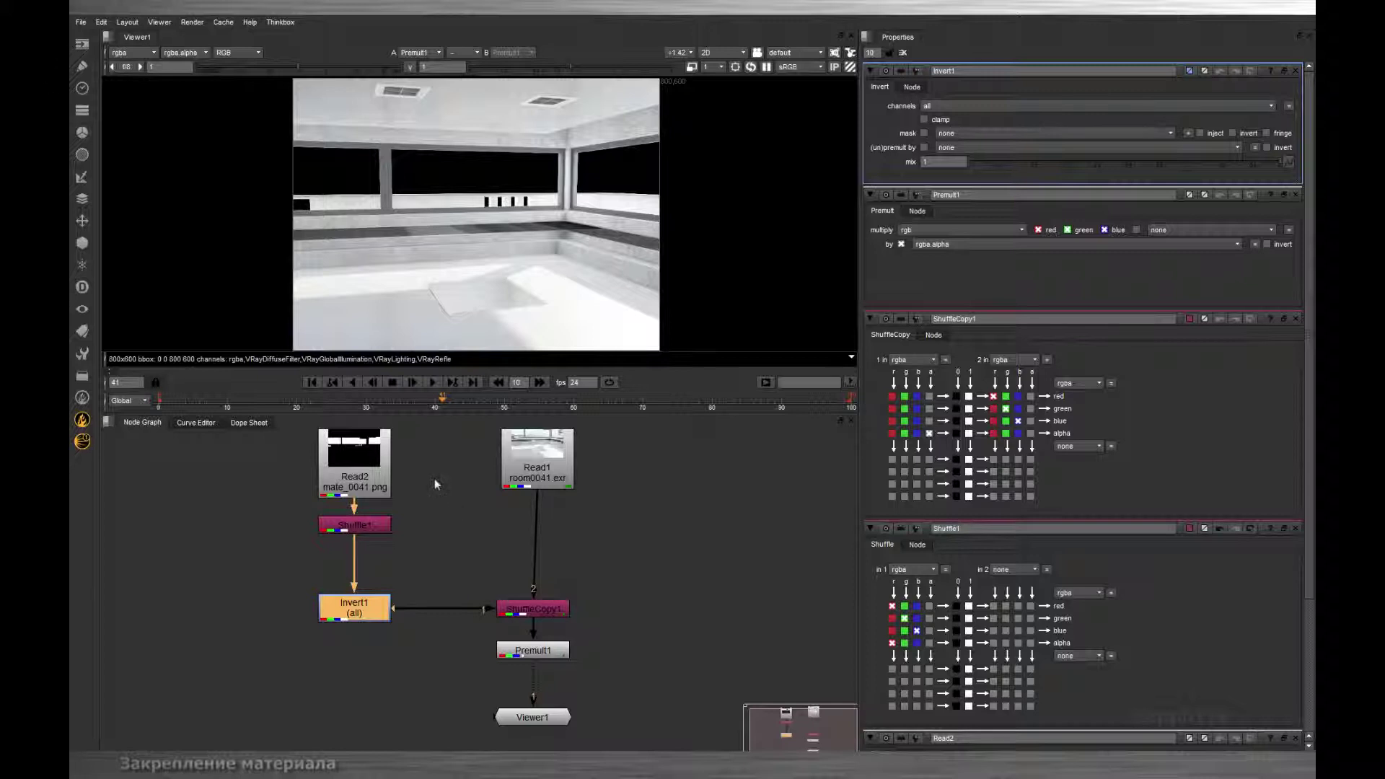
click(303, 404)
drag(303, 406, 395, 408)
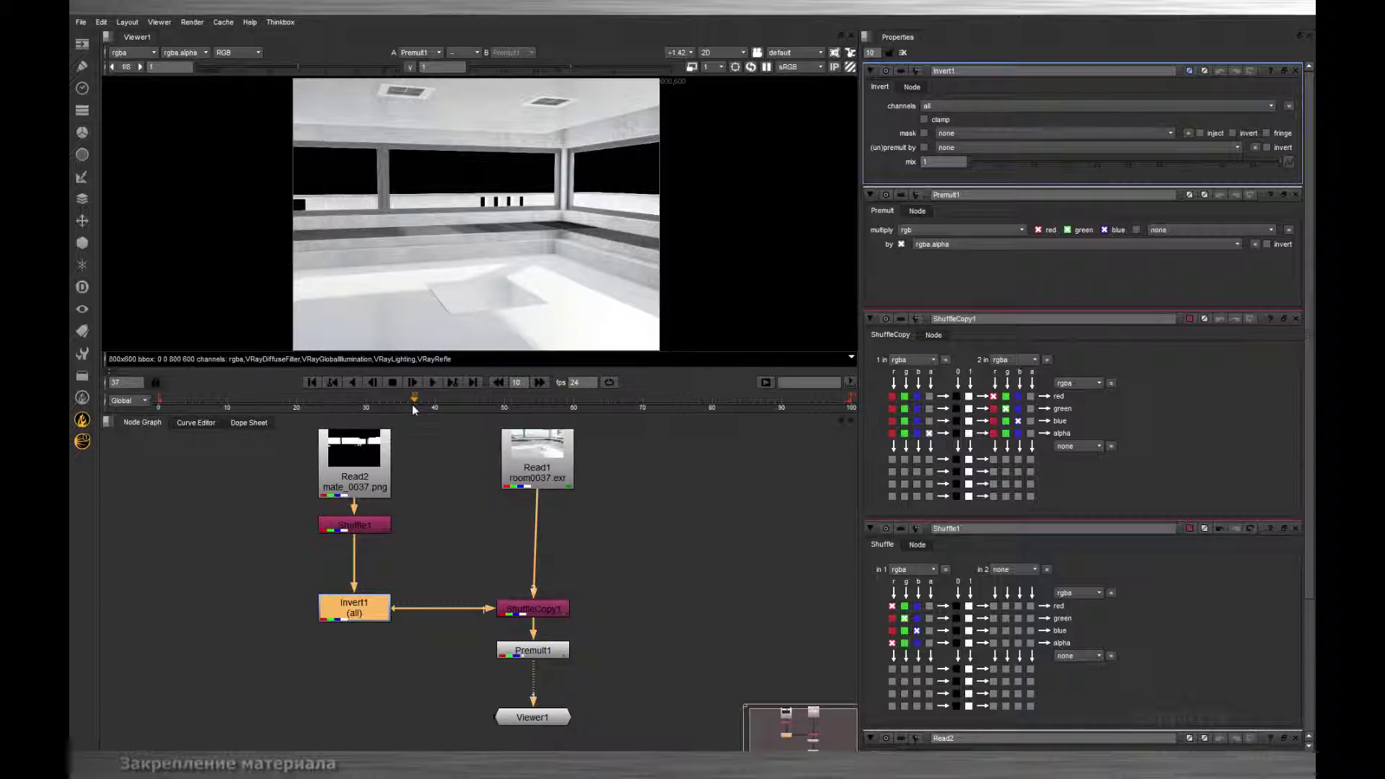
drag(413, 403, 343, 400)
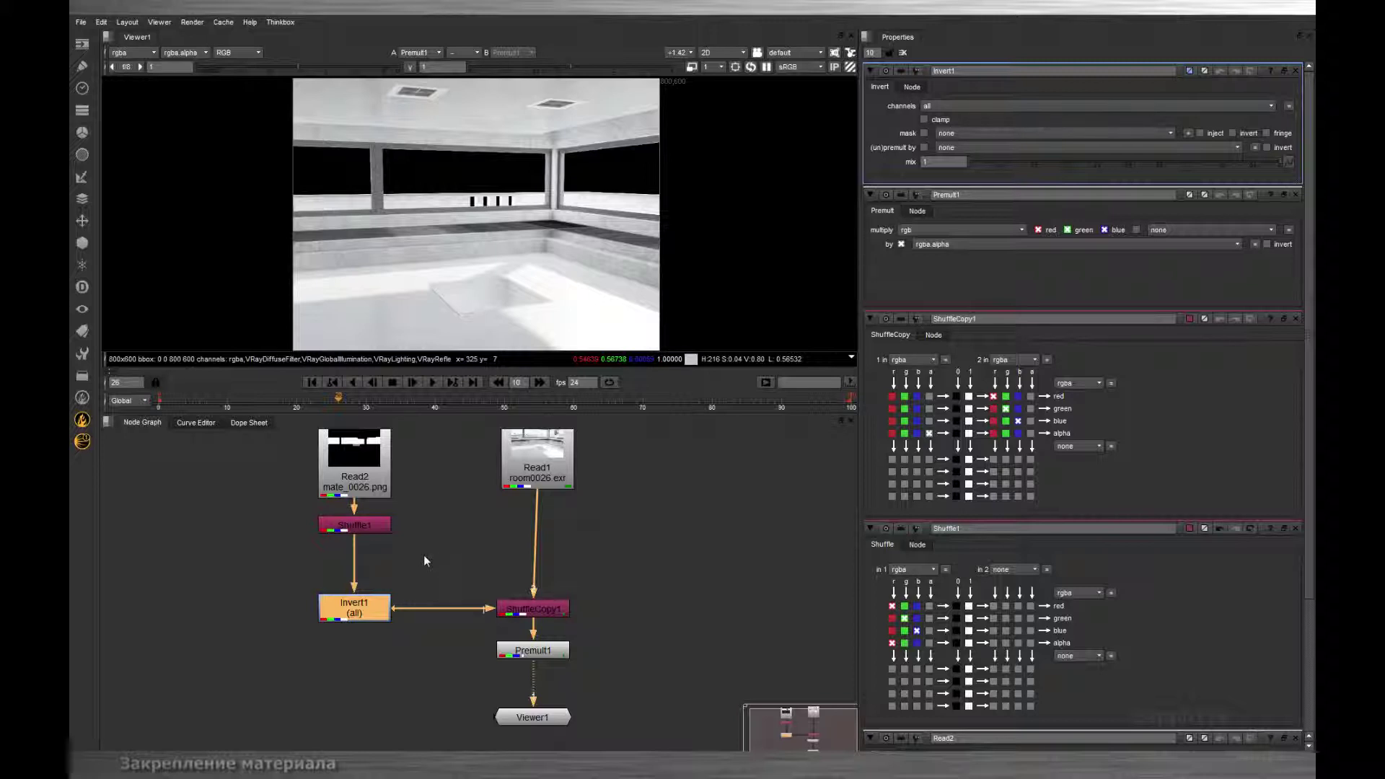
Add a Read node for panorama_kiev.jpg from the pictures folder and place it beside the room branch
middle_drag(450, 568, 390, 606)
click(690, 579)
key(r)
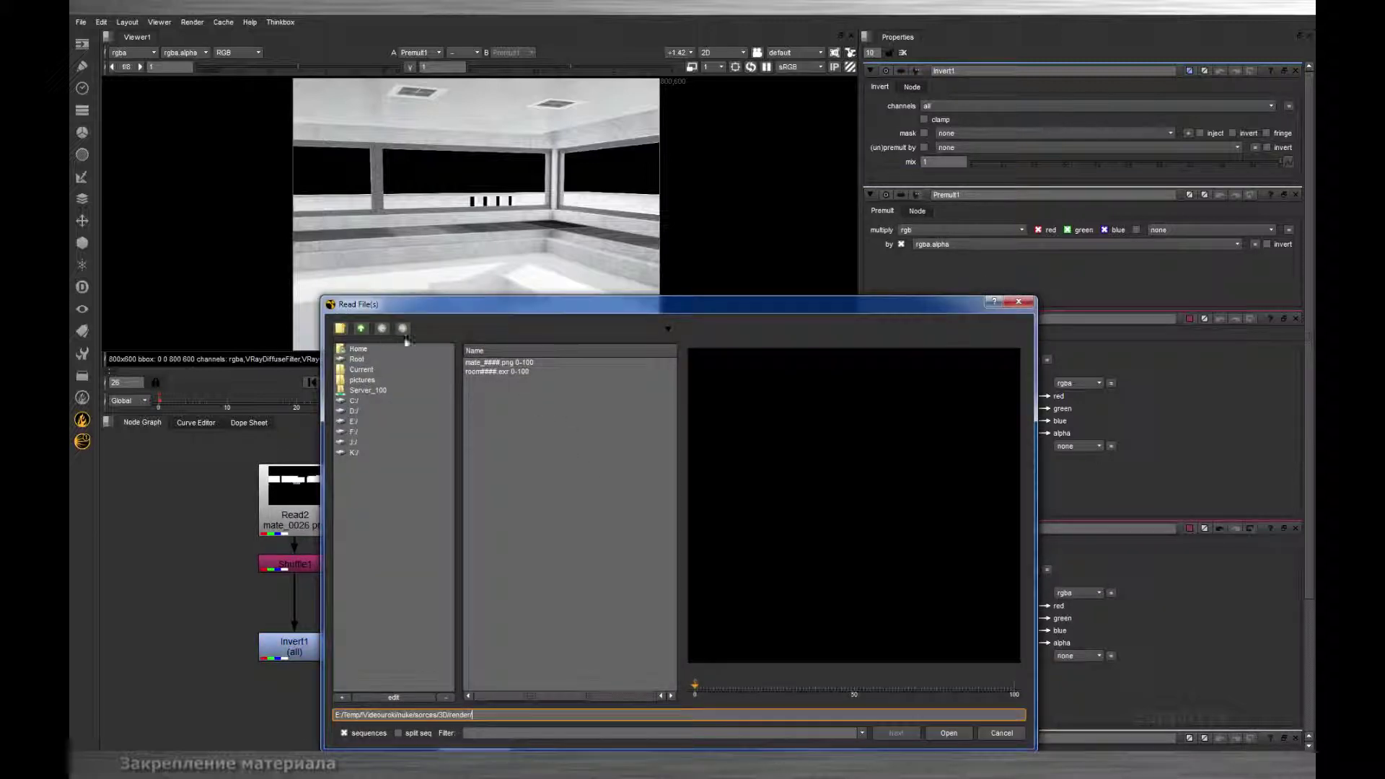
double_click(515, 399)
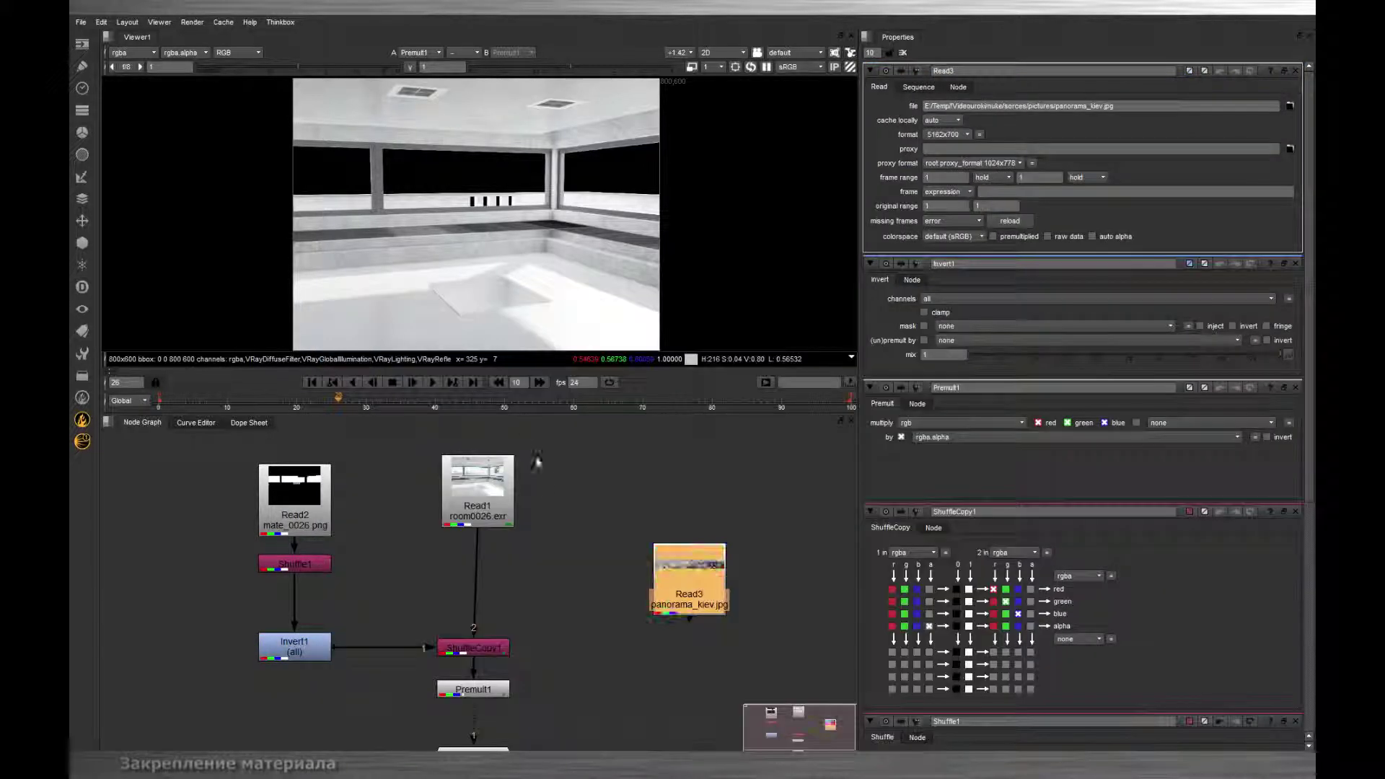
drag(686, 578, 649, 587)
scroll(617, 549, down, 2)
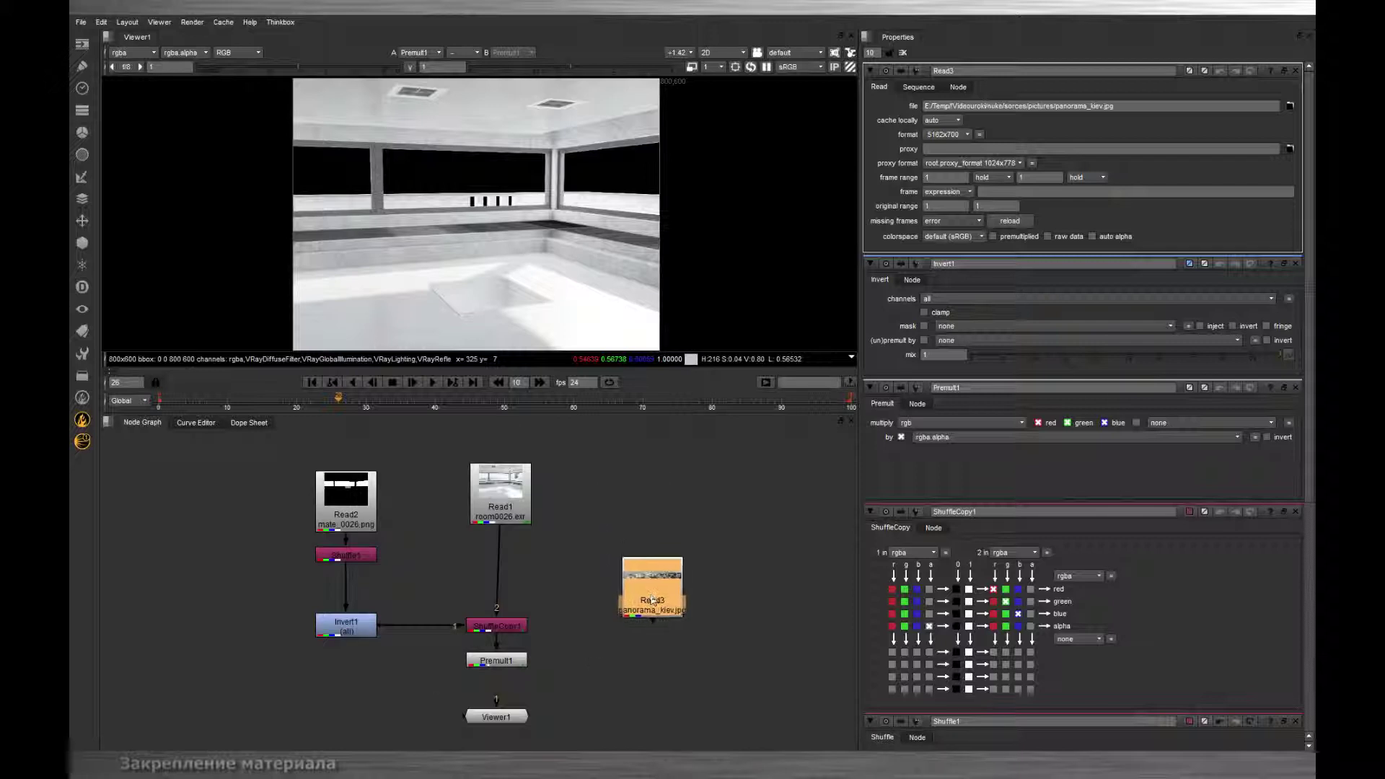
Insert a Merge node between Premult1 and the viewer, with the panorama Read node connected to input B
middle_drag(566, 699, 566, 628)
drag(493, 638, 494, 675)
drag(648, 513, 650, 594)
click(524, 590)
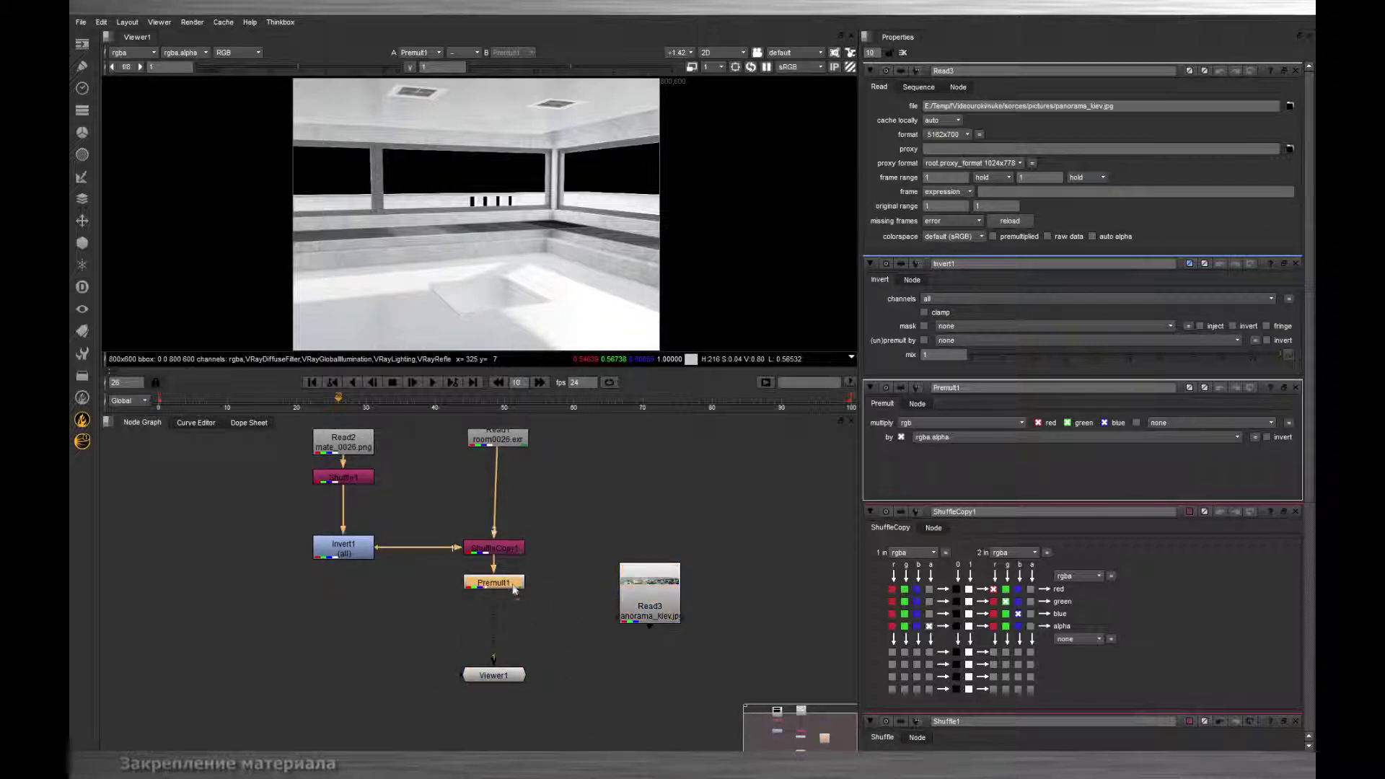
key(m)
drag(497, 587, 647, 559)
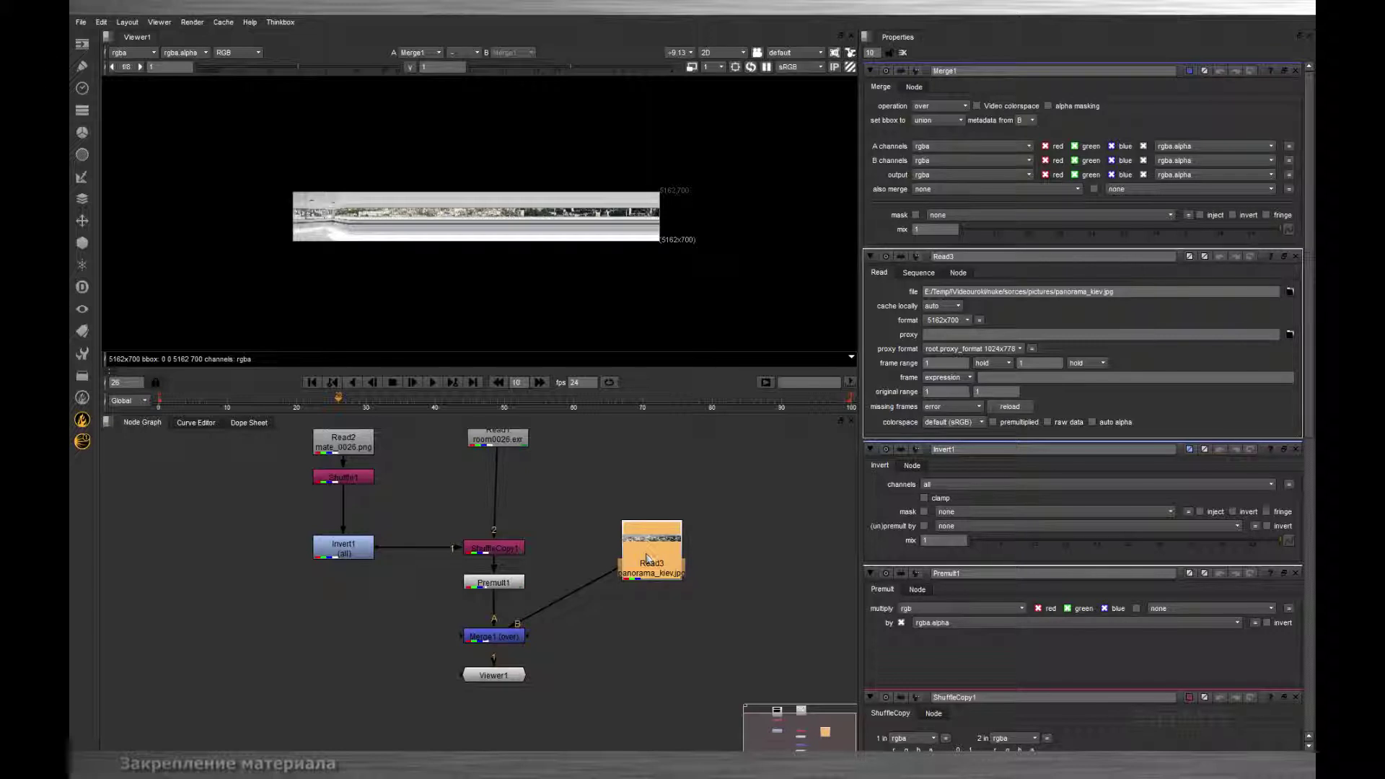
Insert a Reformat node between the panorama Read node and the Merge node, and space the two panorama nodes apart
key(Tab)
text(refo)
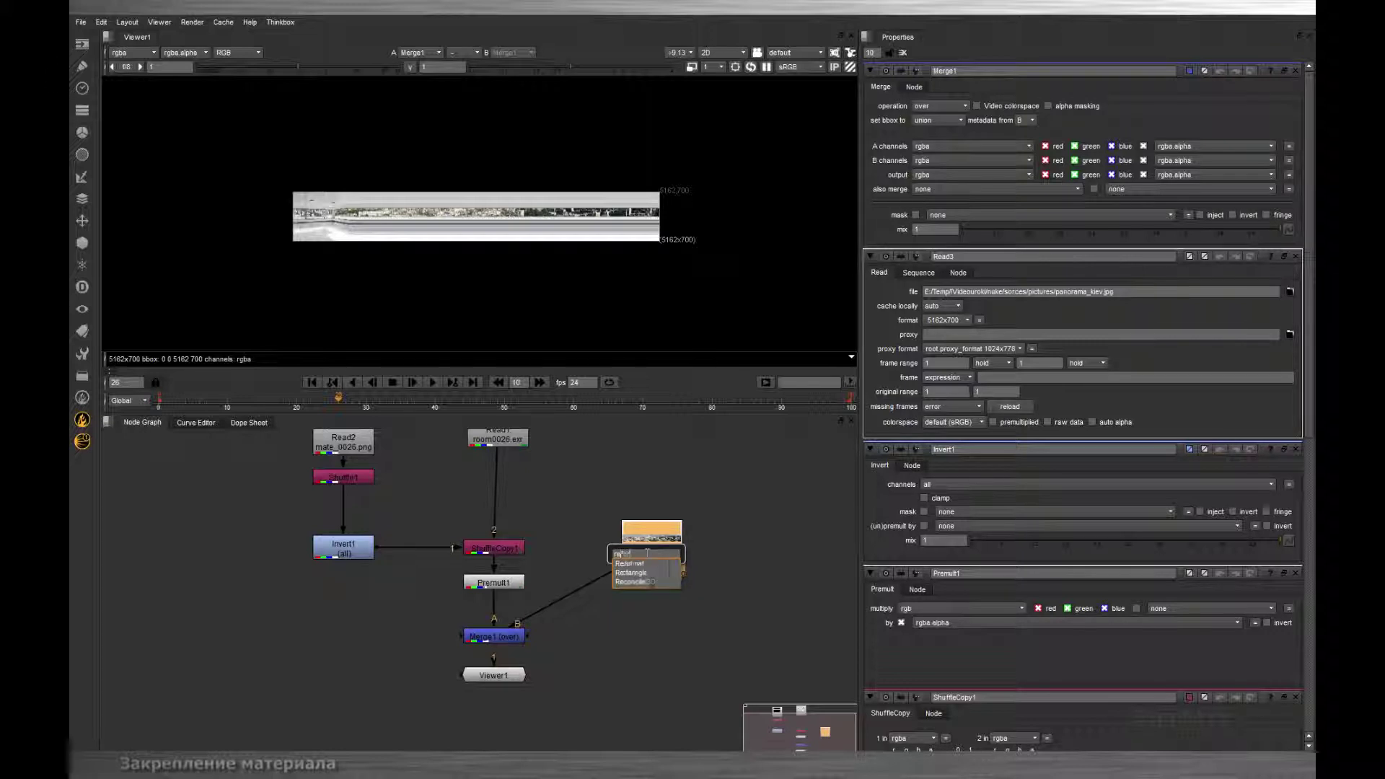
key(Return)
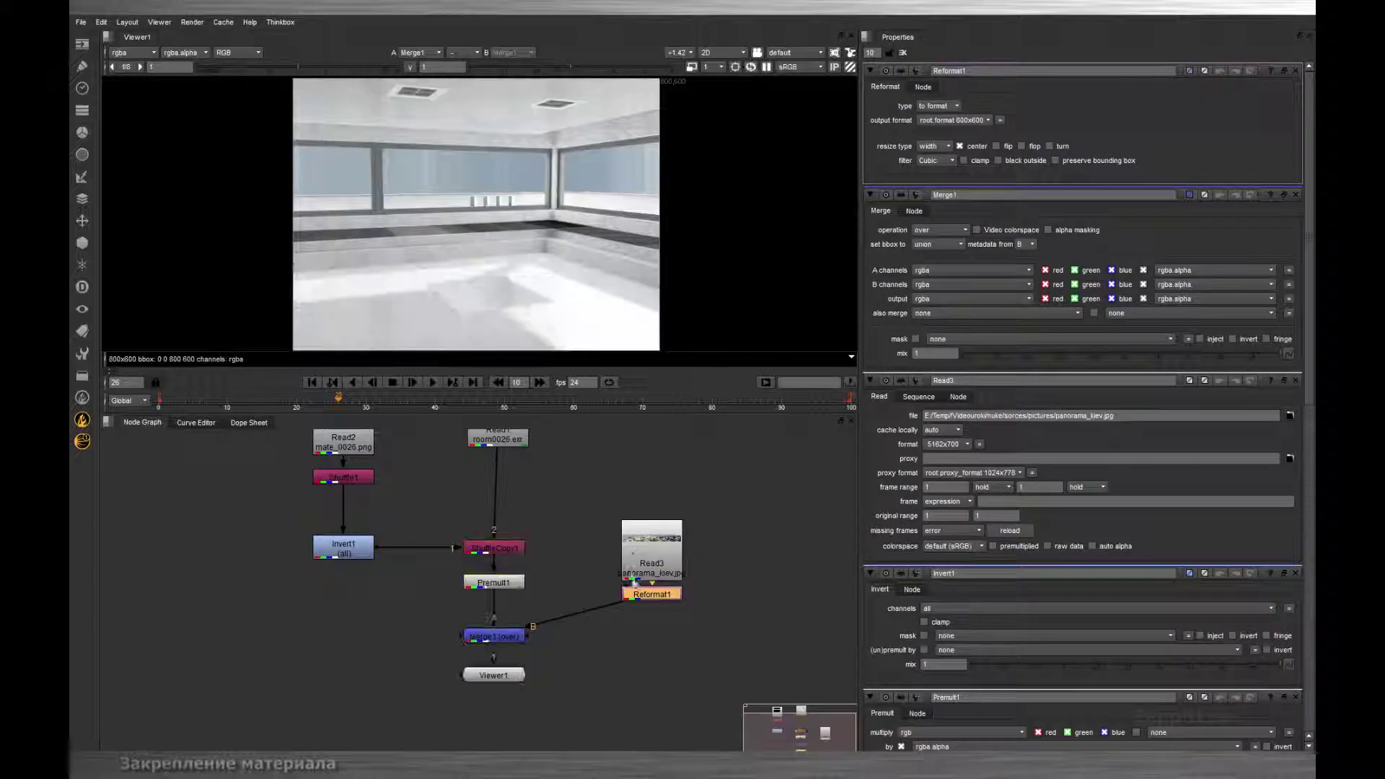
mouse_move(643, 599)
mouse_down()
mouse_move(644, 643)
mouse_move(644, 615)
mouse_up()
drag(655, 552, 655, 498)
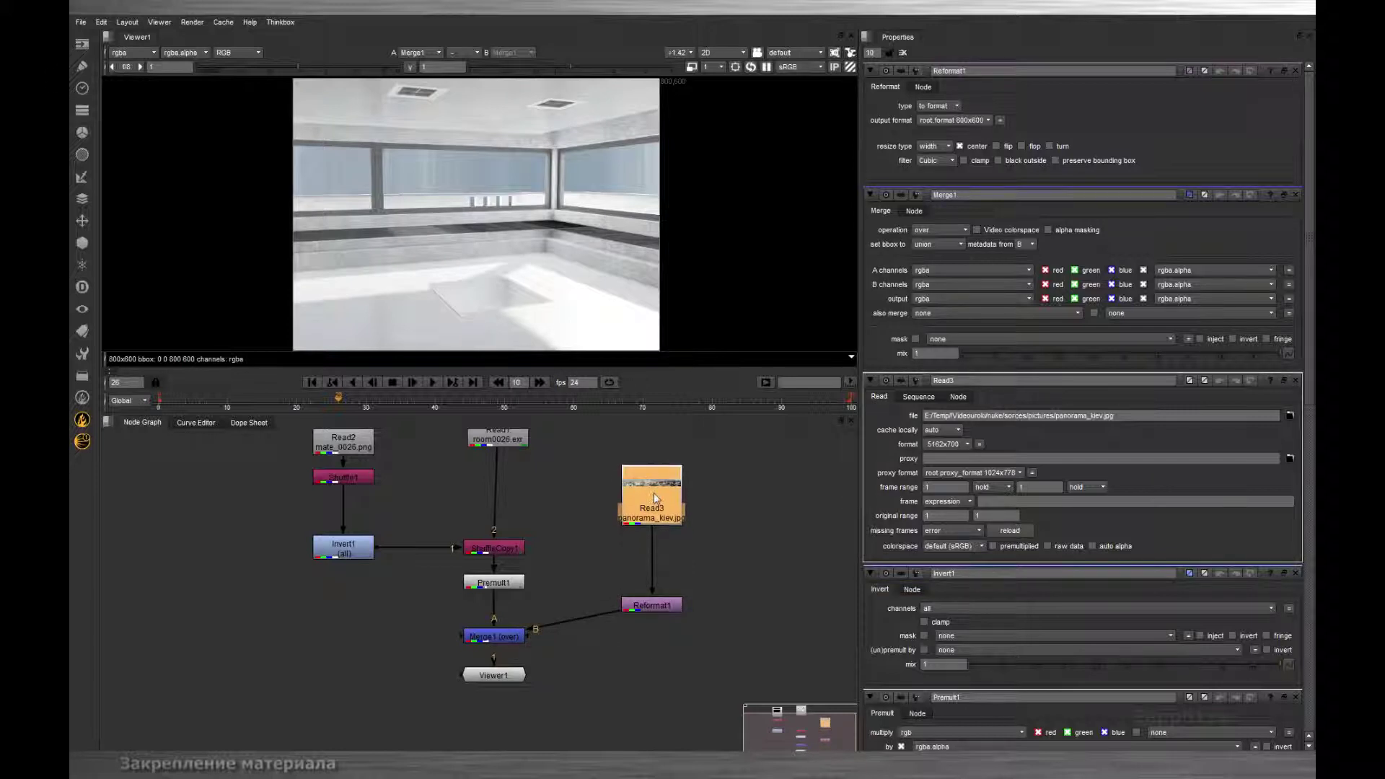
mouse_move(658, 605)
mouse_down()
mouse_move(659, 578)
mouse_move(659, 601)
mouse_up()
Insert a Transform node after the panorama Read node, with scale 4.15 and translate x 120, y -175
click(654, 494)
key(t)
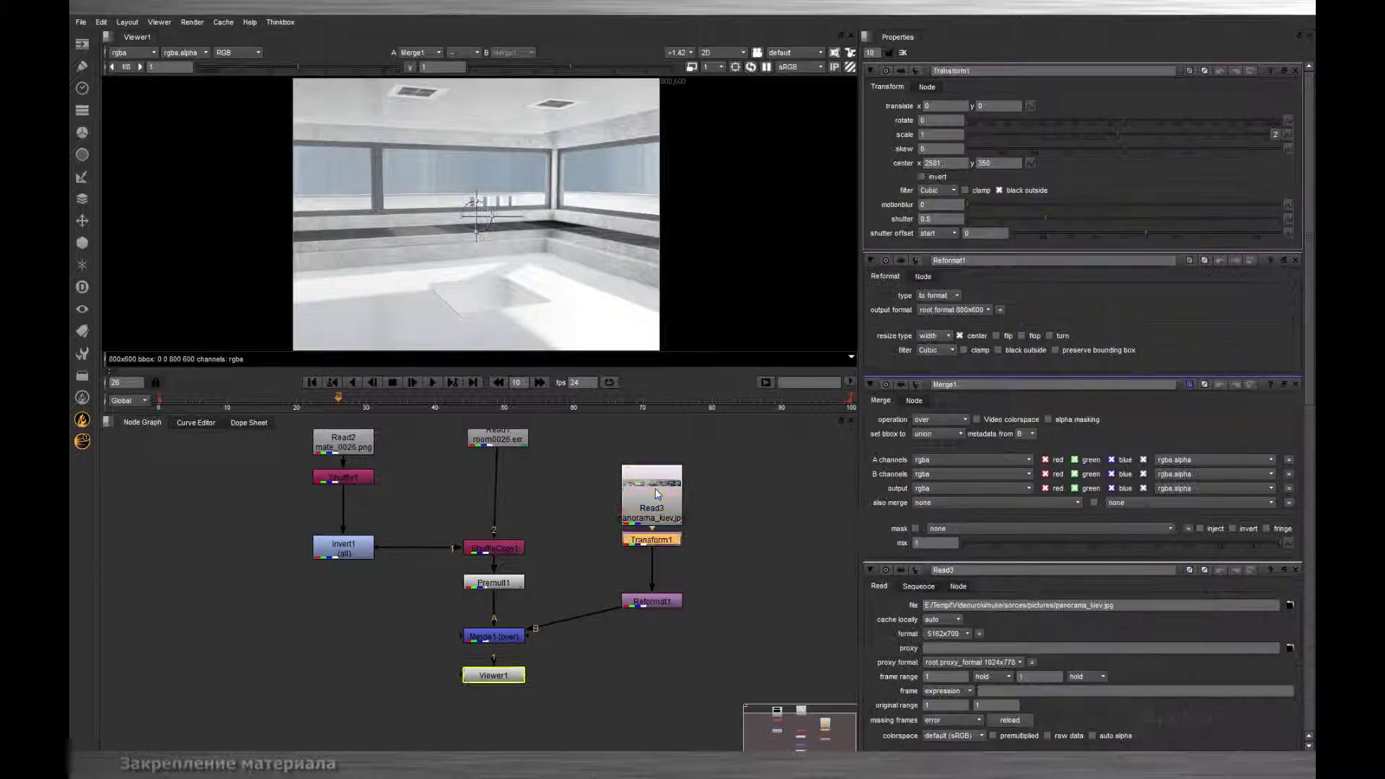
drag(467, 208, 468, 176)
drag(1162, 136, 1210, 135)
drag(513, 139, 497, 228)
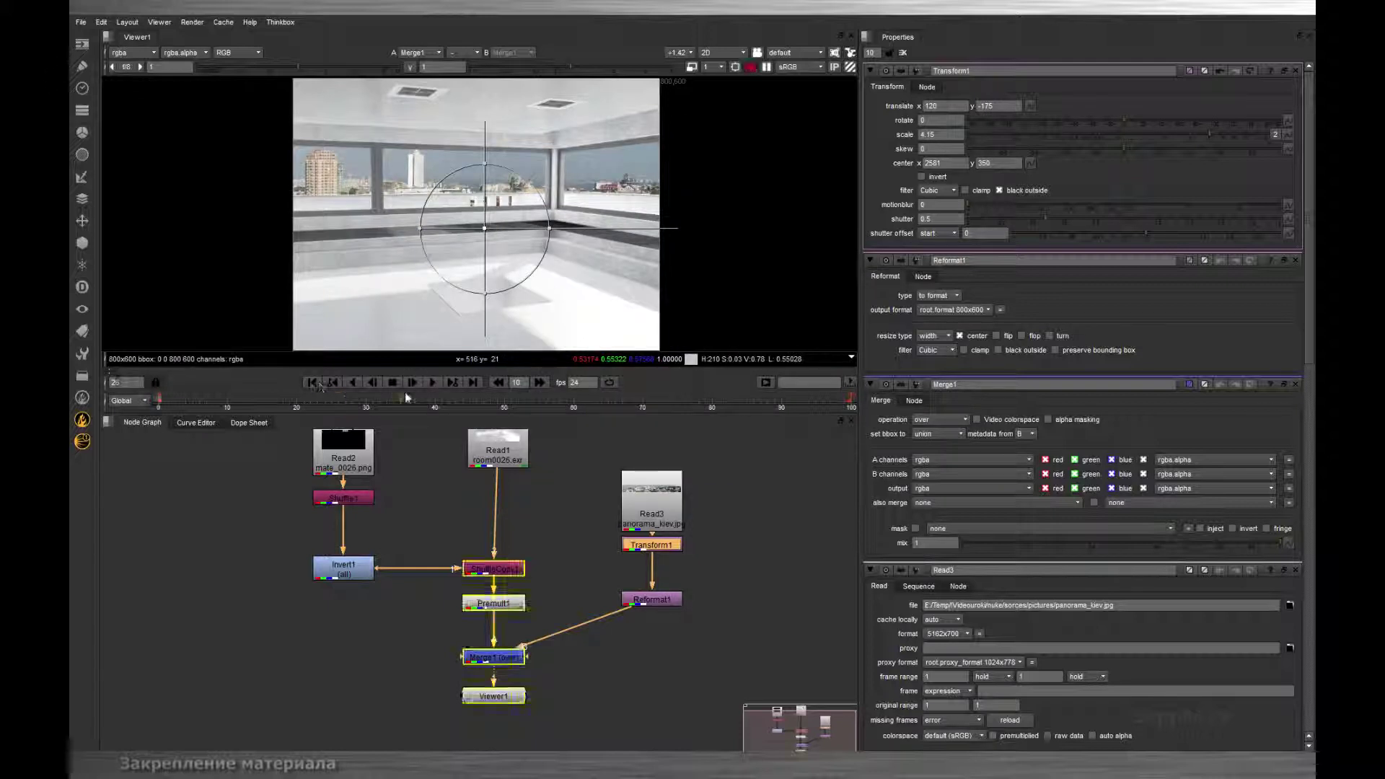
Play back the merged composite, stop it, and show the original room Read node in the viewer for comparison
click(432, 383)
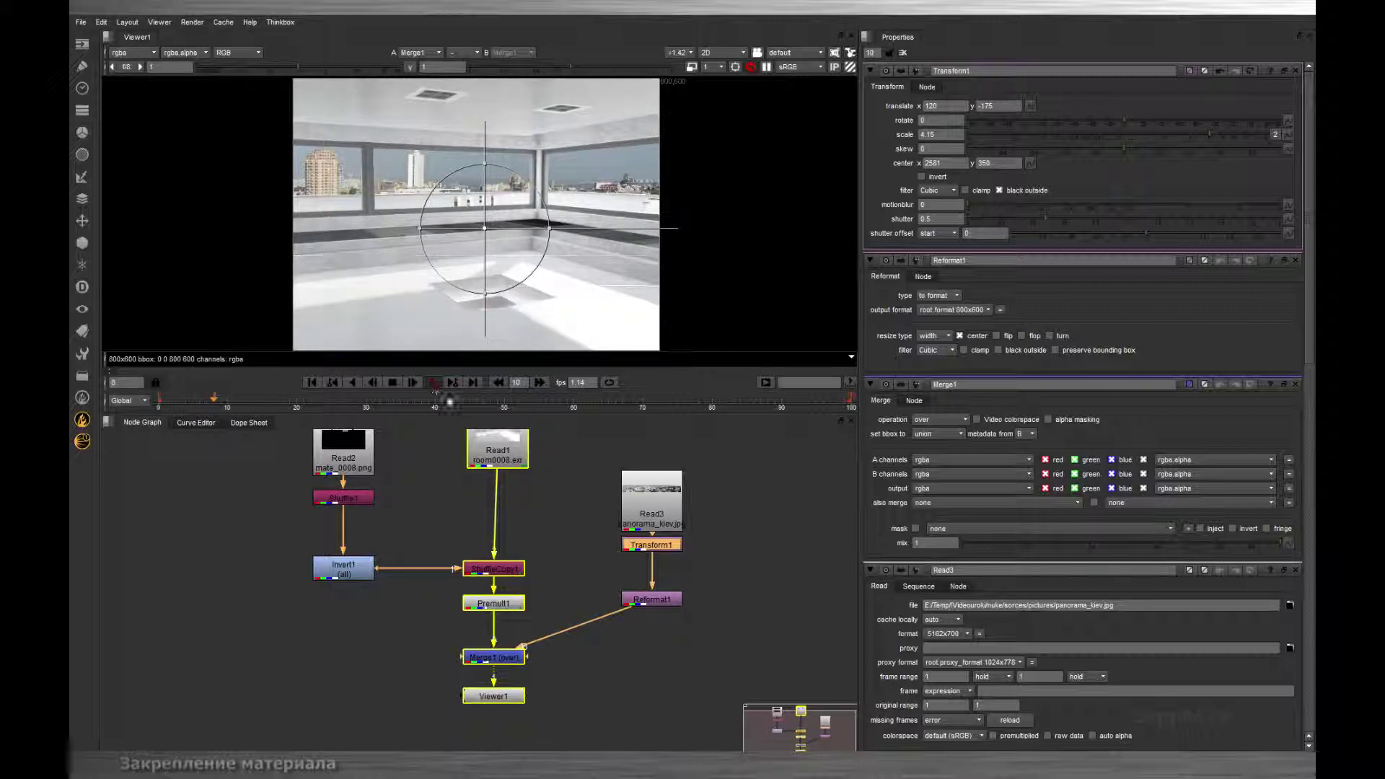
click(392, 382)
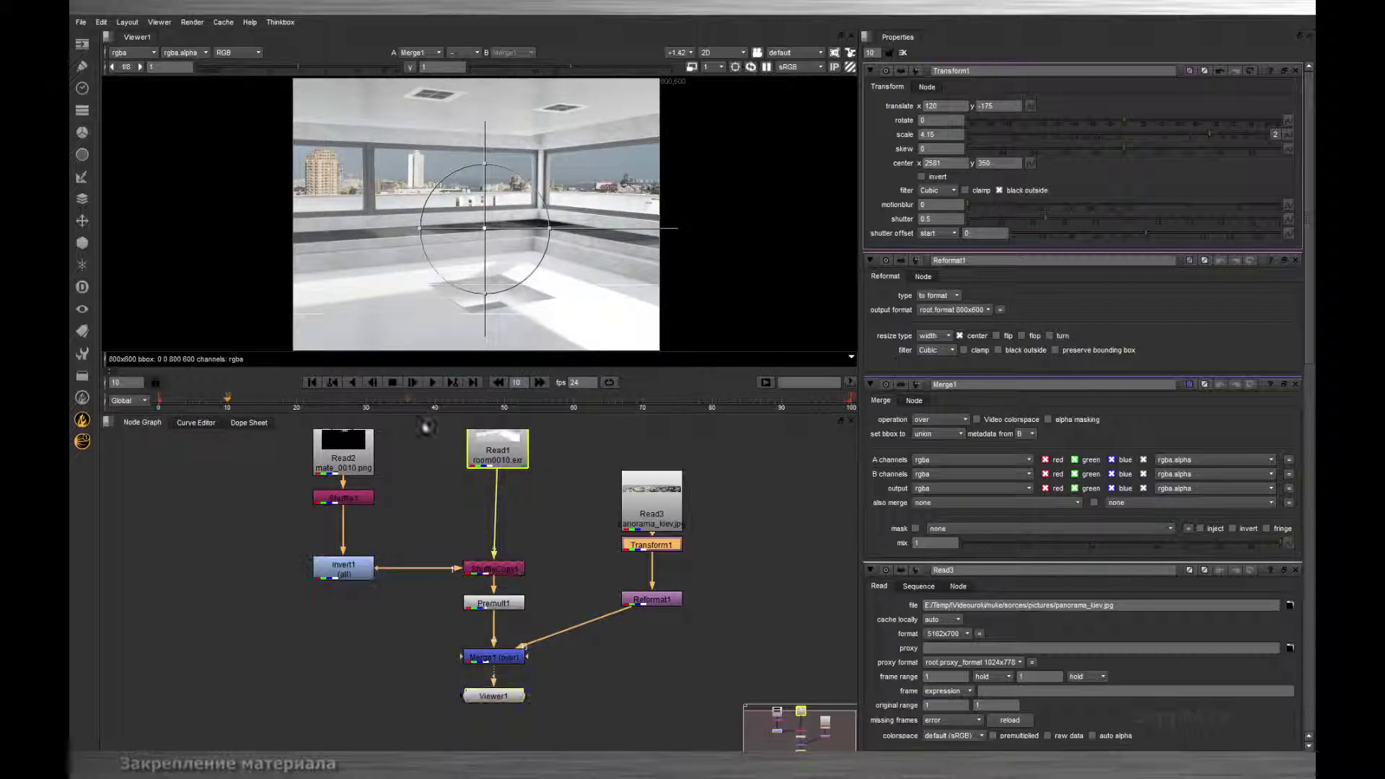
click(505, 451)
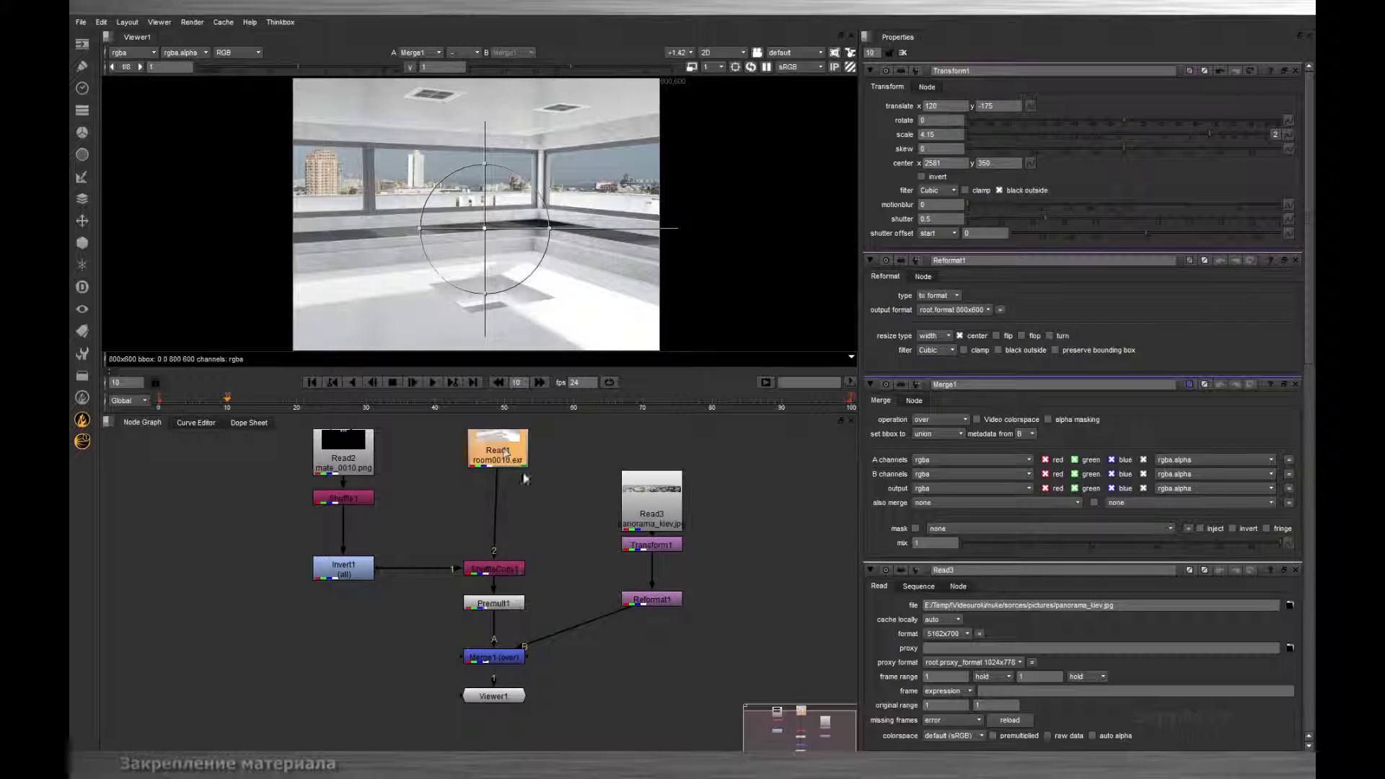
key(1)
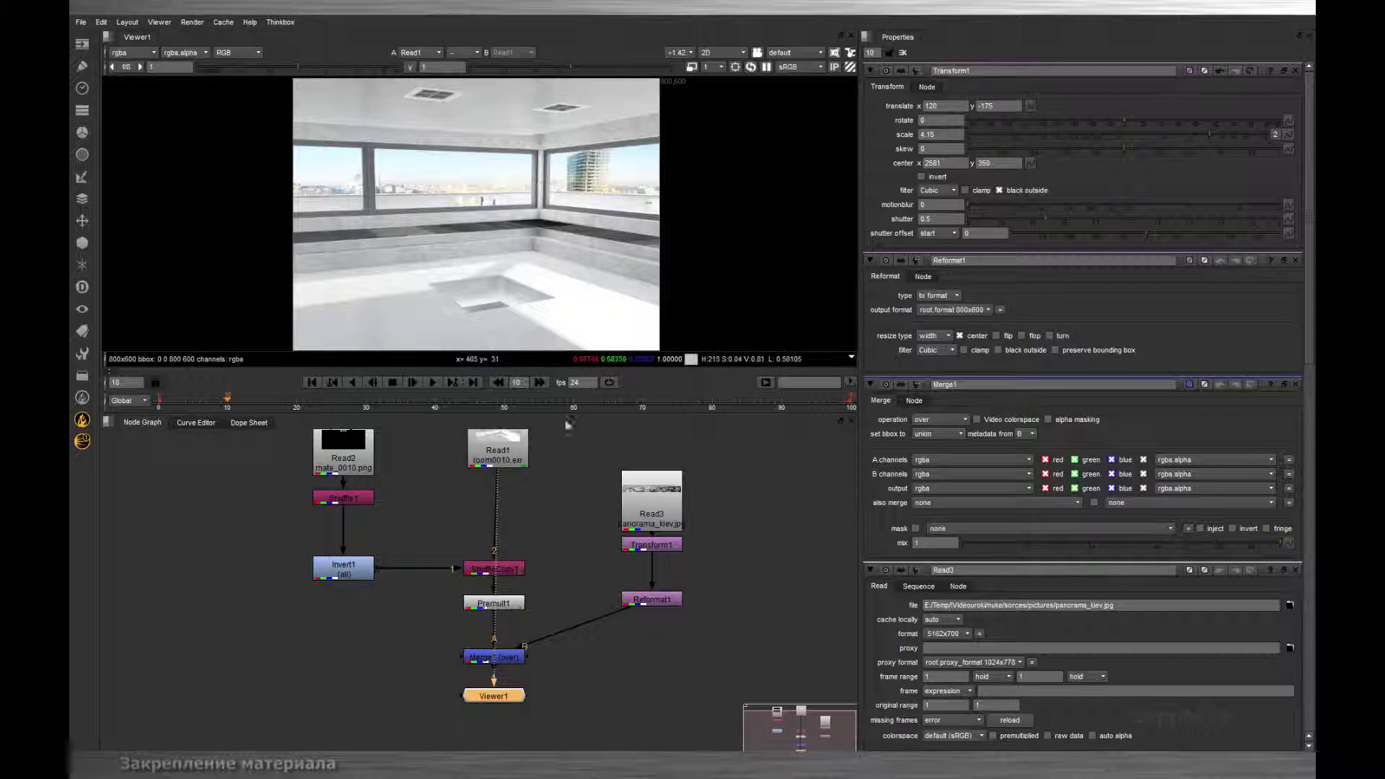
Delete the Transform, Reformat and Merge nodes that join the panorama to the room branch
drag(643, 537, 658, 580)
click(655, 523)
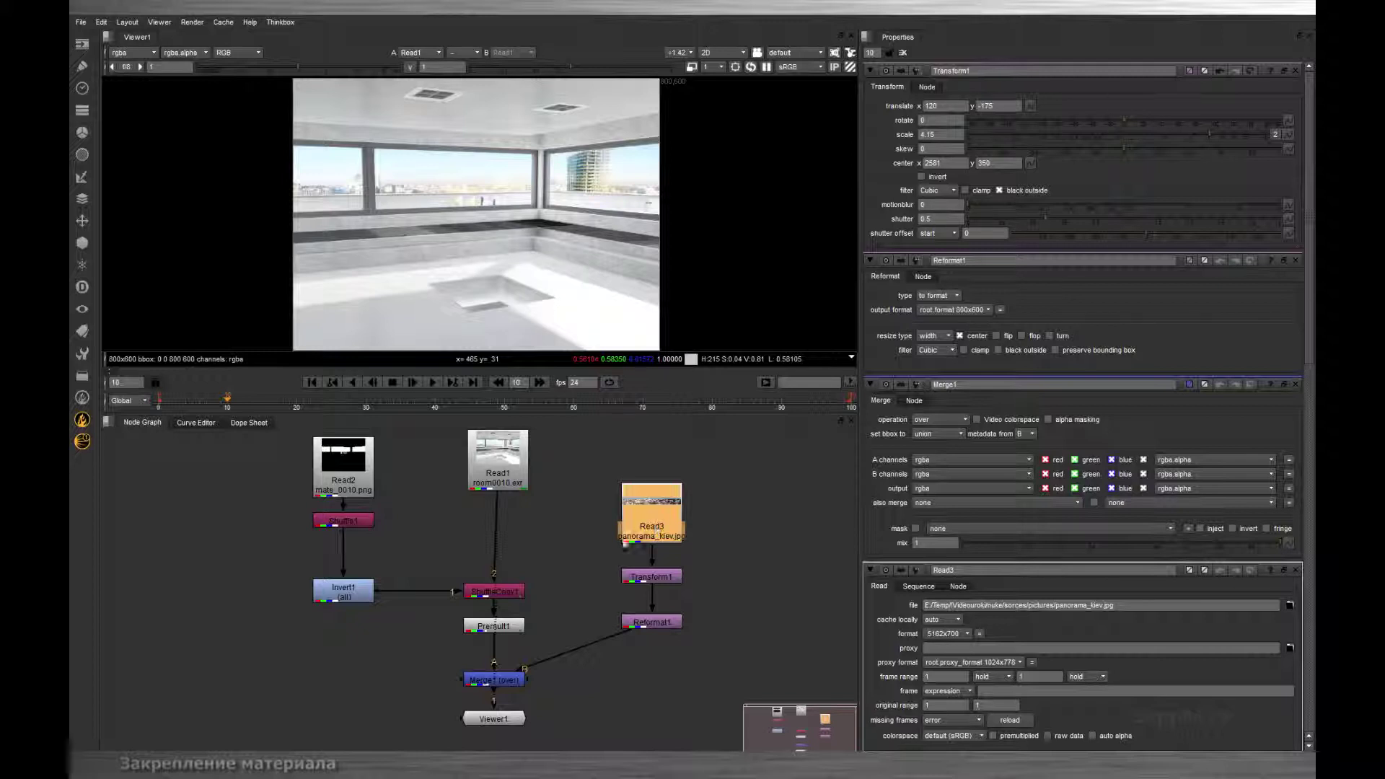
middle_drag(536, 571, 540, 561)
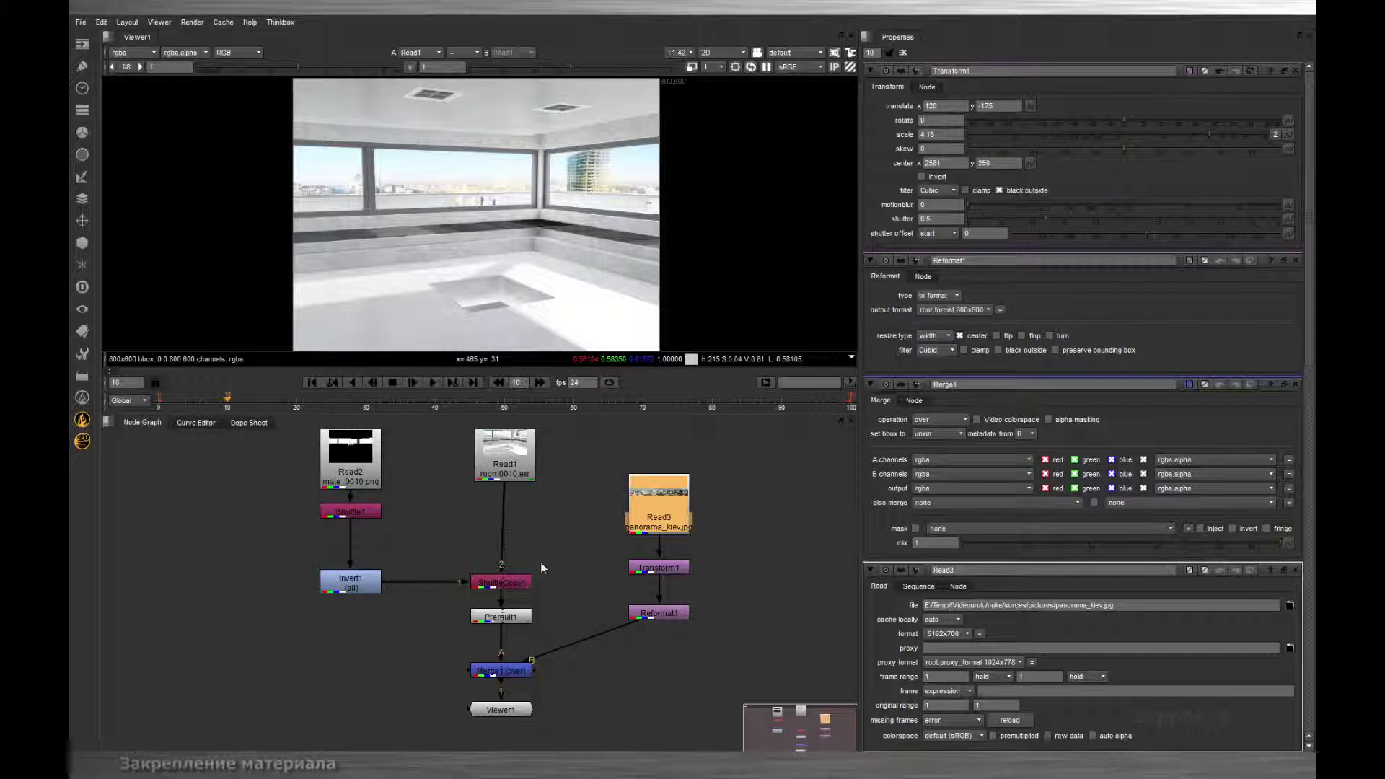
click(662, 569)
key(Delete)
key(Delete)
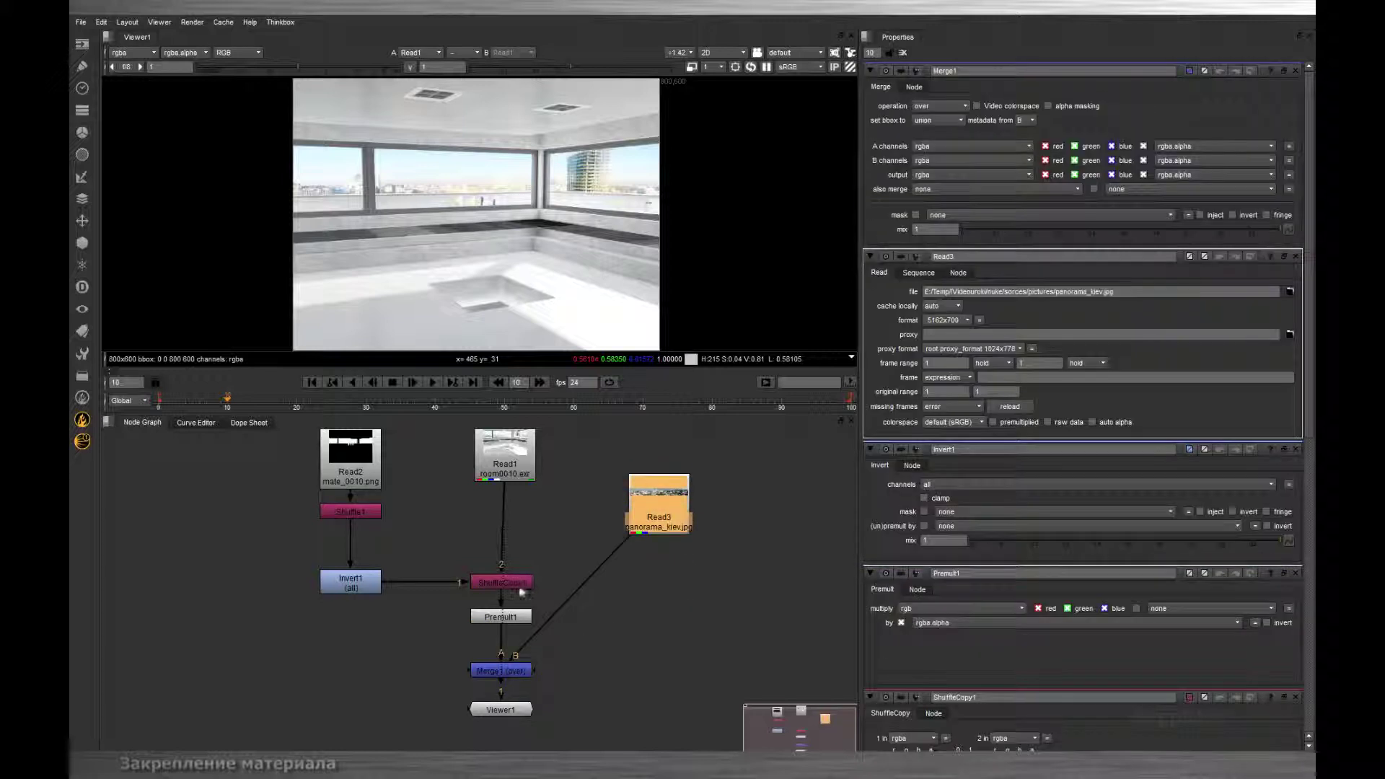
click(516, 586)
middle_drag(483, 543, 497, 552)
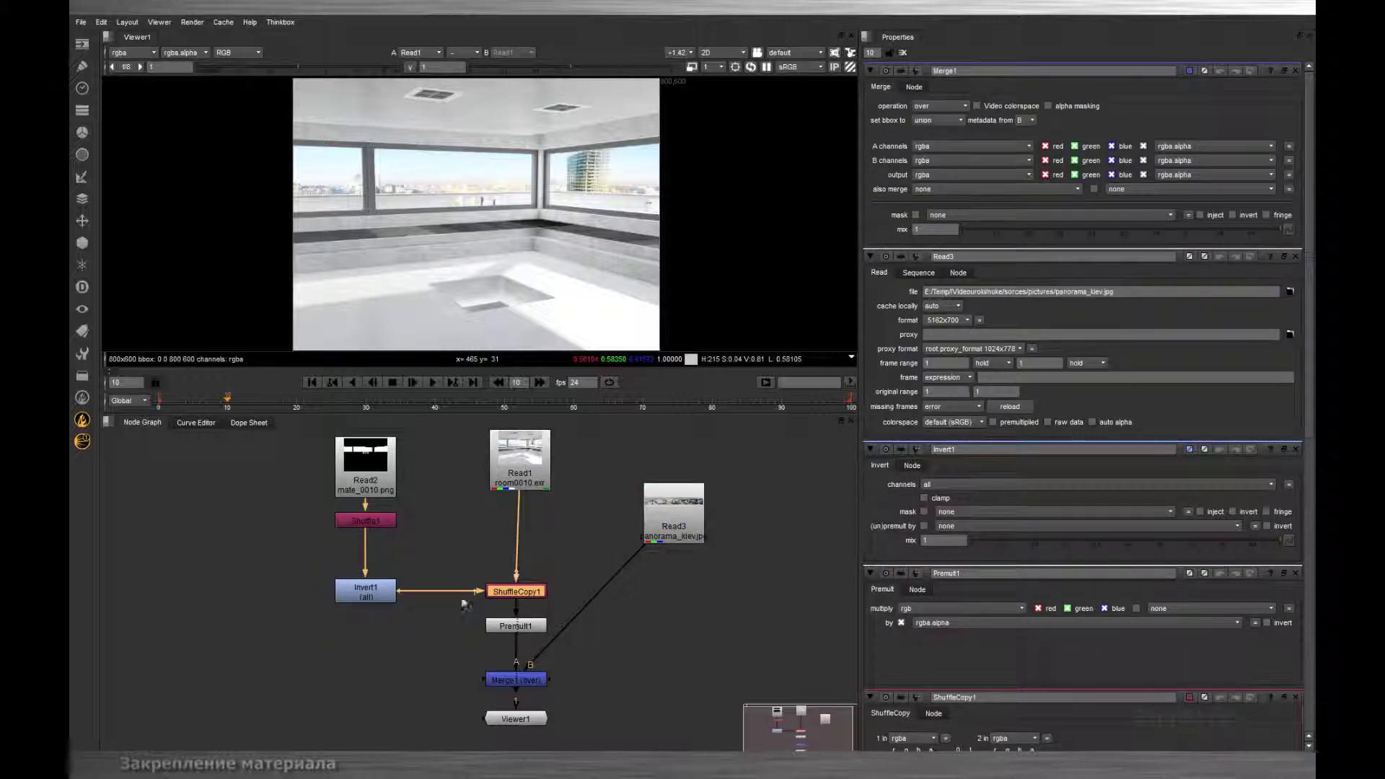
click(375, 520)
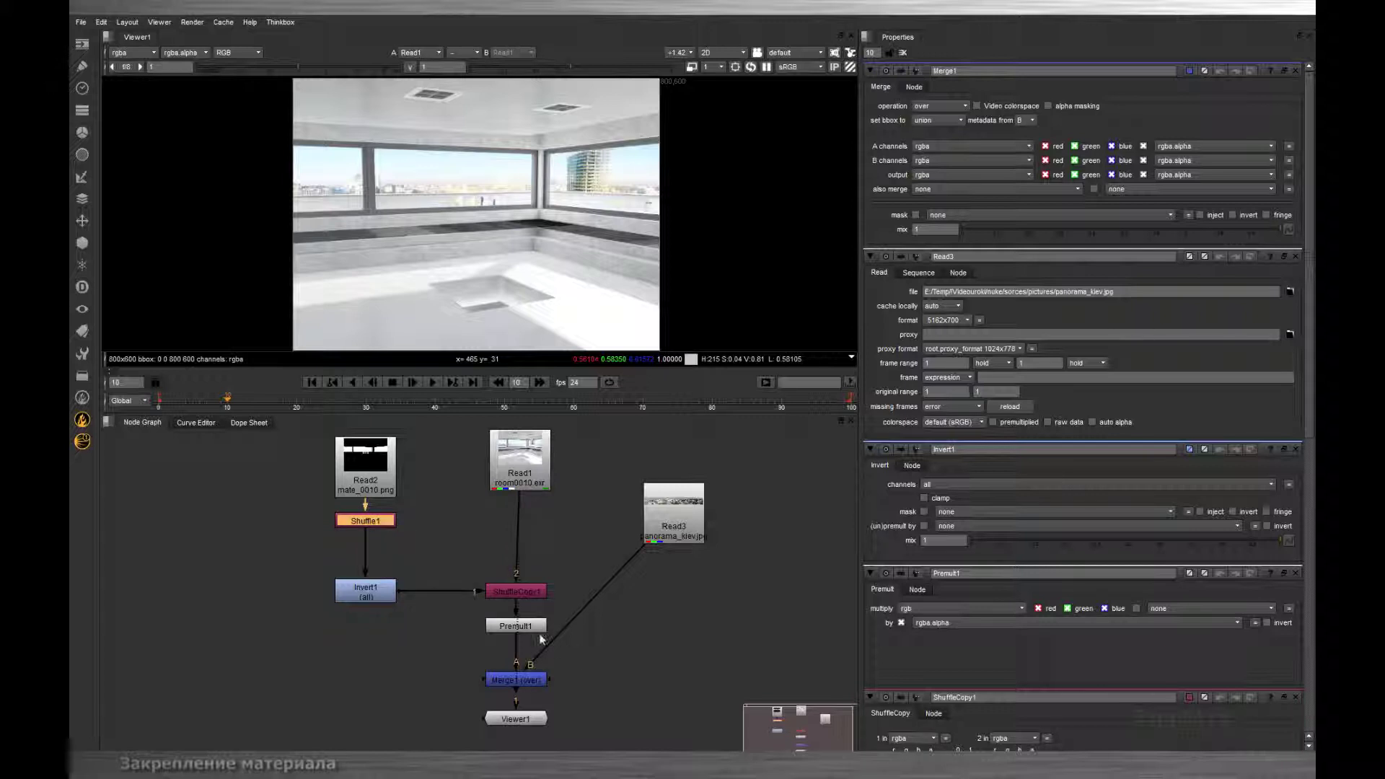
click(533, 681)
key(Delete)
Rearrange the node graph with the panorama Read node left of the room branch and the matte branch on its right
drag(653, 530, 209, 537)
drag(289, 455, 442, 673)
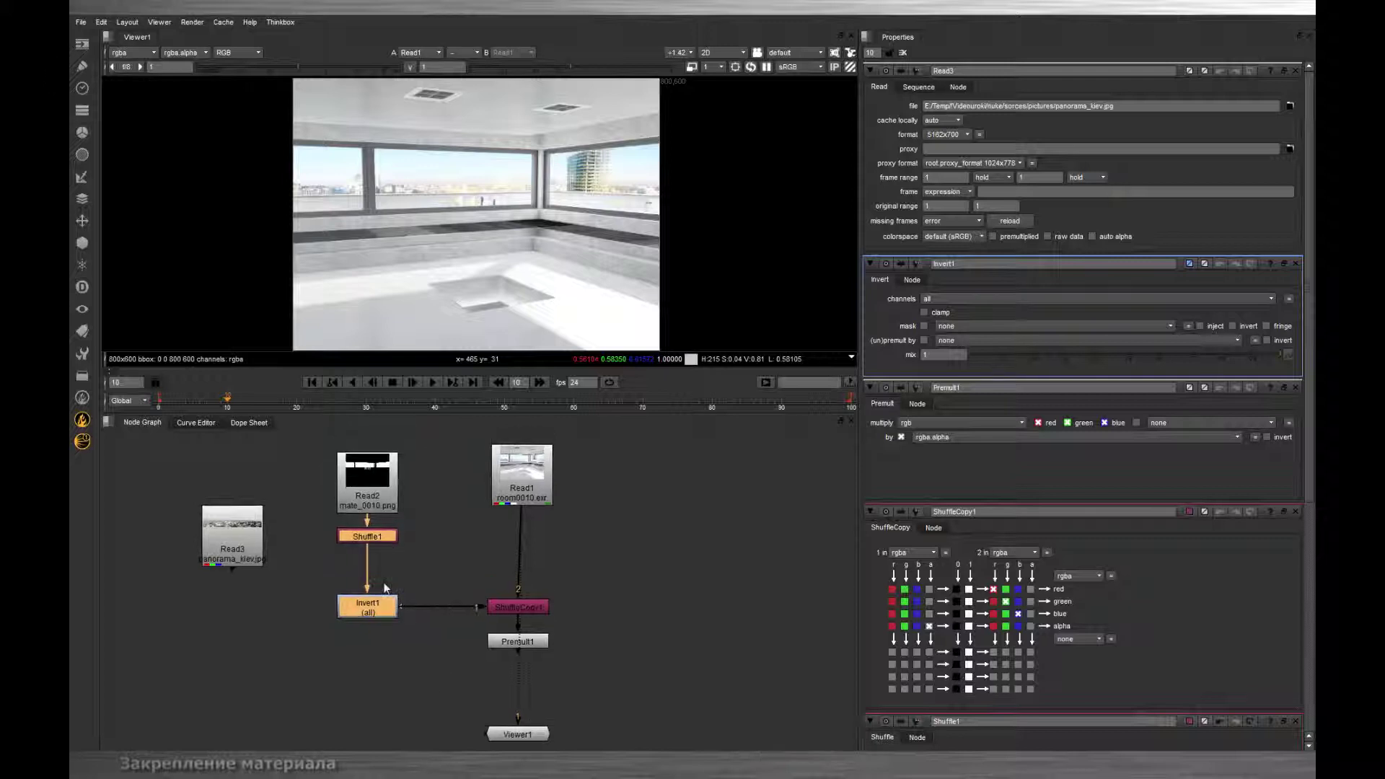
click(385, 588)
drag(326, 446, 418, 750)
drag(372, 503, 732, 533)
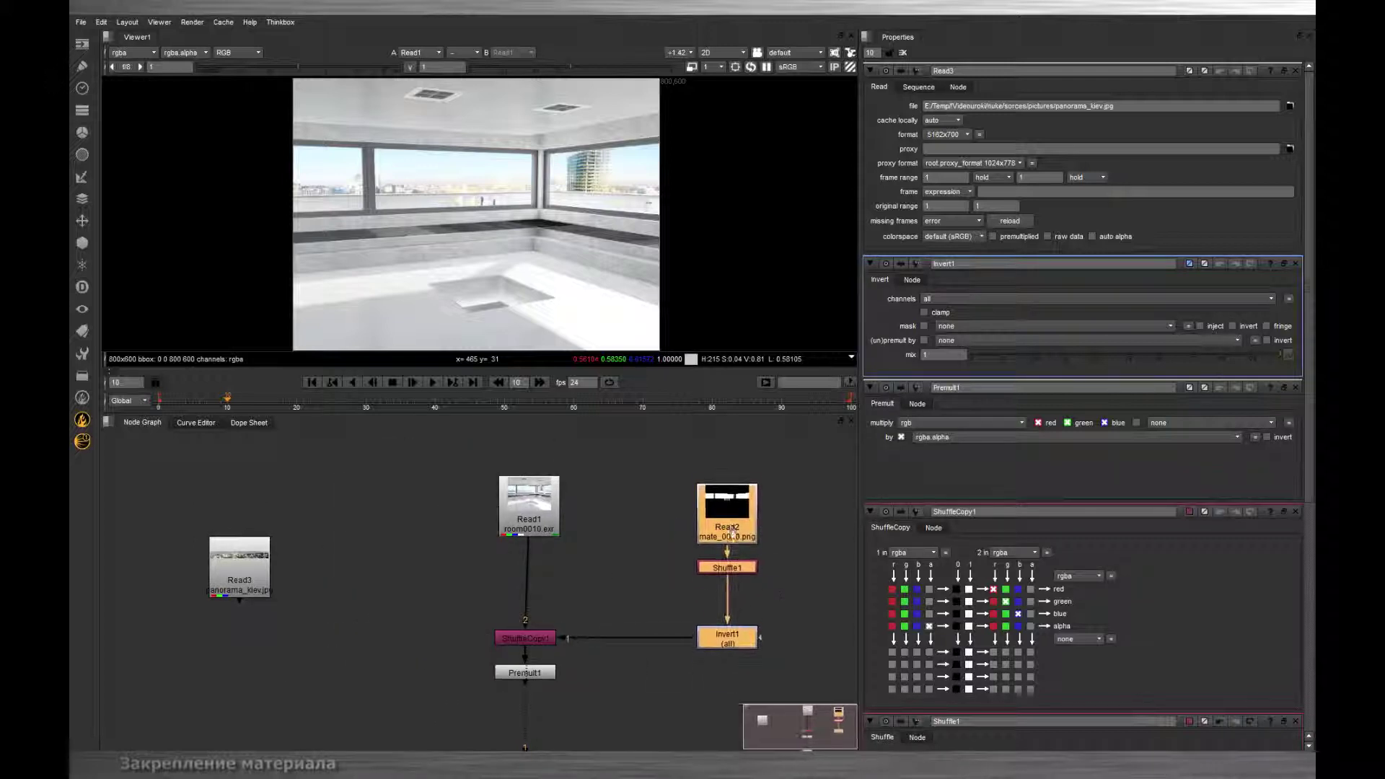
middle_drag(313, 625, 495, 635)
scroll(455, 647, down, 2)
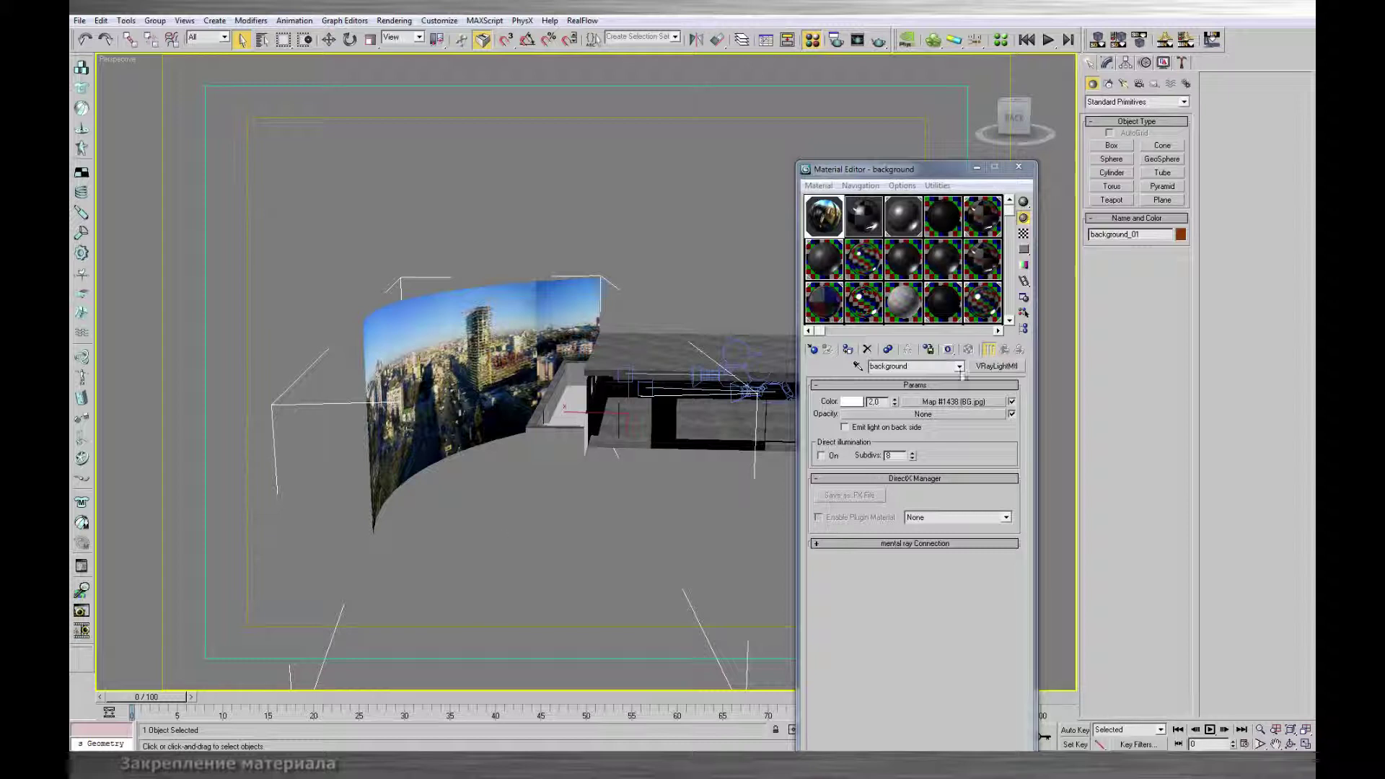
In 3ds Max, close the Material Editor, look through AnimCam and scrub the camera animation, ending on the first frame
click(1018, 167)
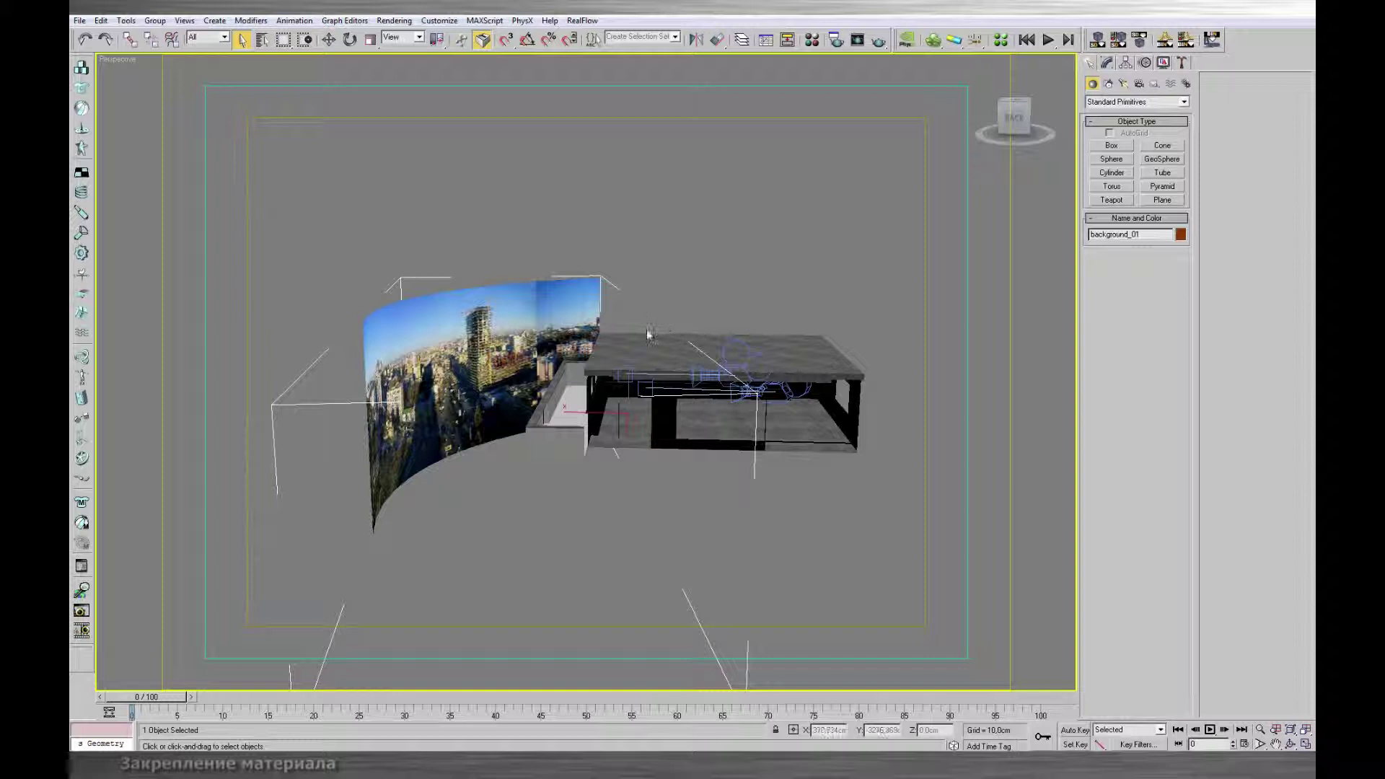
alt+middle_drag(671, 418, 682, 356)
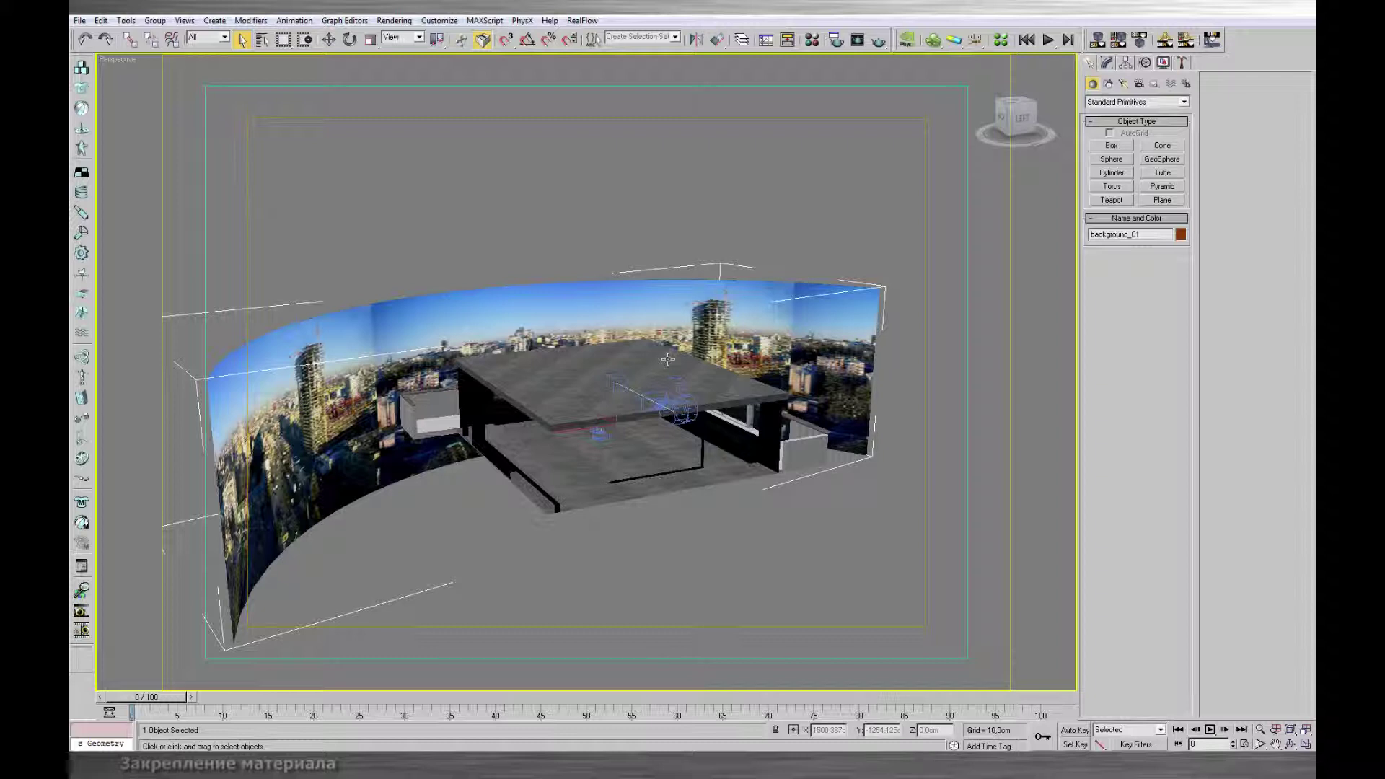
key(c)
double_click(660, 300)
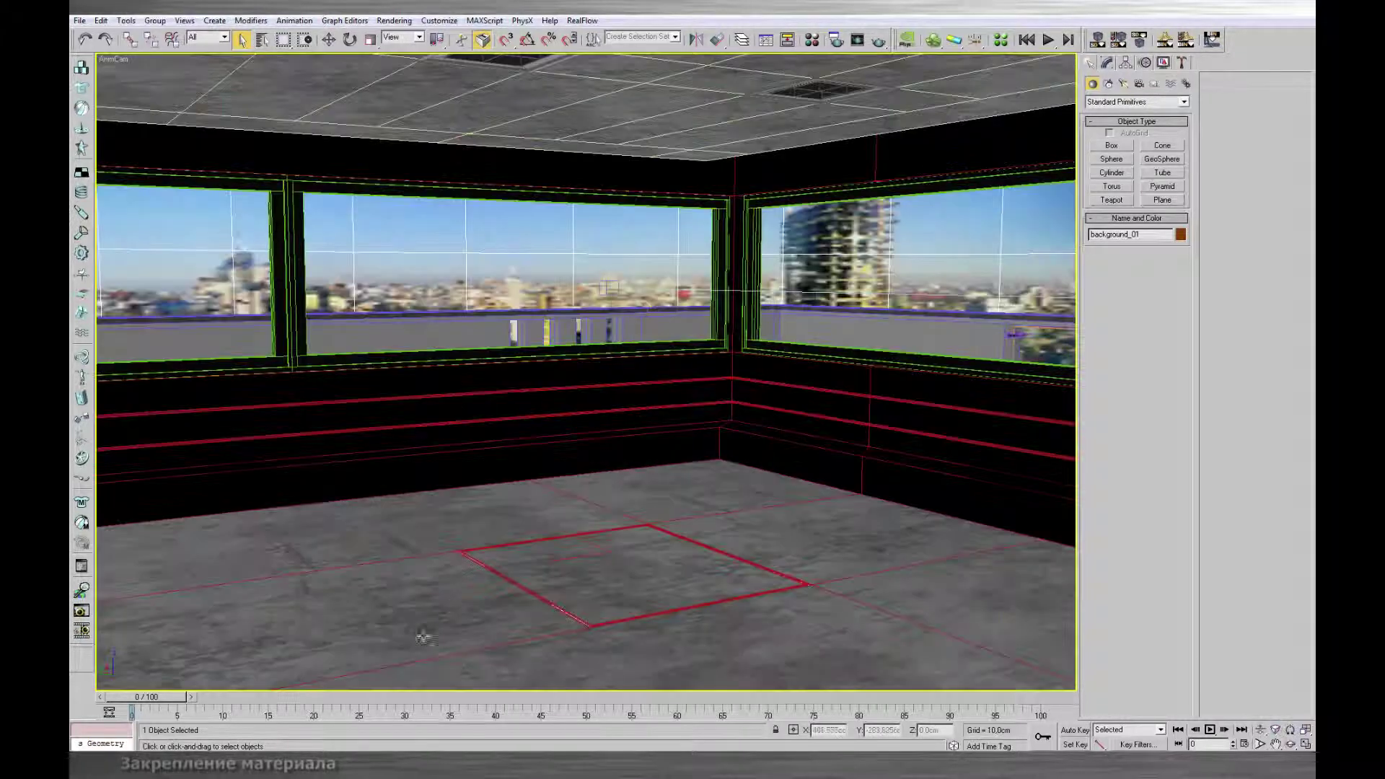
drag(192, 698, 466, 697)
key(Home)
Look at the scene through StillCam and return to the Perspective view
key(c)
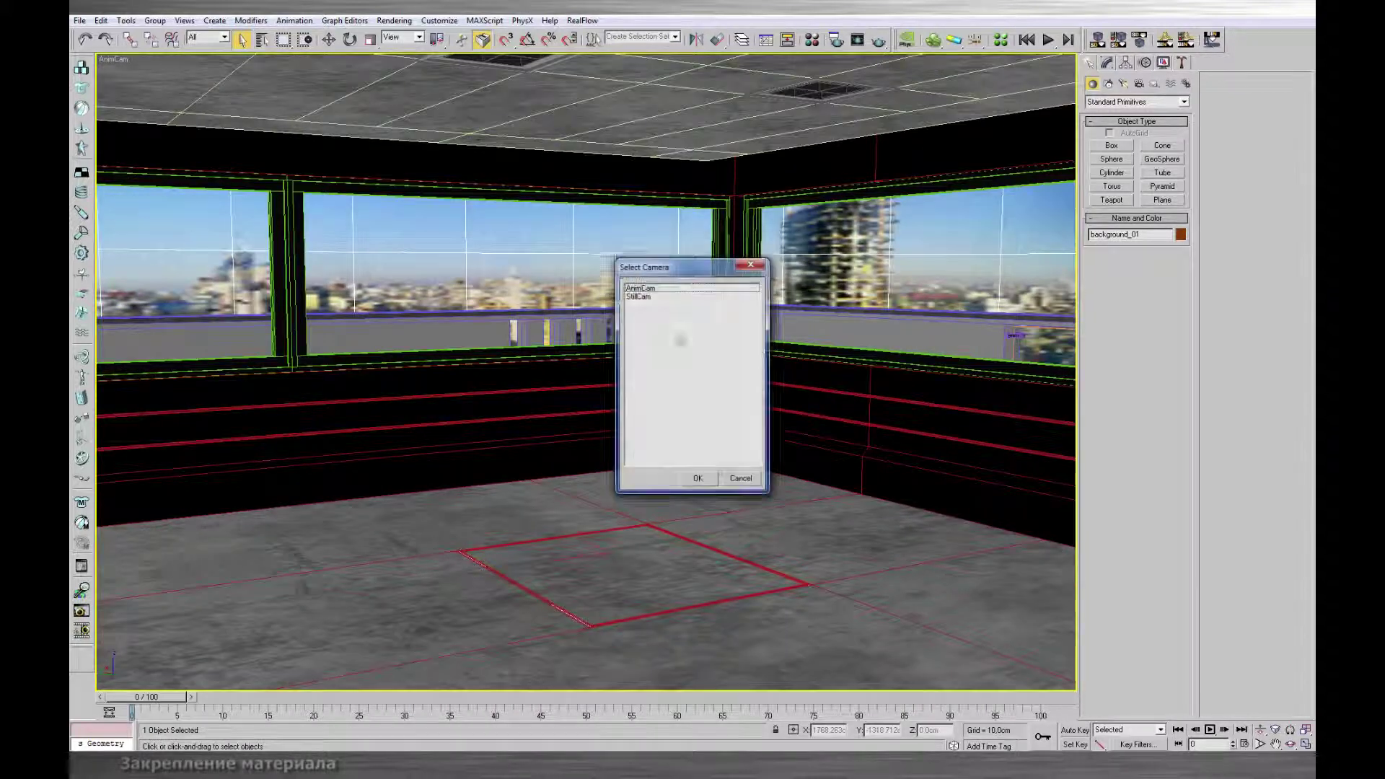
double_click(678, 297)
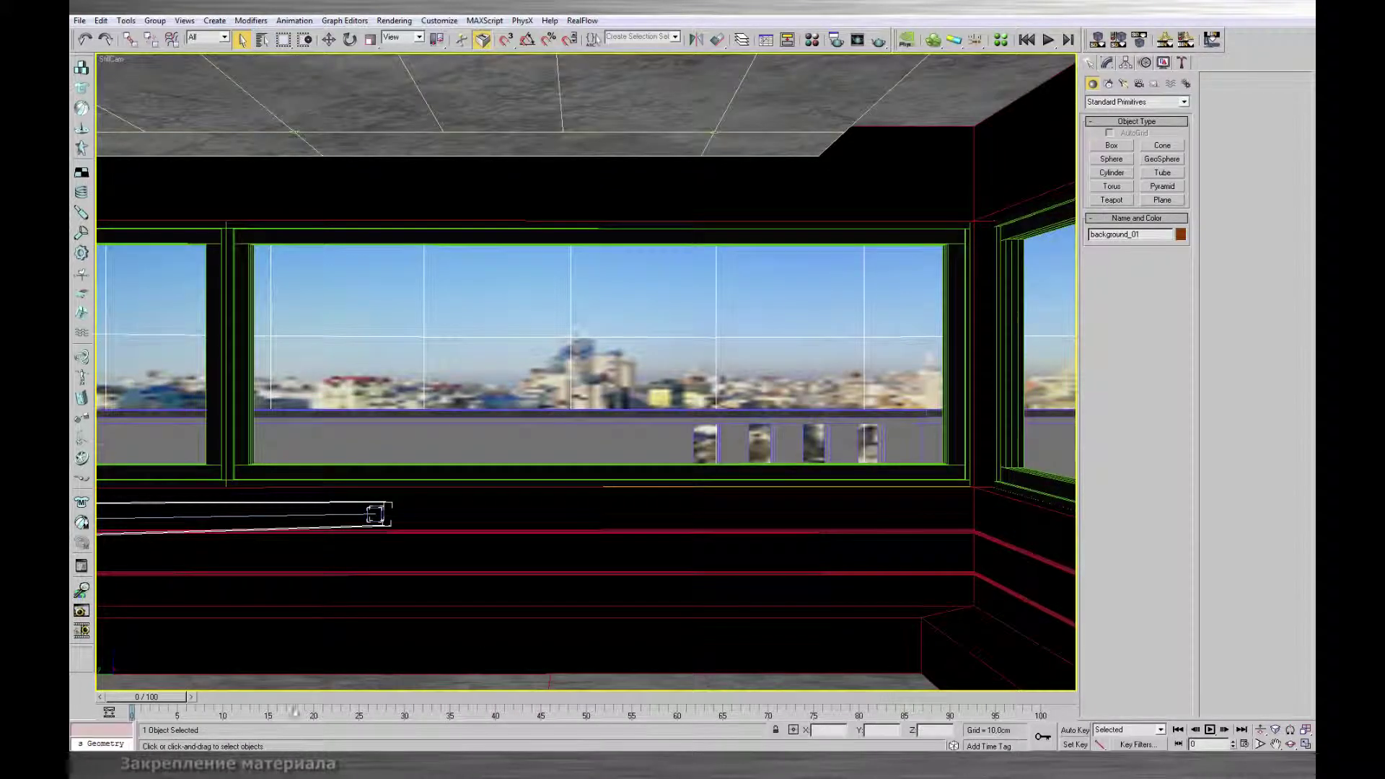
key(q)
key(p)
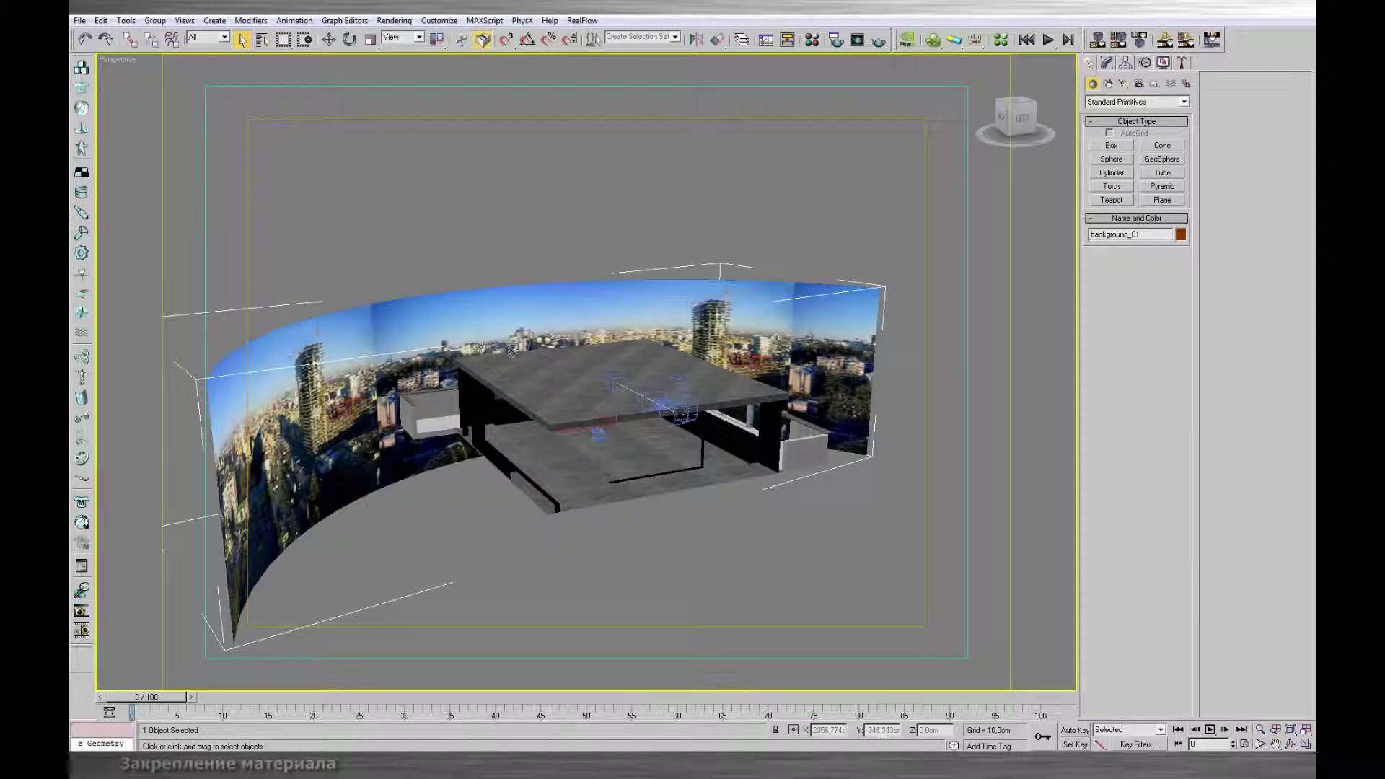
Examine from several angles how the curved panorama backdrop is placed around the building
alt+middle_drag(593, 444, 623, 454)
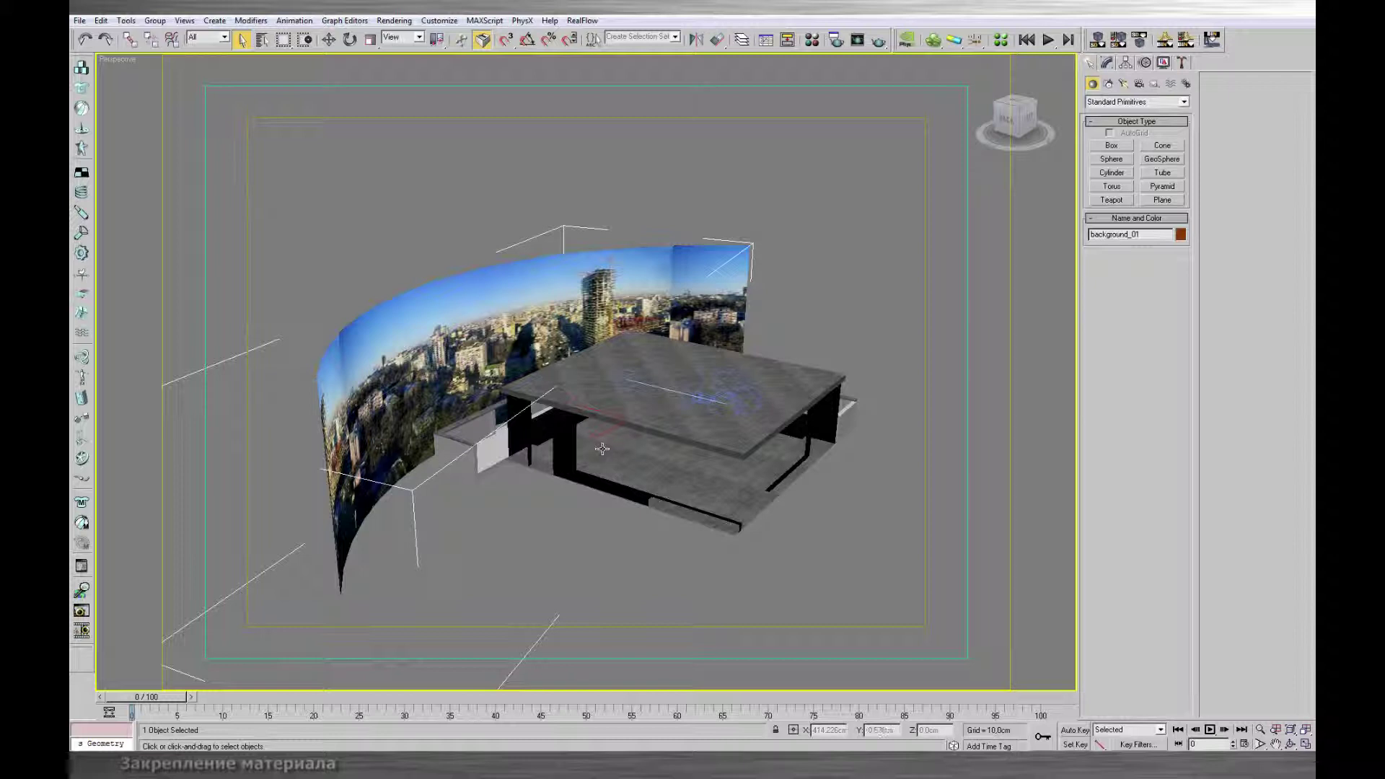
alt+middle_drag(588, 429, 631, 455)
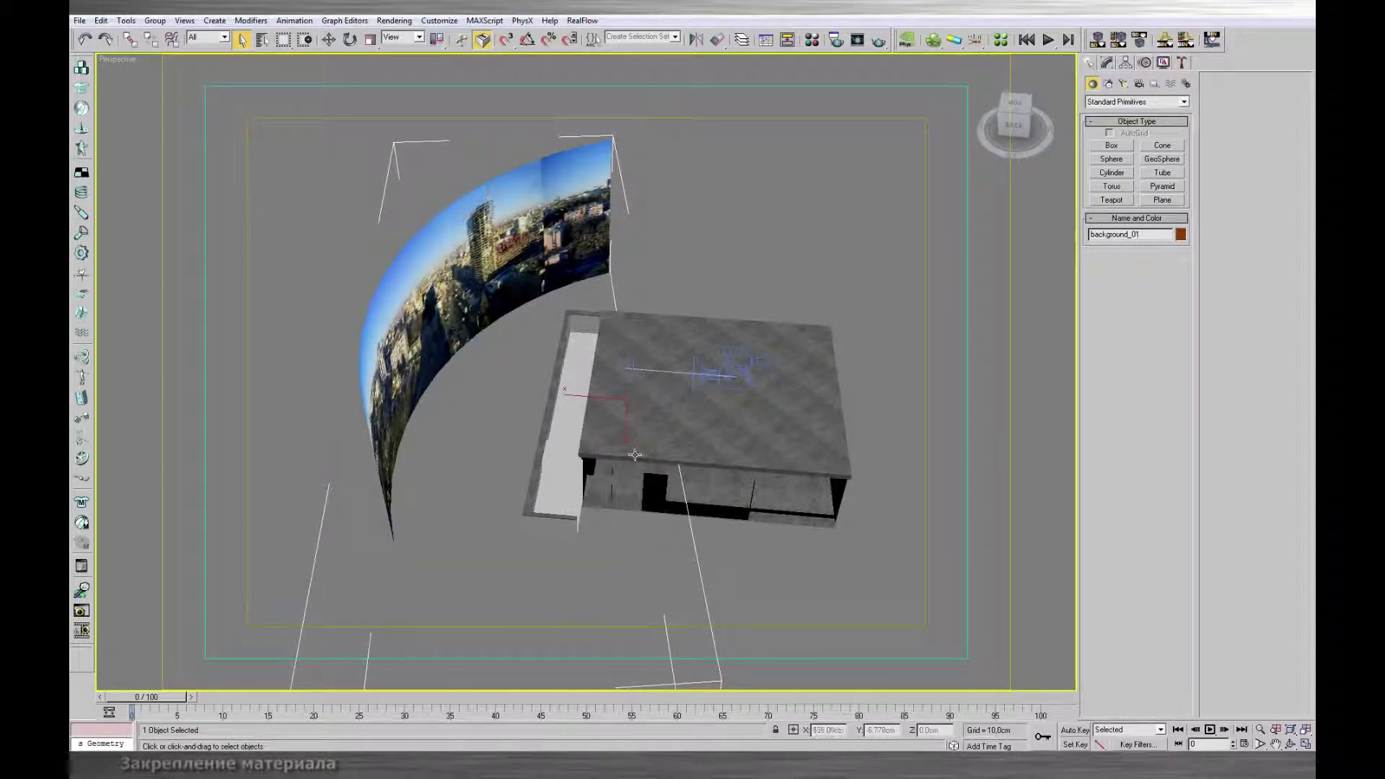
alt+middle_drag(646, 456, 623, 456)
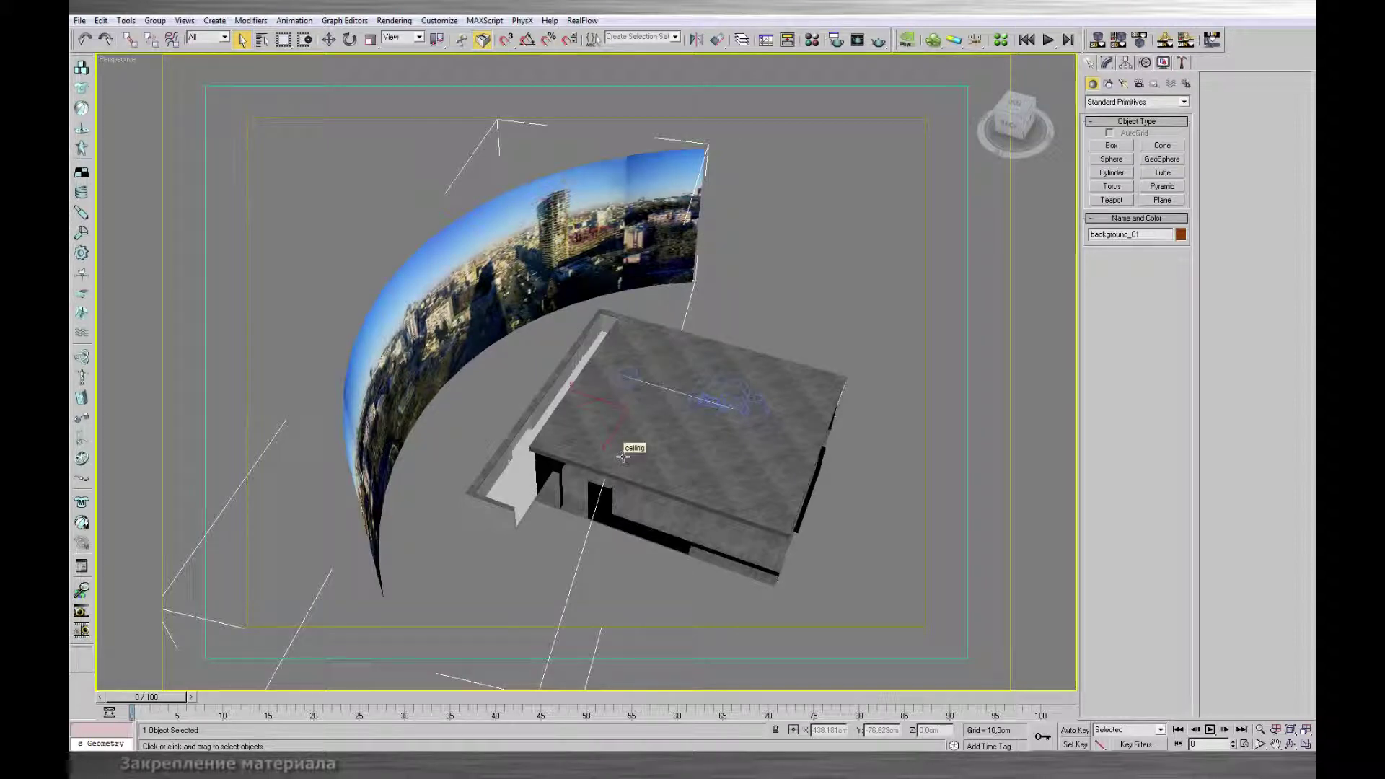
alt+middle_drag(644, 457, 623, 453)
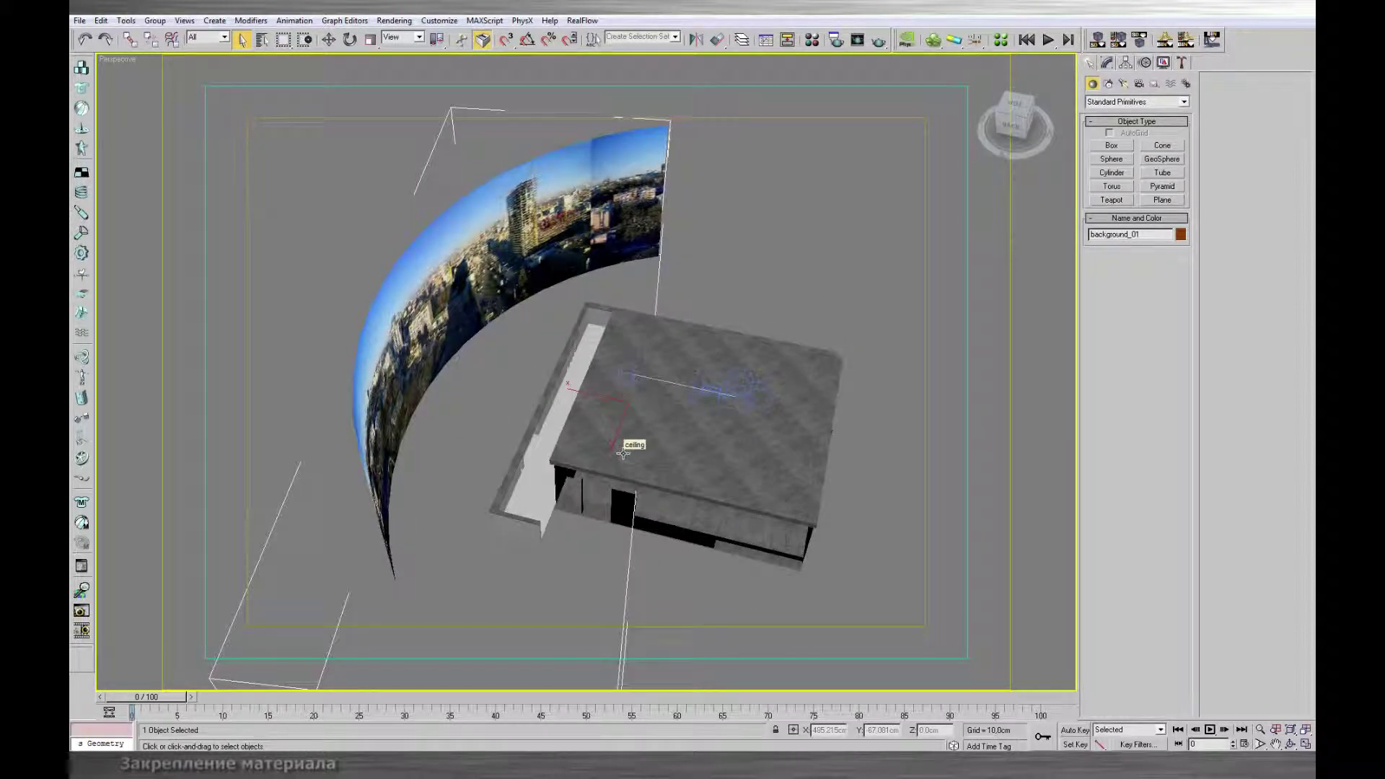
Assign a white VRayLightMtl named floor123 with multiplier 2.0 to the curved panorama backdrop
alt+middle_drag(623, 453, 608, 440)
key(m)
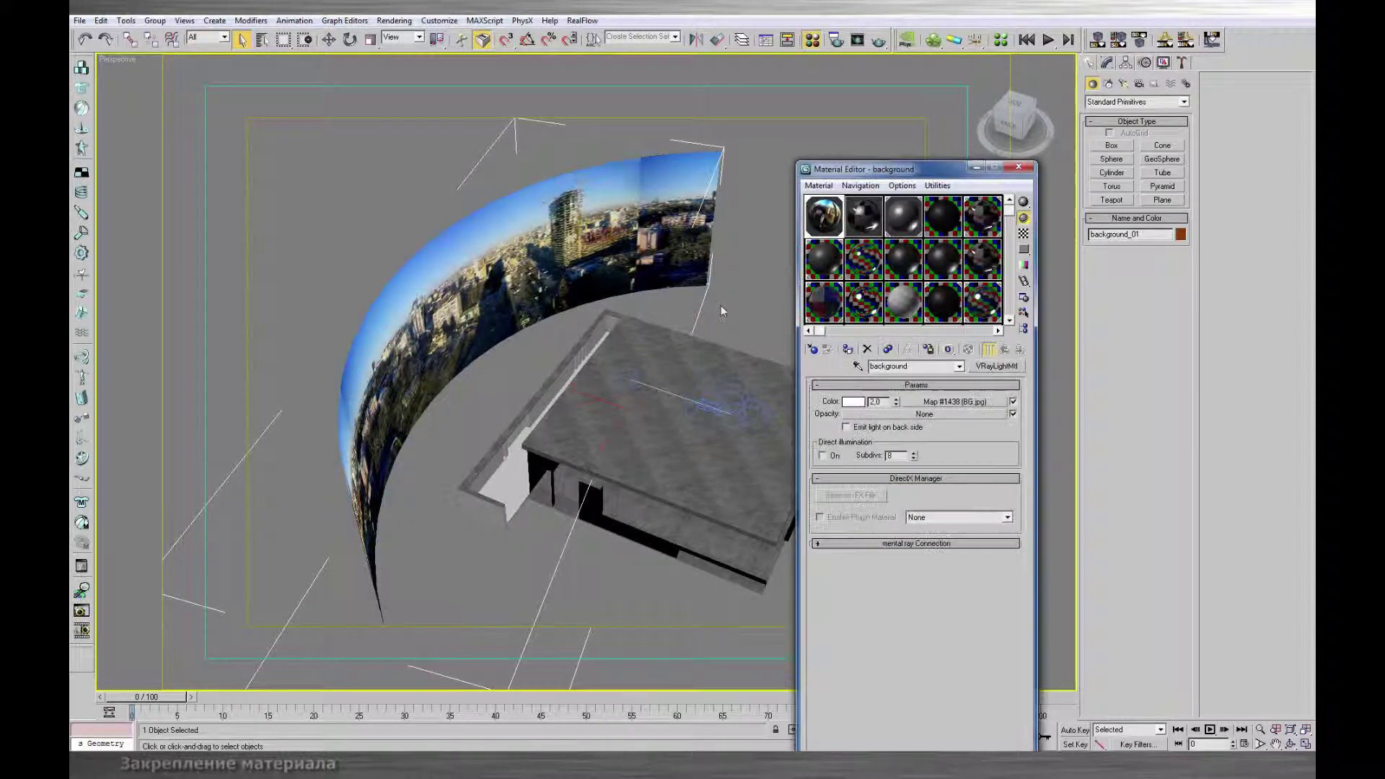
click(959, 367)
click(995, 366)
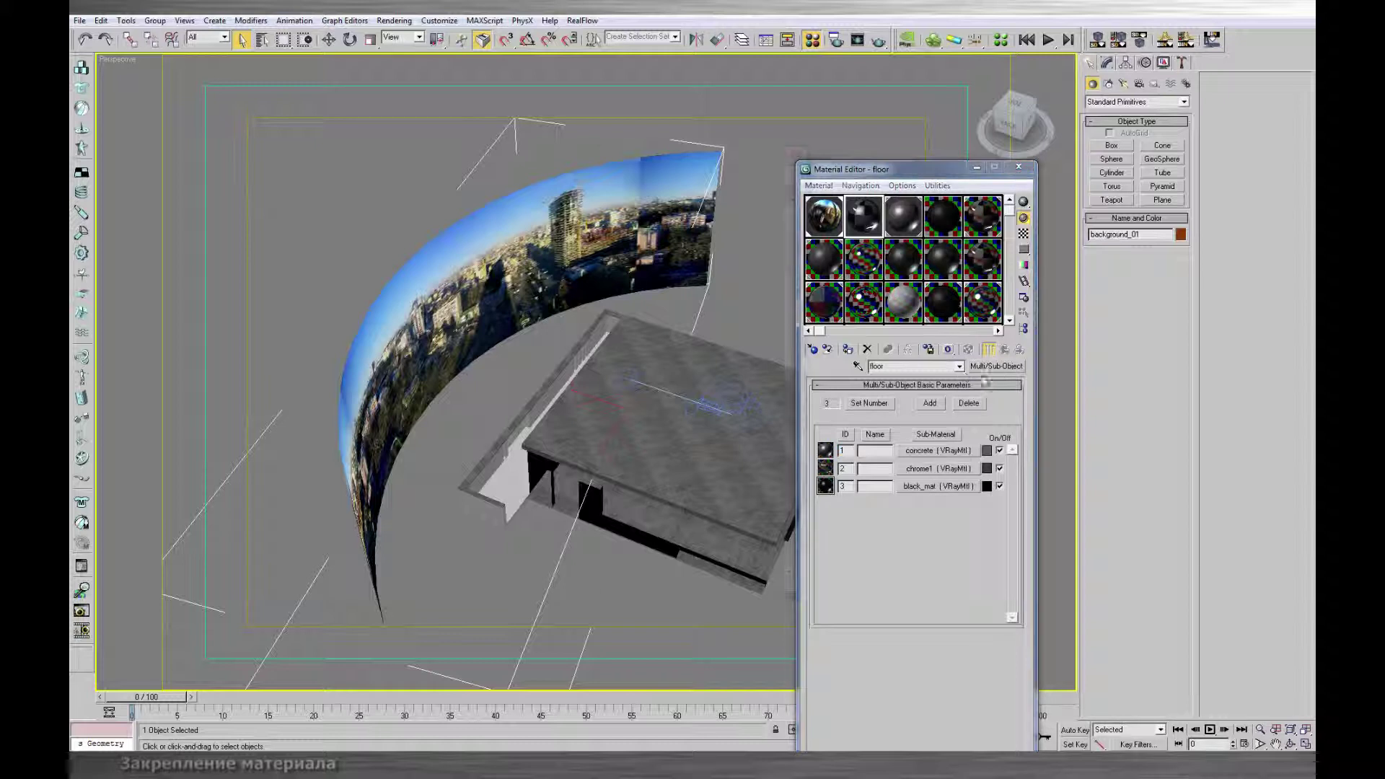
double_click(706, 405)
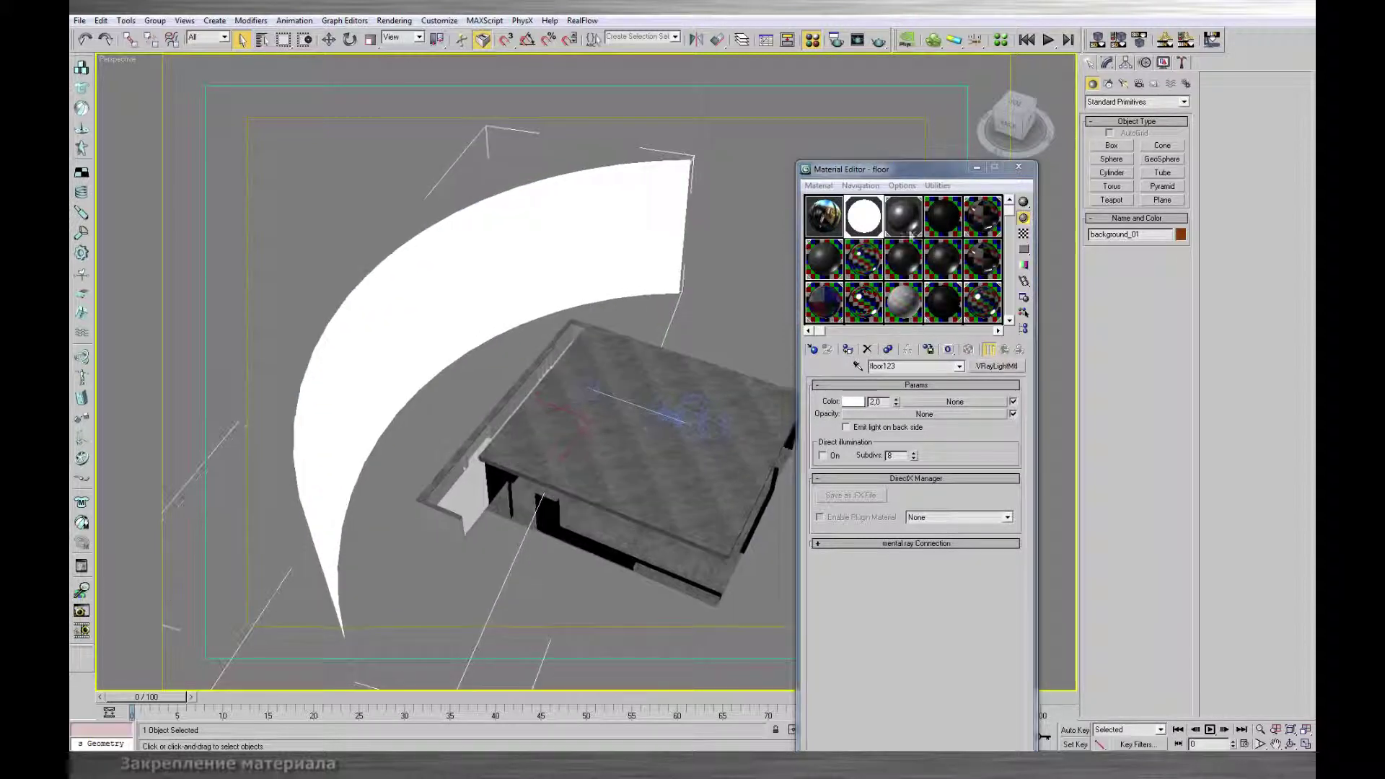
Replace the floor material in the third sample slot with a new VRayMtl and make its diffuse color pure black
click(903, 216)
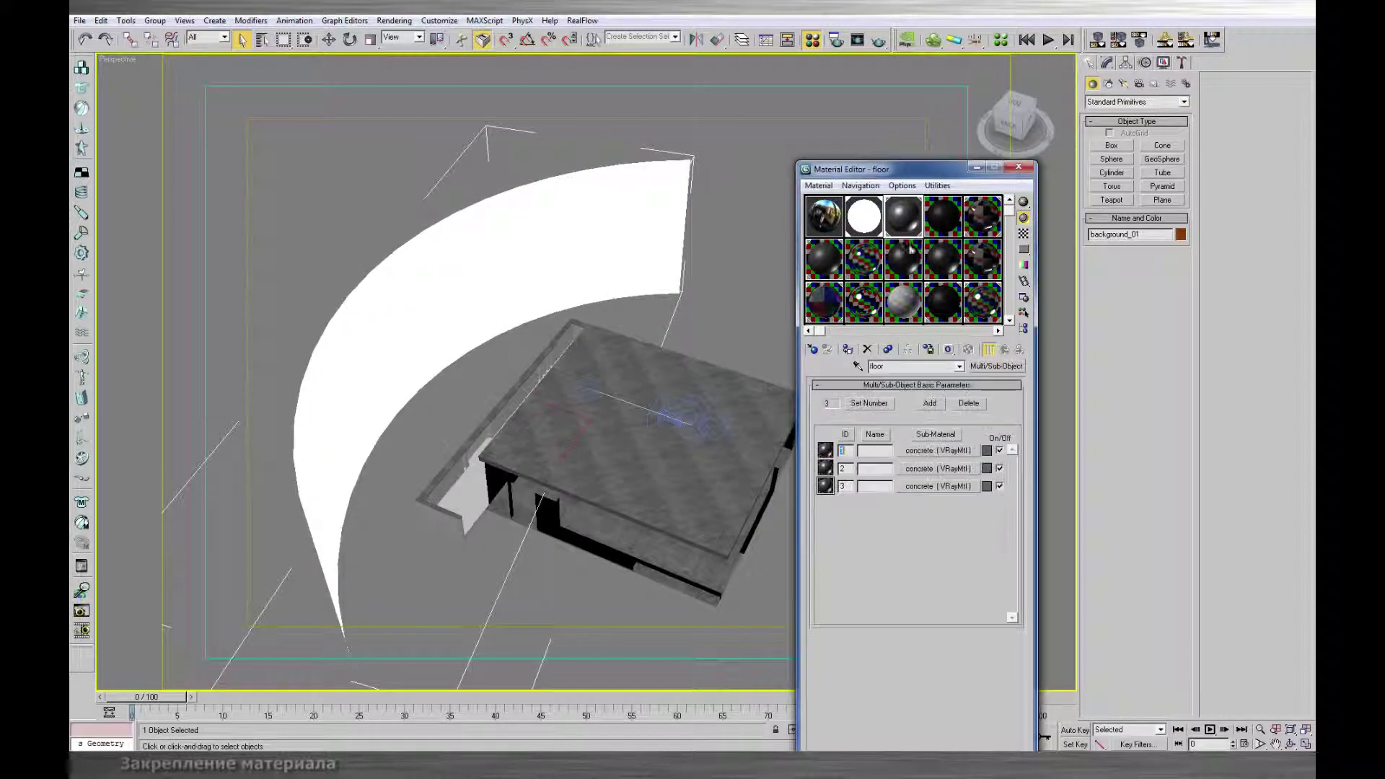
click(812, 349)
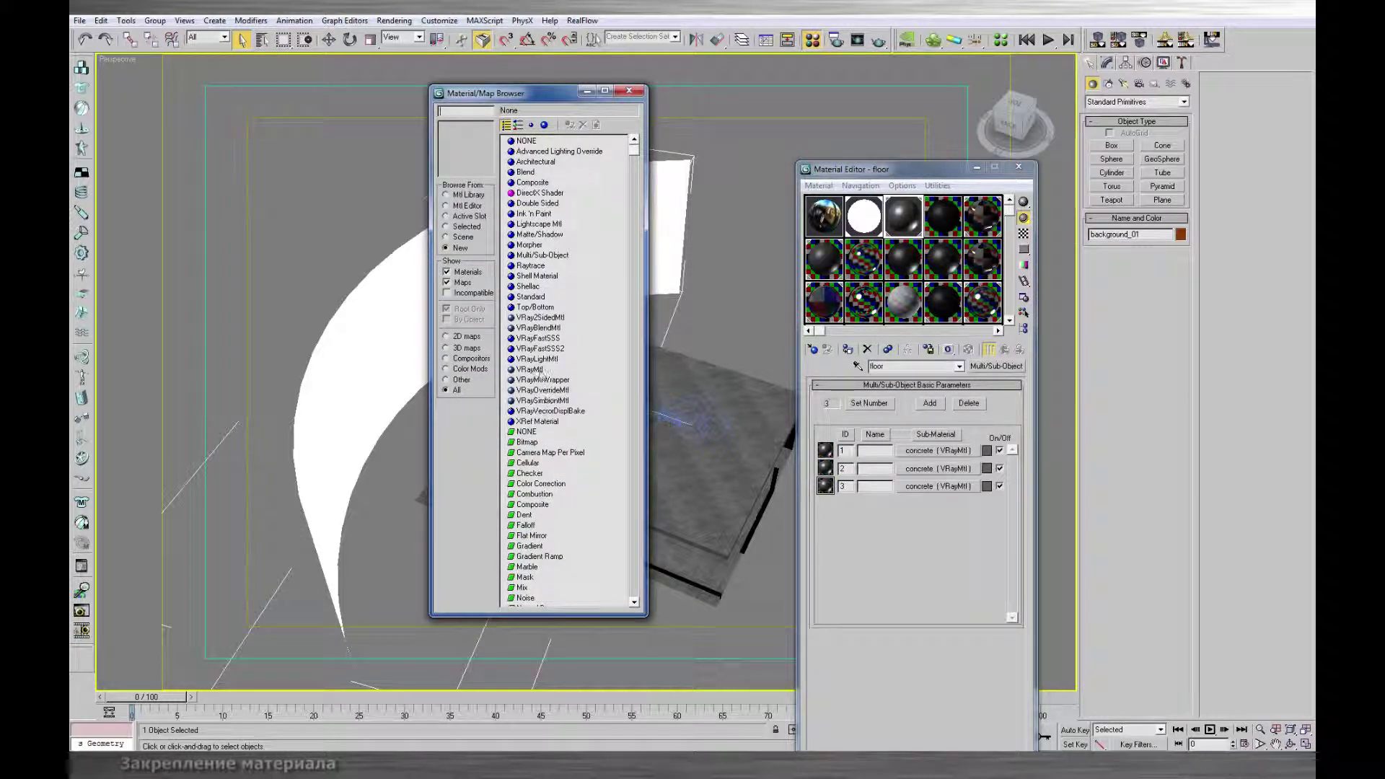
double_click(533, 370)
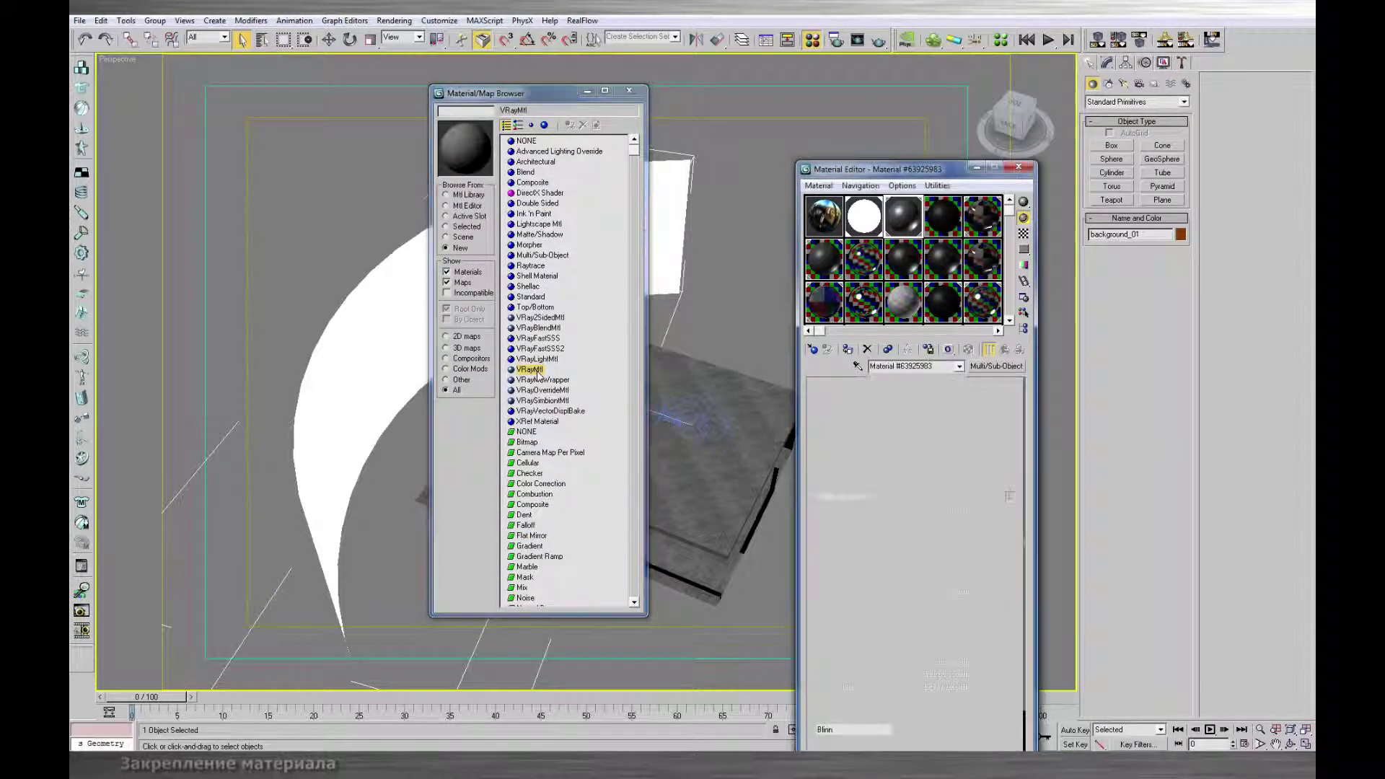
click(887, 453)
drag(328, 116, 328, 180)
click(546, 191)
click(628, 90)
Restrict selection to geometry, select all the building's geometry without the backdrop, and assign the black VRayMtl to it
alt+middle_drag(635, 311, 641, 401)
click(207, 37)
click(205, 58)
drag(534, 289, 790, 631)
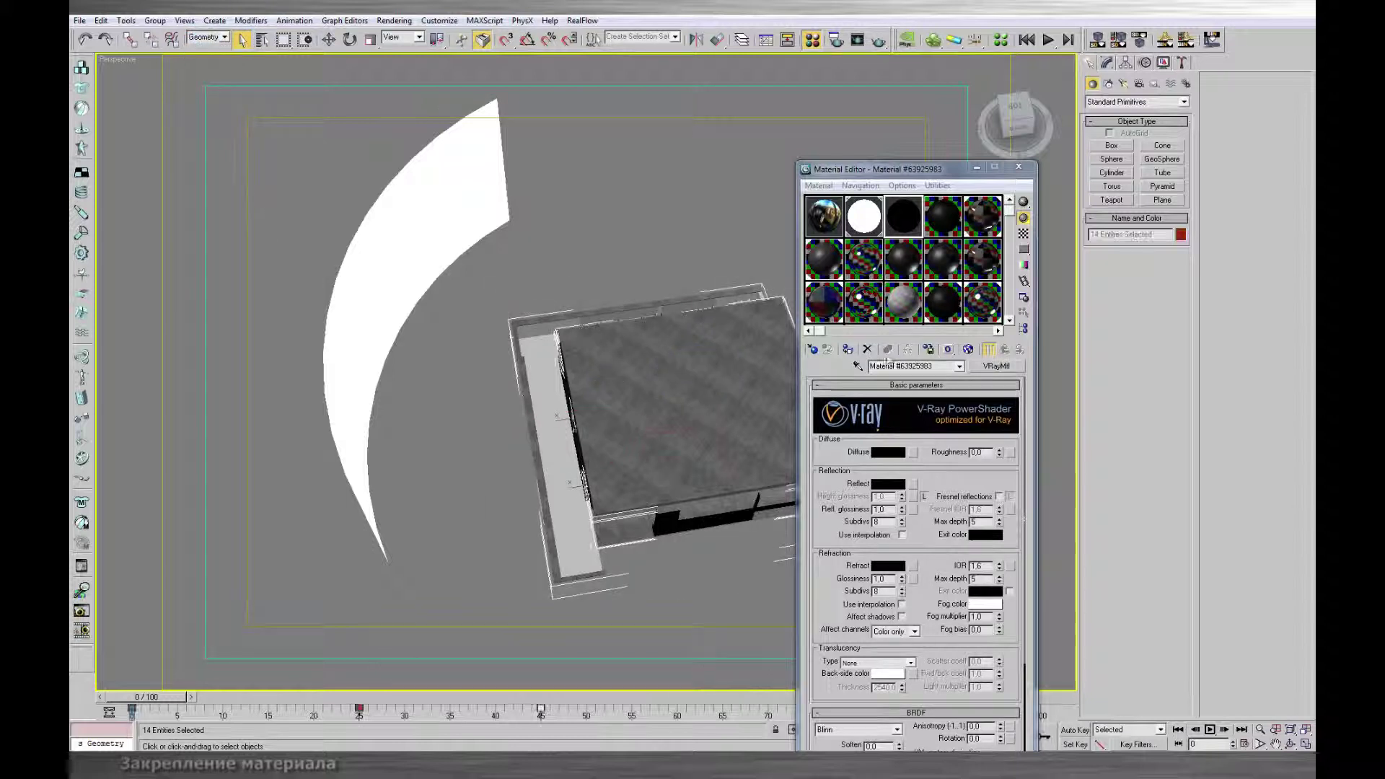
click(849, 350)
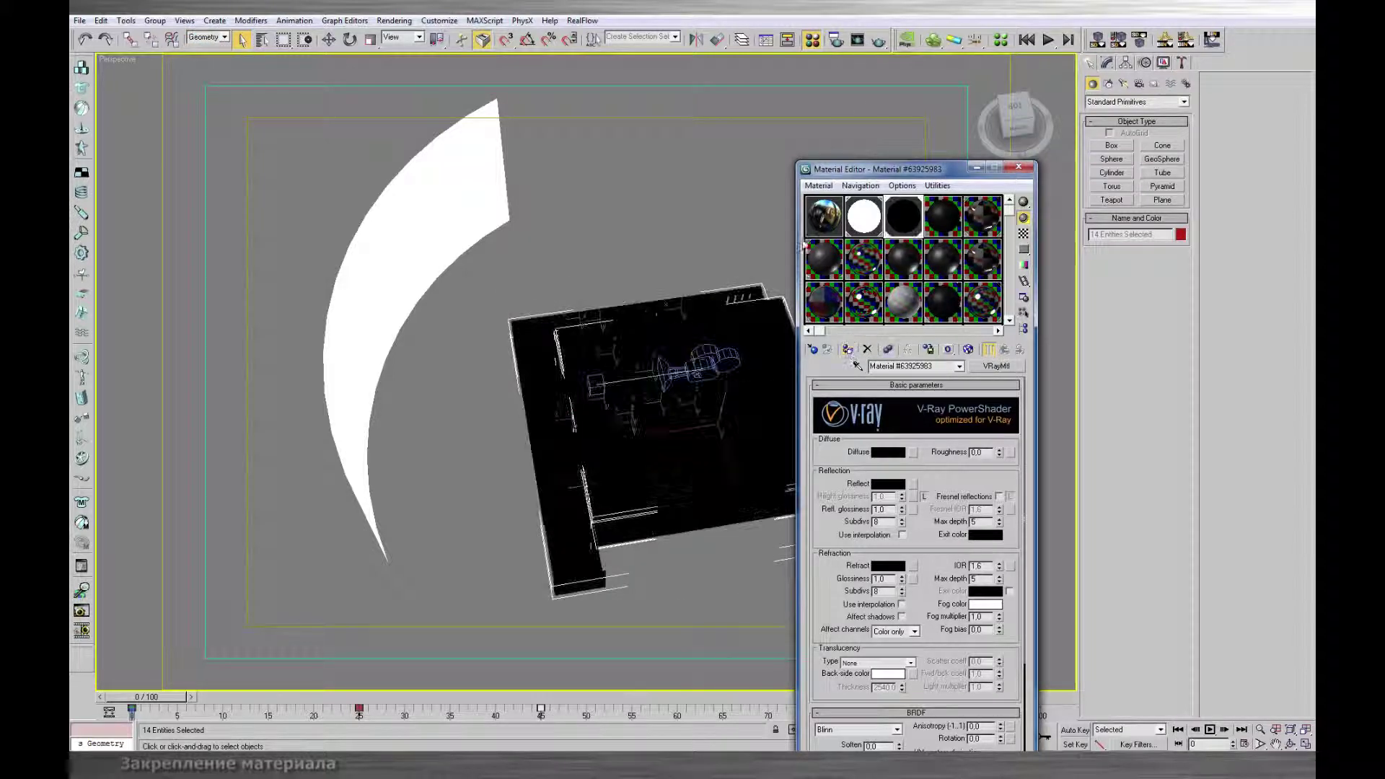
Turn off V-Ray indirect illumination and the GI environment (skylight) override in the render settings
click(835, 39)
click(713, 148)
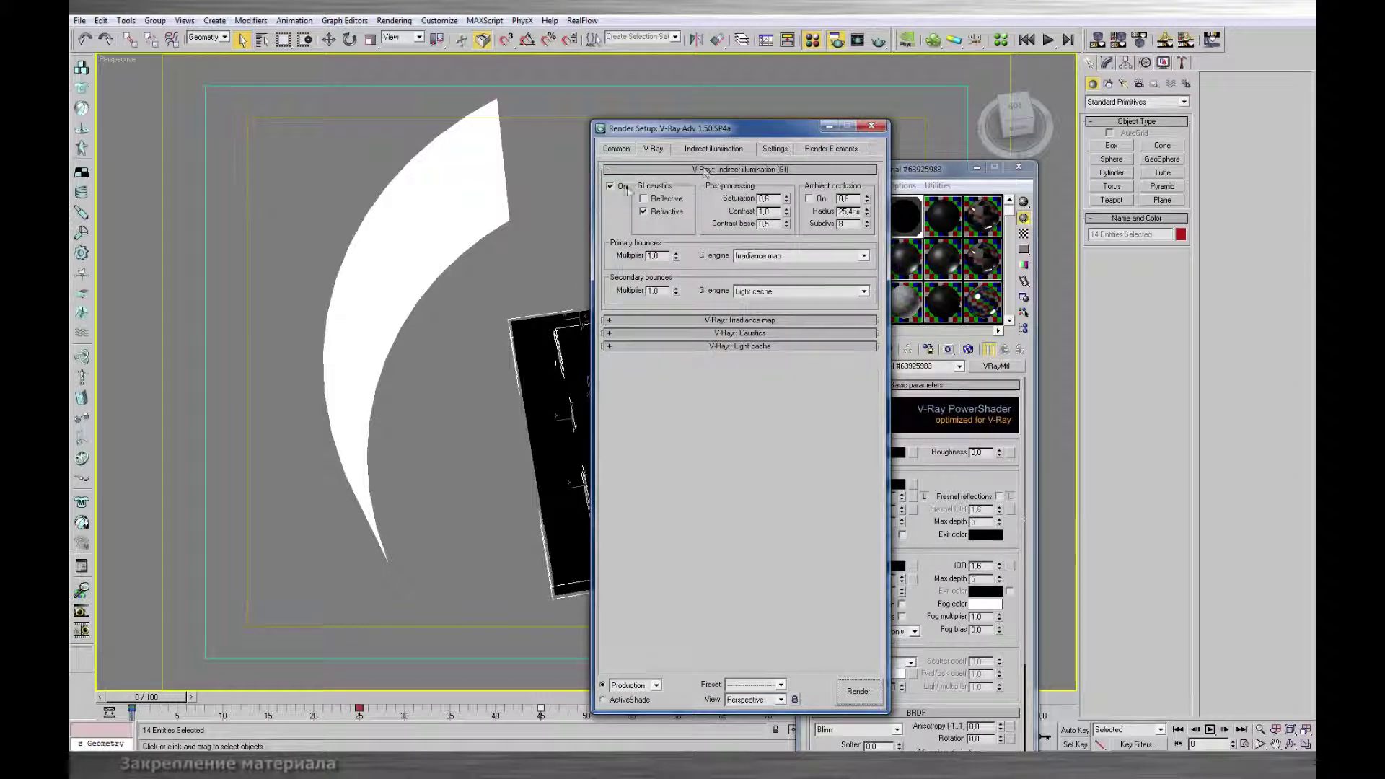
click(654, 150)
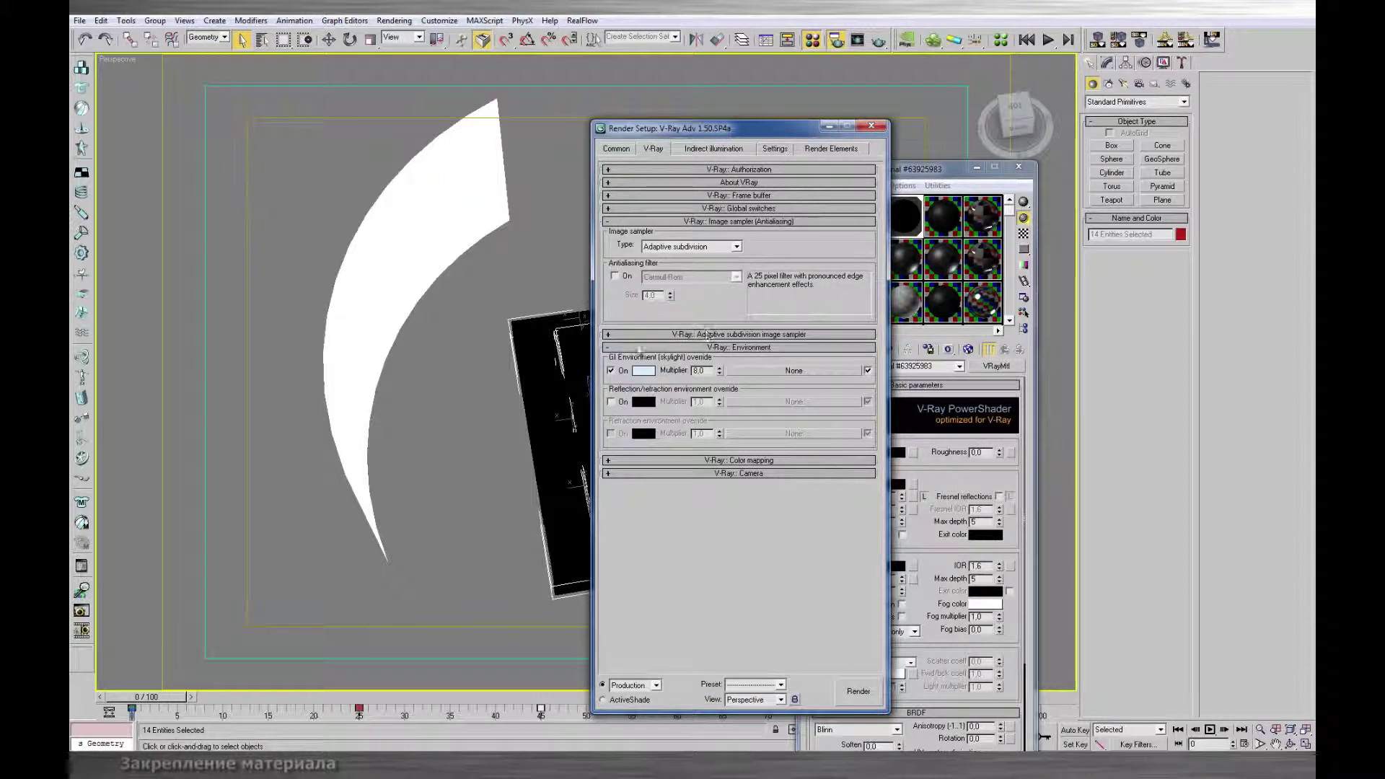
click(610, 371)
click(872, 128)
Look through AnimCam, close the Material Editor and render the black-and-white window matte
key(c)
double_click(700, 289)
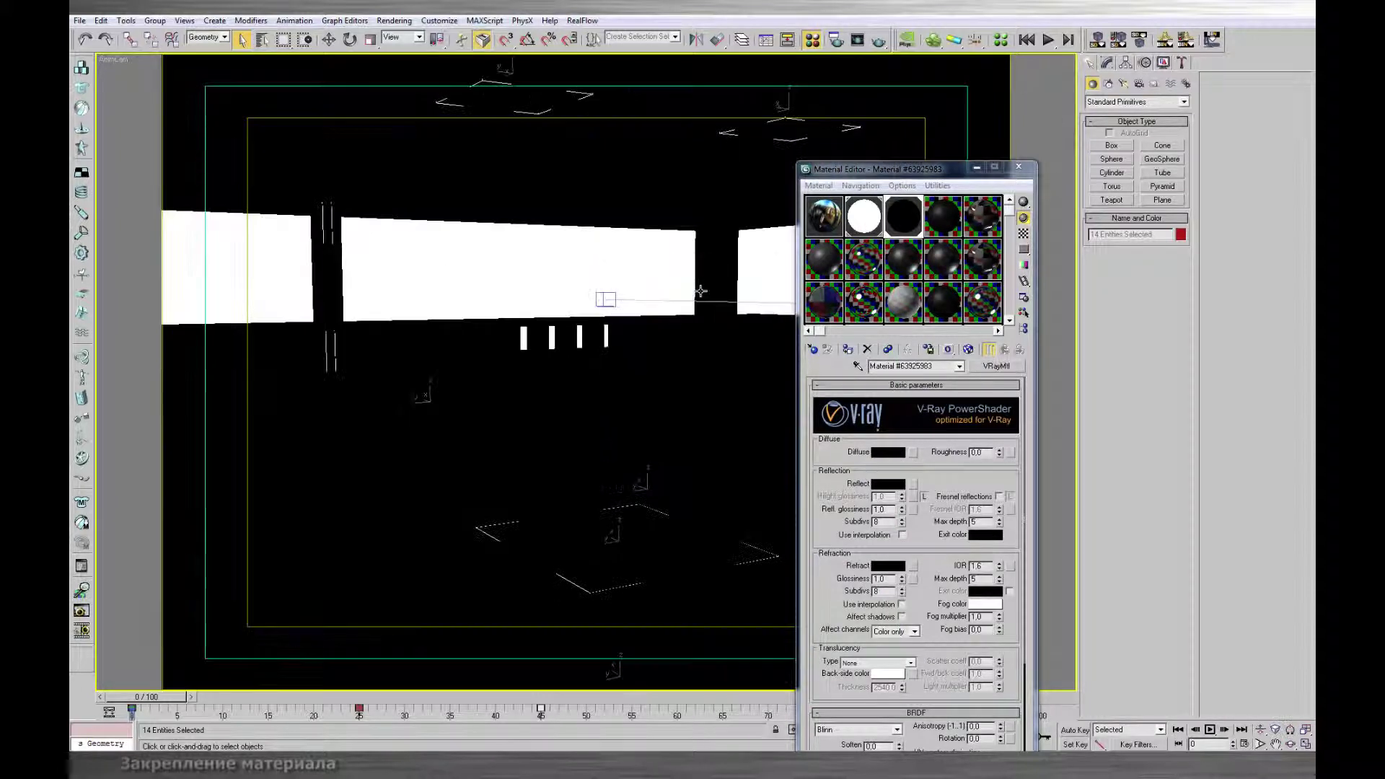
key(m)
key(F10)
click(872, 125)
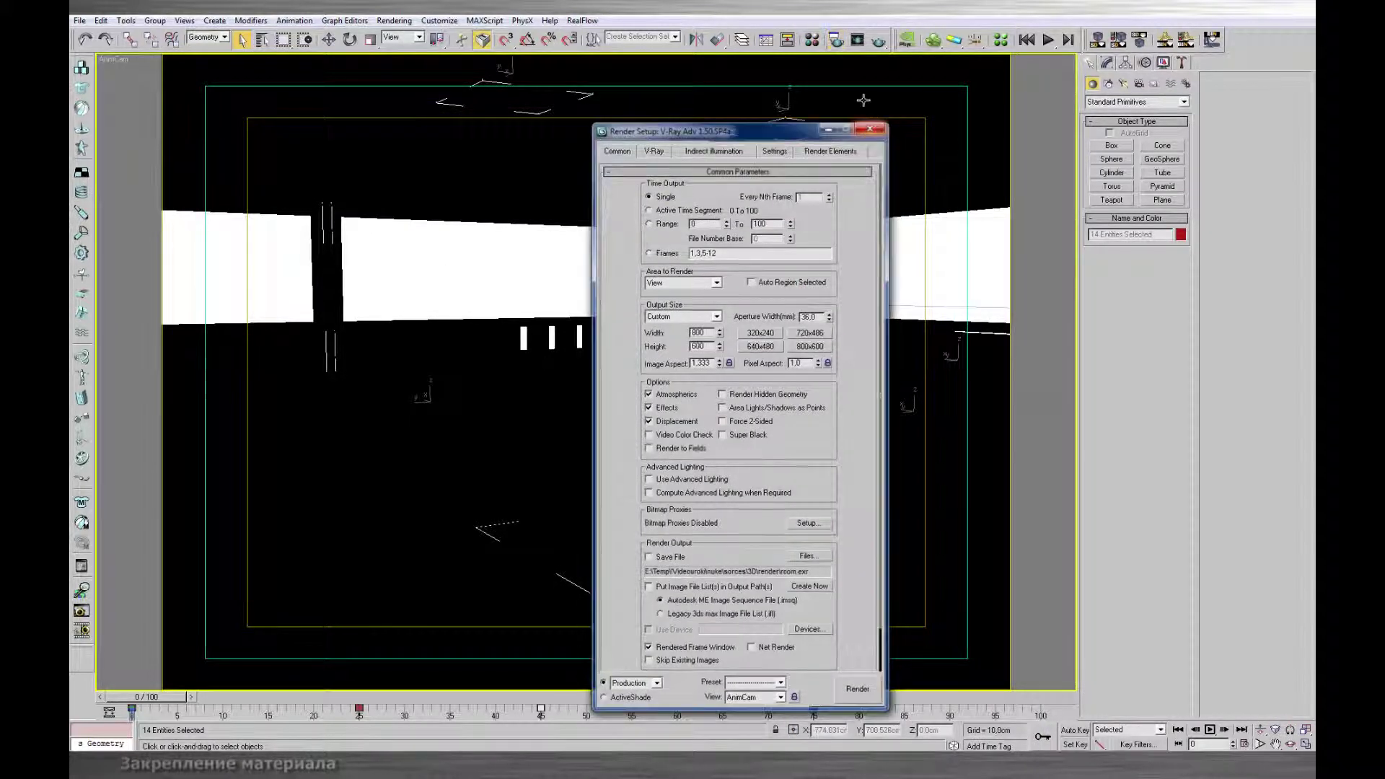
click(877, 40)
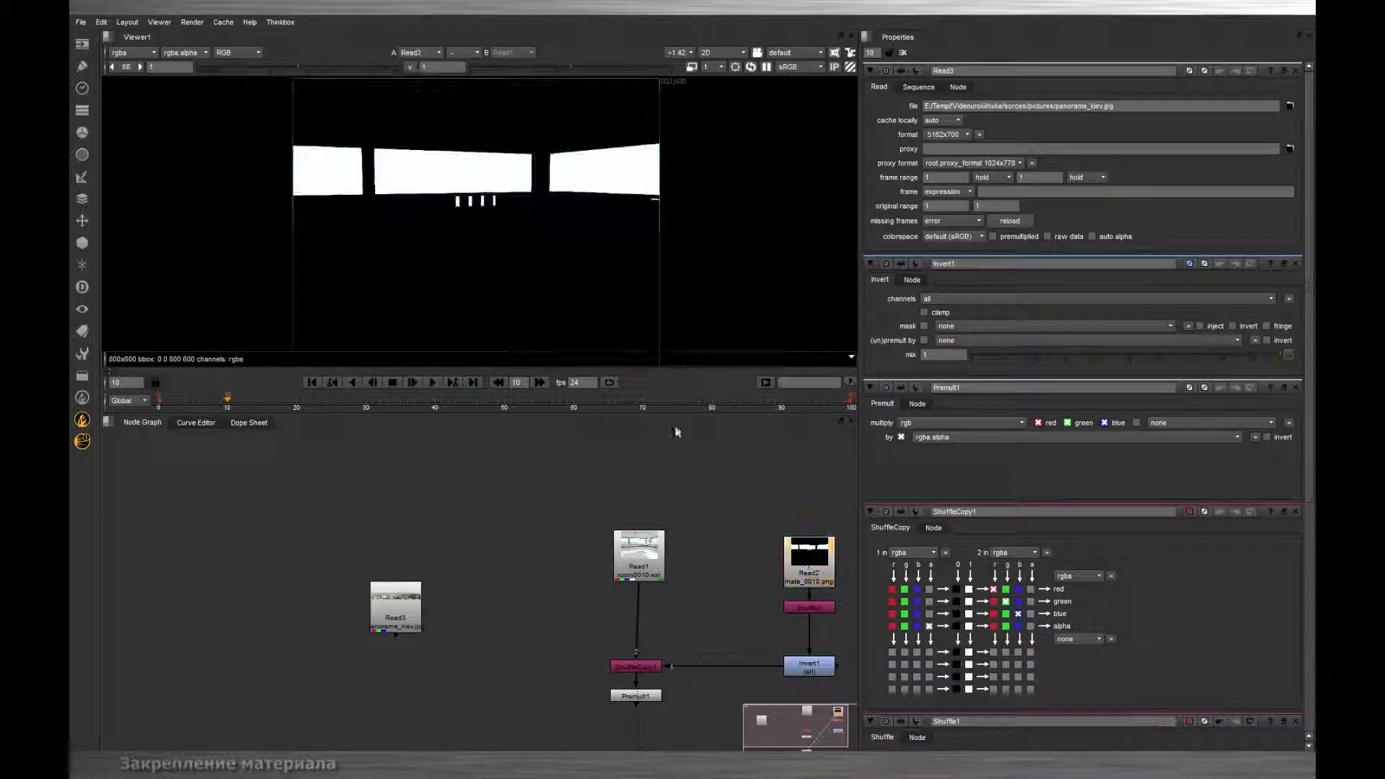
In Nuke, view the output of the Premult1 node, and return to 3ds Max to close the rendered matte
click(638, 694)
key(1)
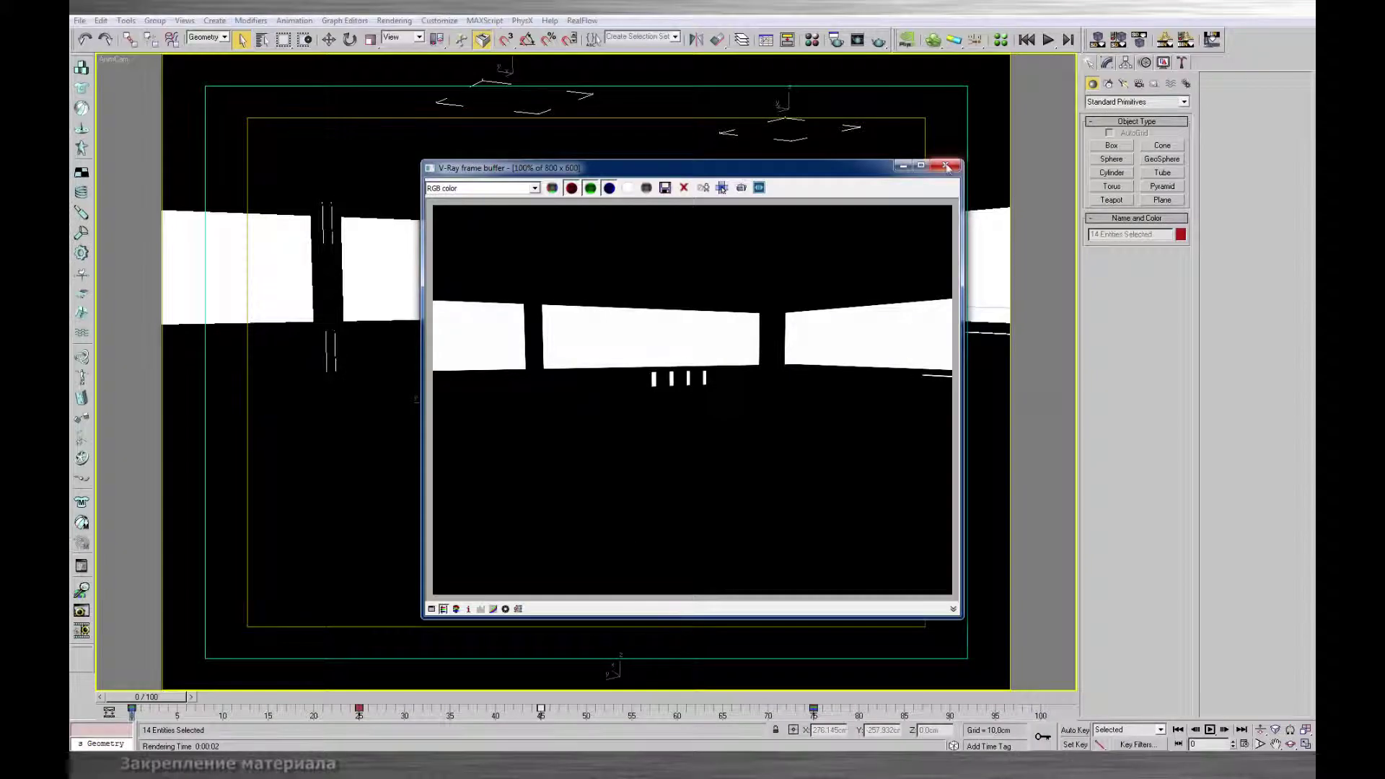
click(946, 167)
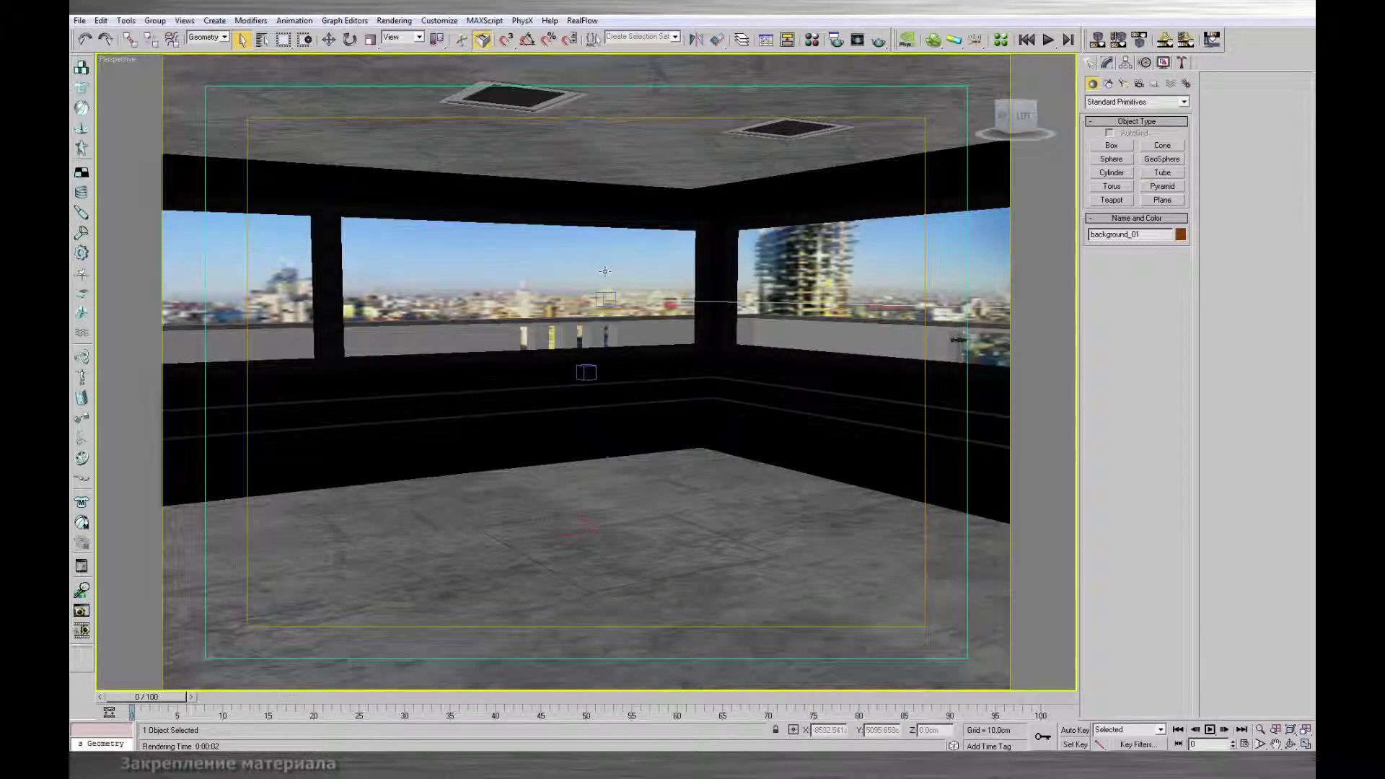
View the scene from outside the building and add a VRayBackground render element in the render settings
key(z)
alt+middle_drag(604, 272, 541, 321)
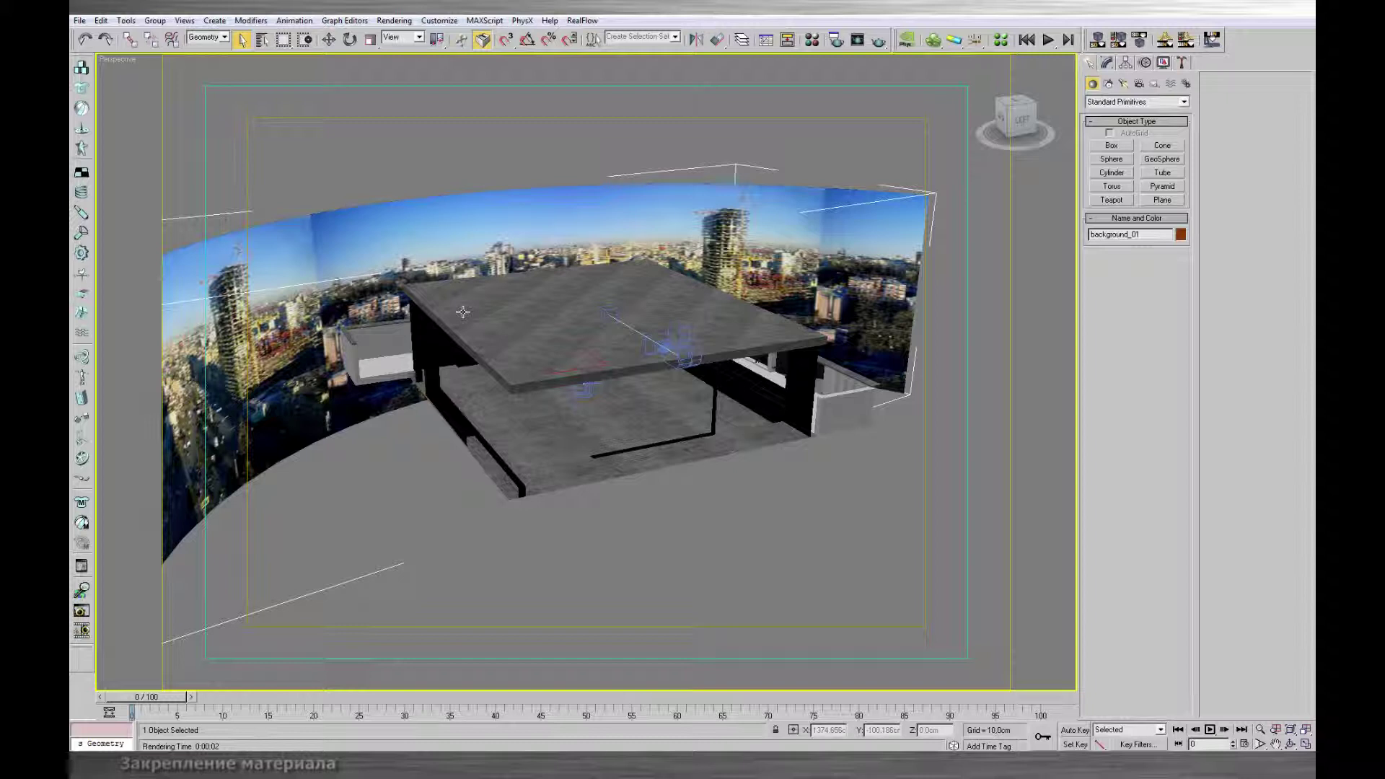
click(835, 40)
click(831, 148)
click(676, 199)
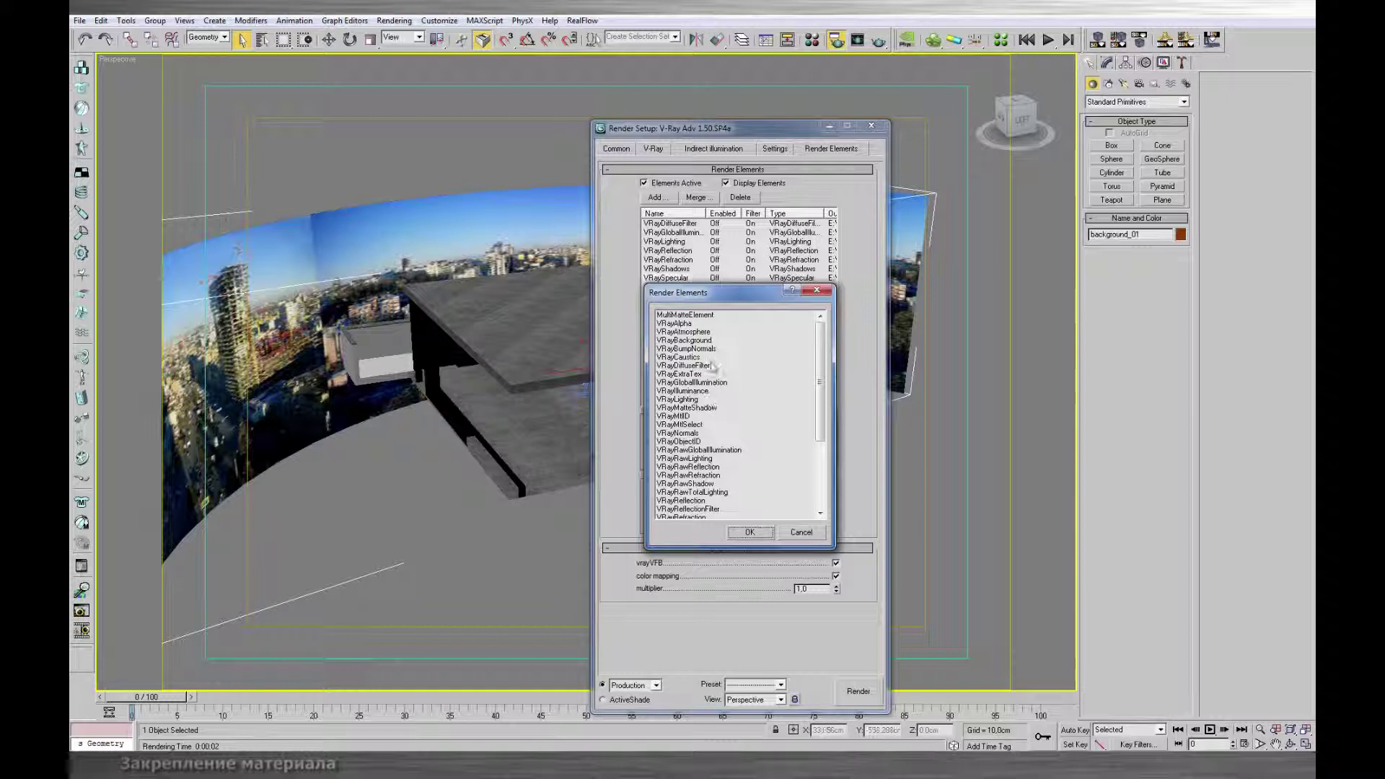
click(713, 341)
double_click(710, 340)
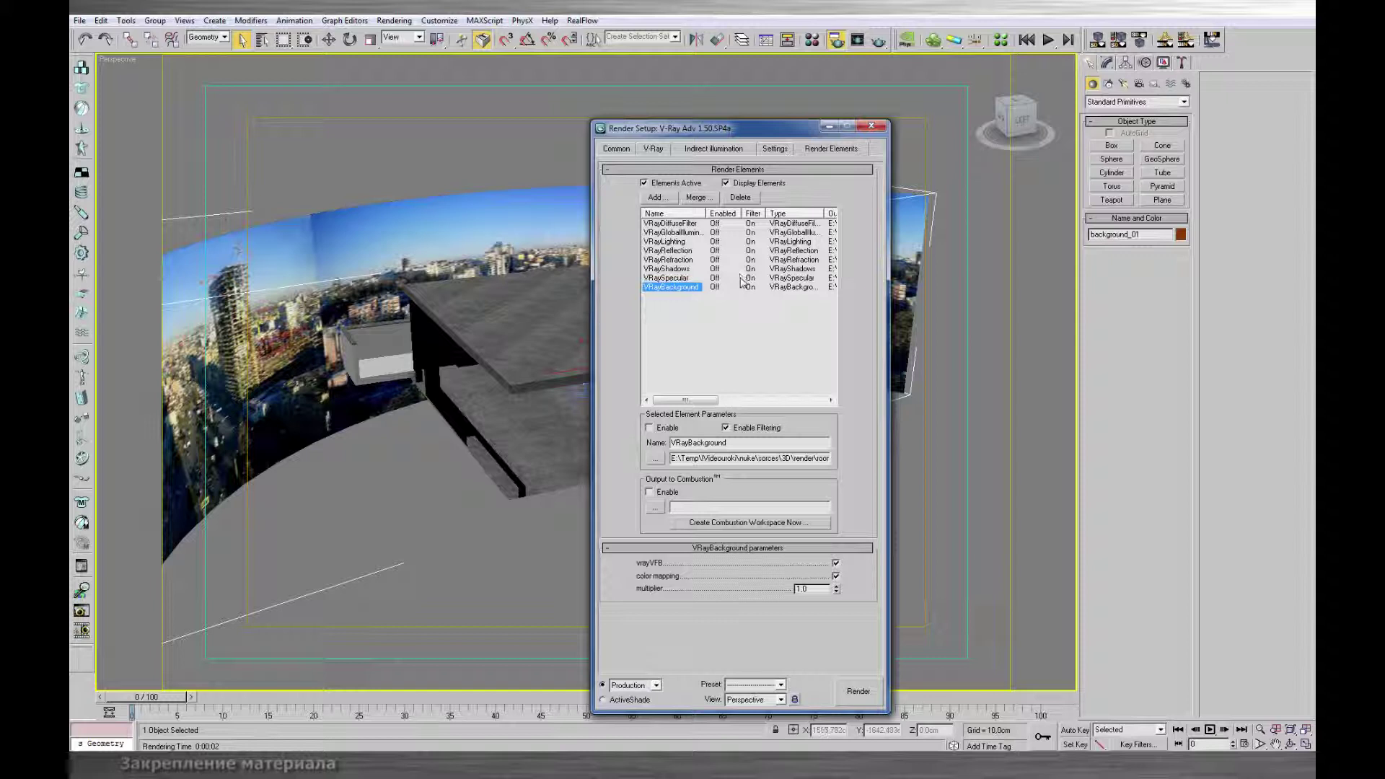
click(871, 127)
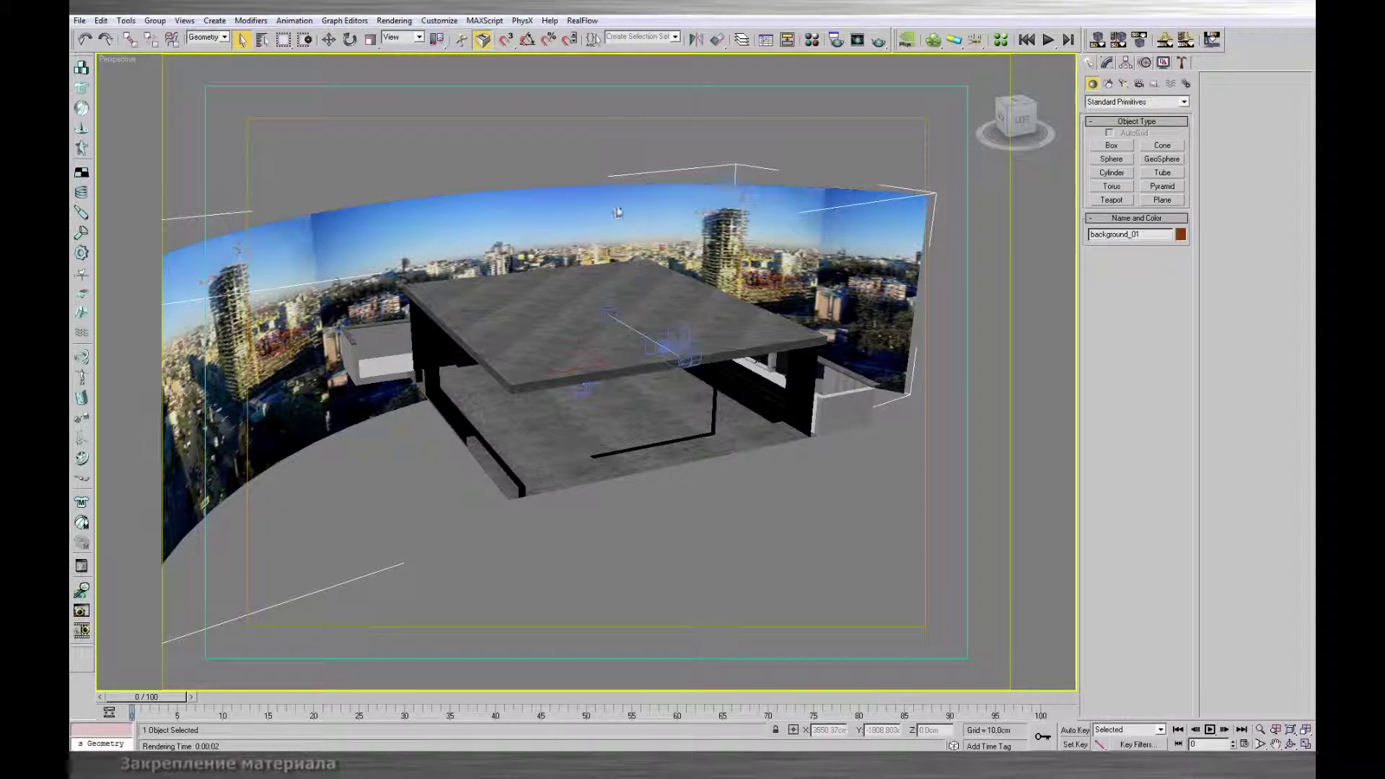
Hide the panorama backdrop and copy the background material's BG.jpg map into the third sample slot of the Material Editor
key(Delete)
key(m)
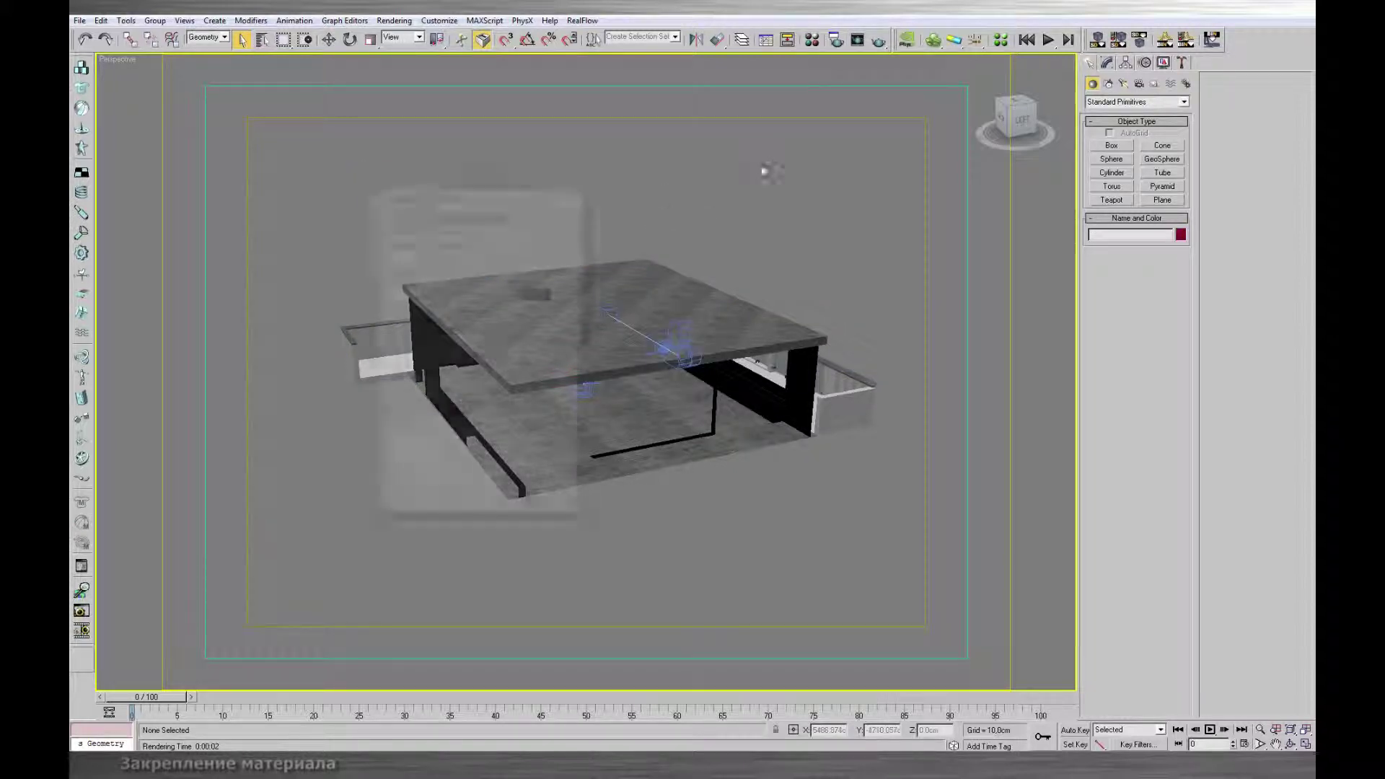
key(m)
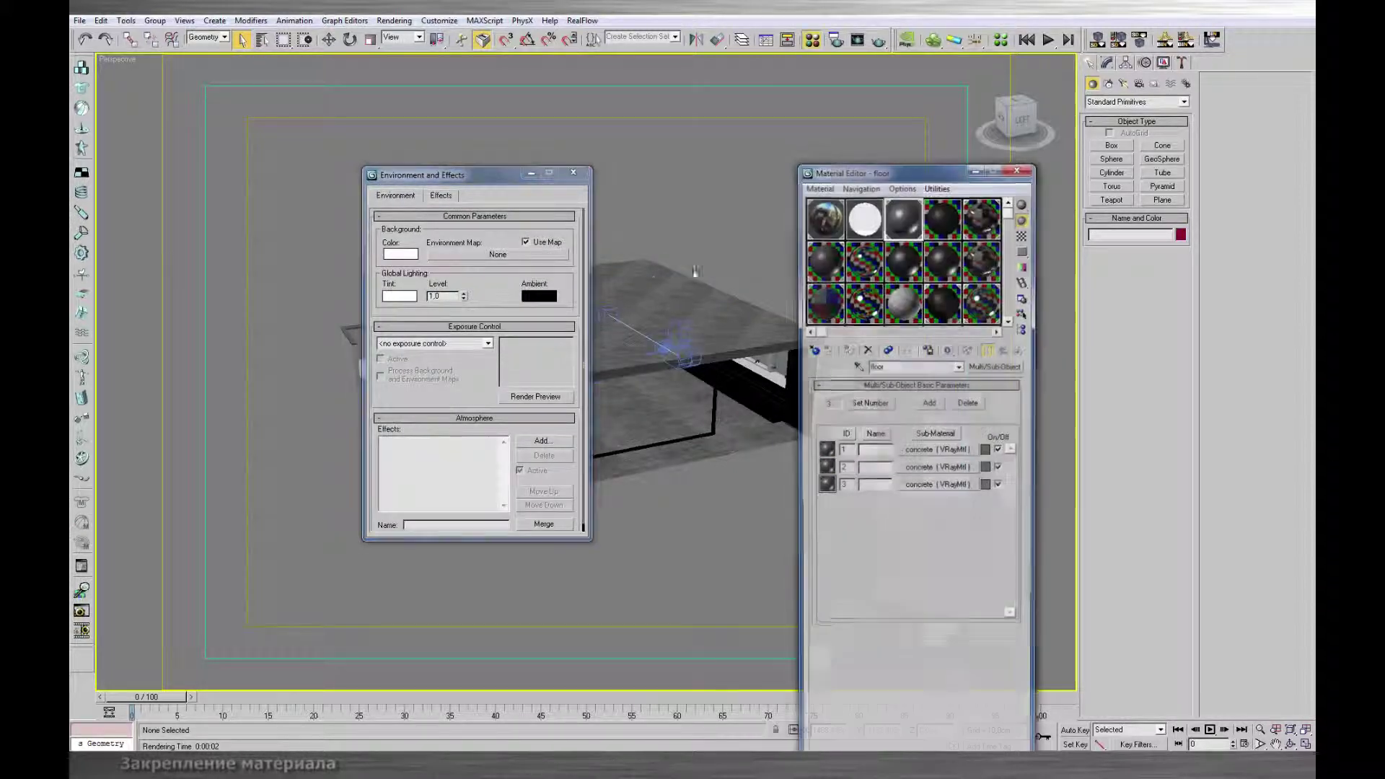
click(825, 216)
drag(936, 408, 931, 414)
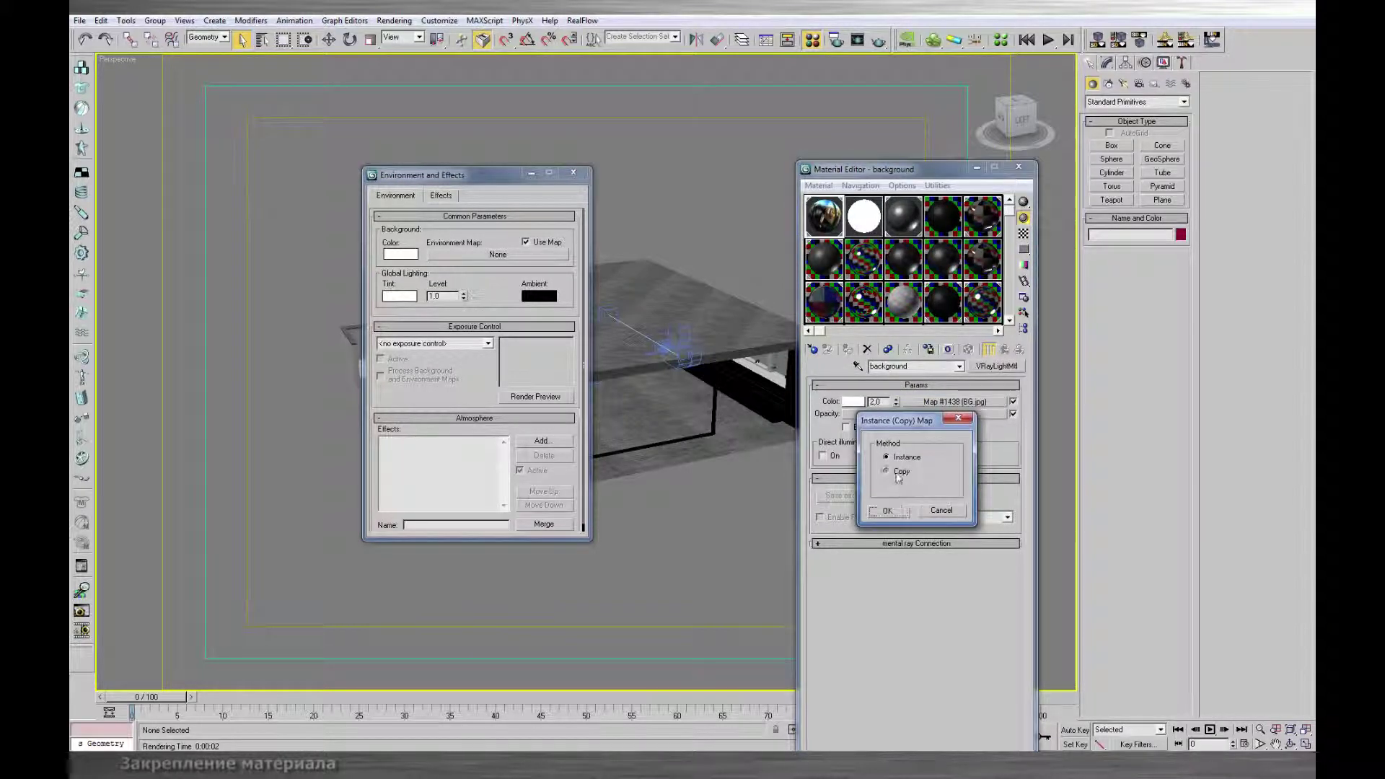
key(Return)
Assign the third slot's bitmap as an instance to the Environment Map, and close the environment settings and the Material Editor
drag(903, 216, 476, 254)
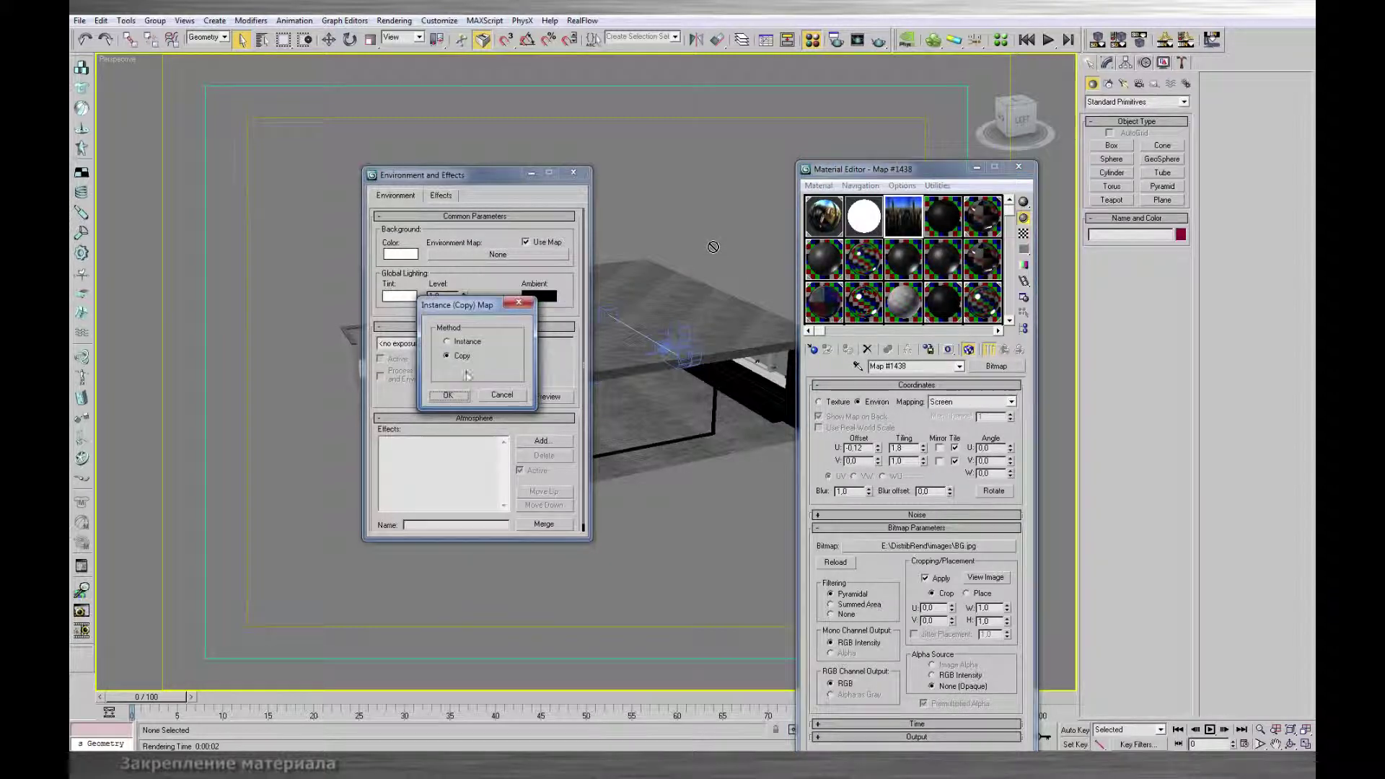
click(465, 343)
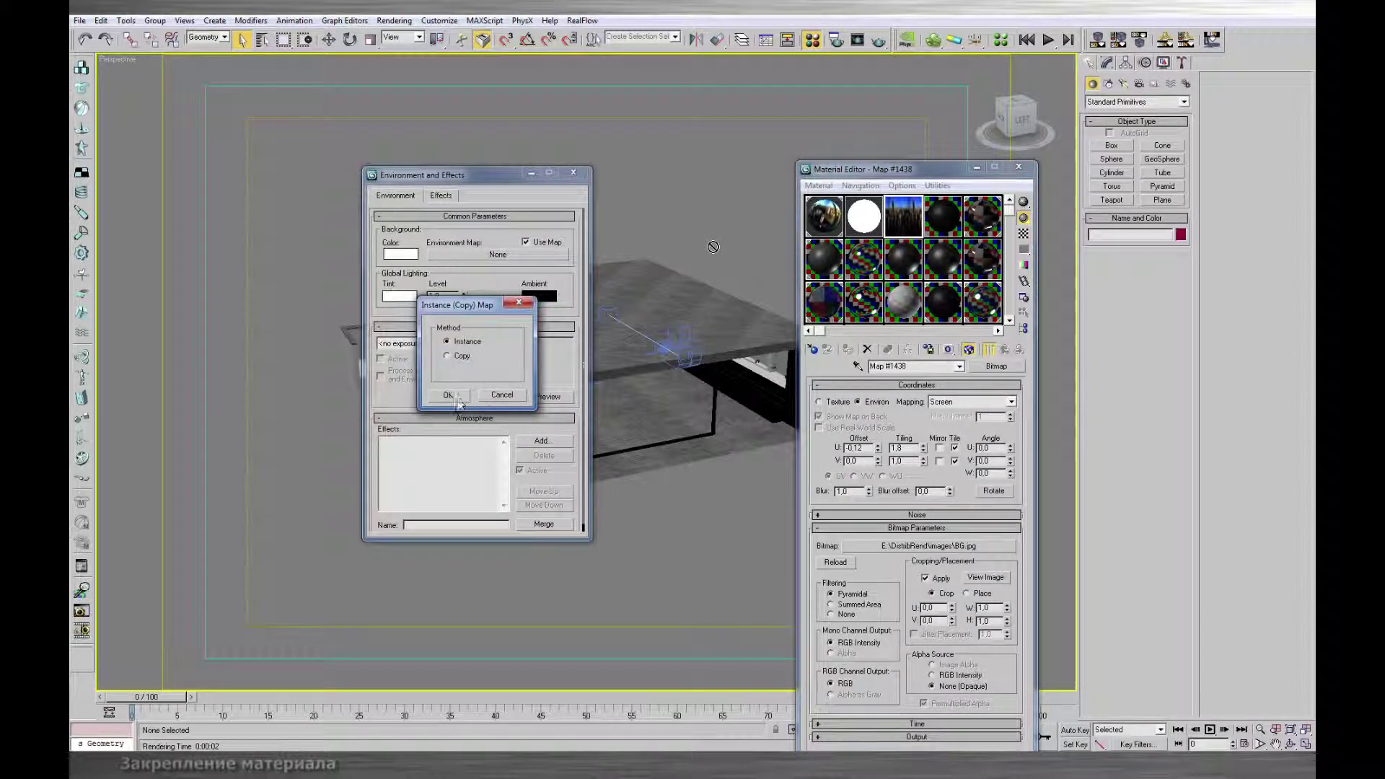
click(448, 395)
click(573, 173)
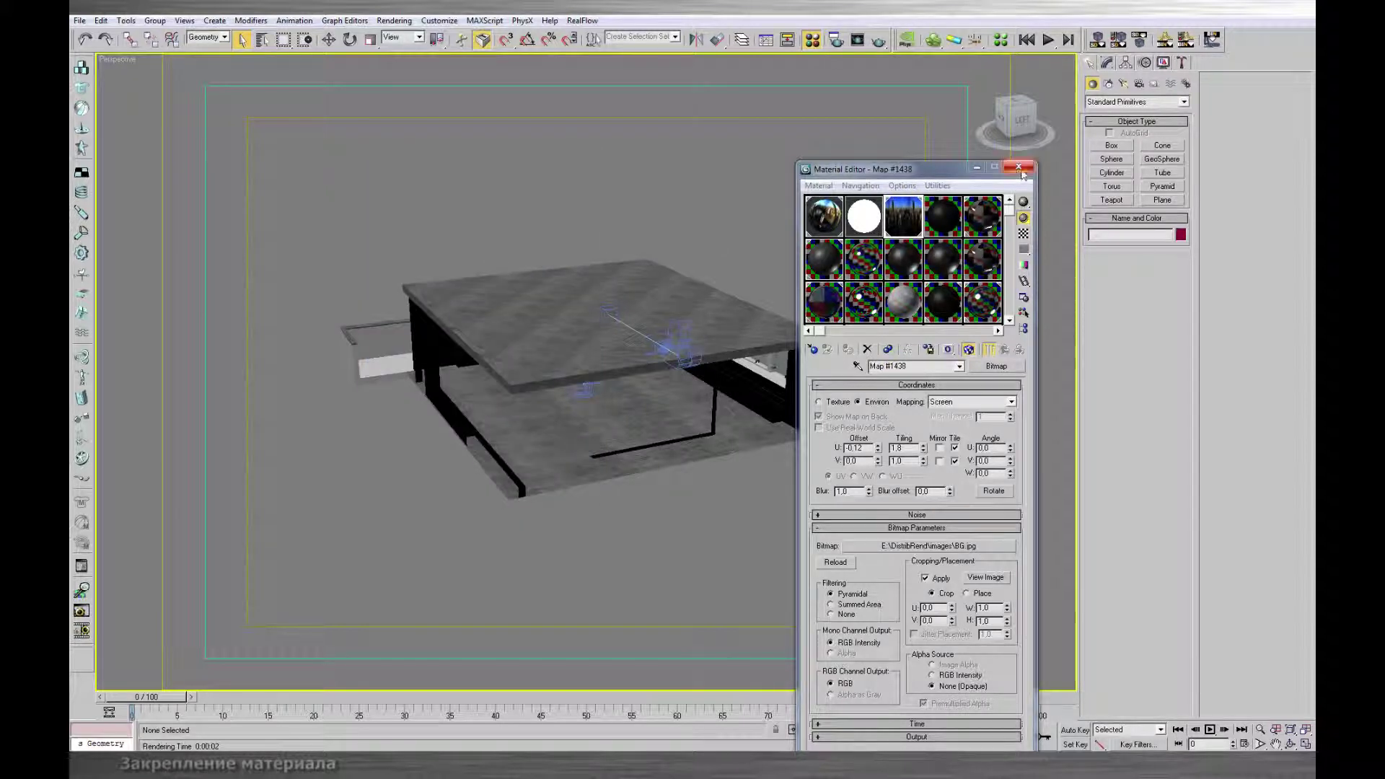
click(1018, 168)
Render the scene through AnimCam with the city bitmap as the environment
key(c)
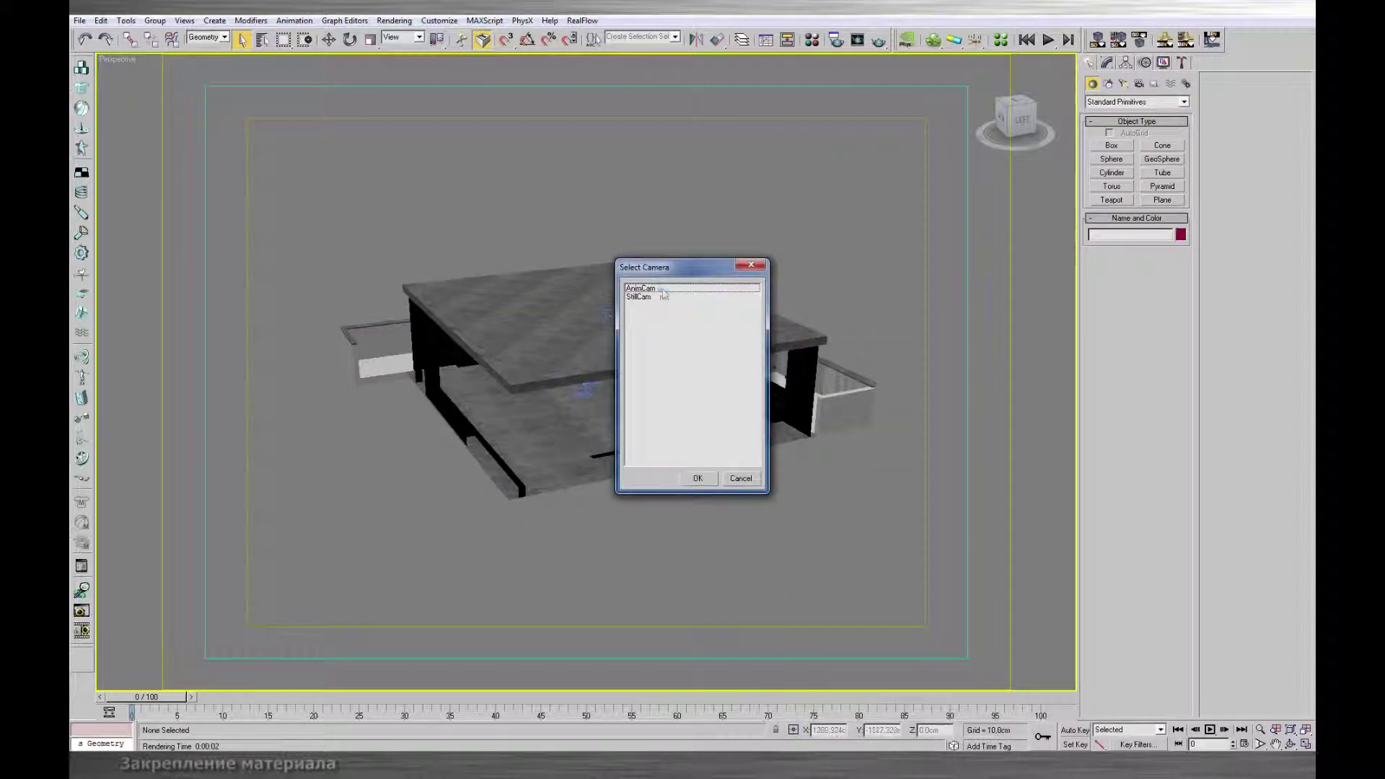
double_click(661, 288)
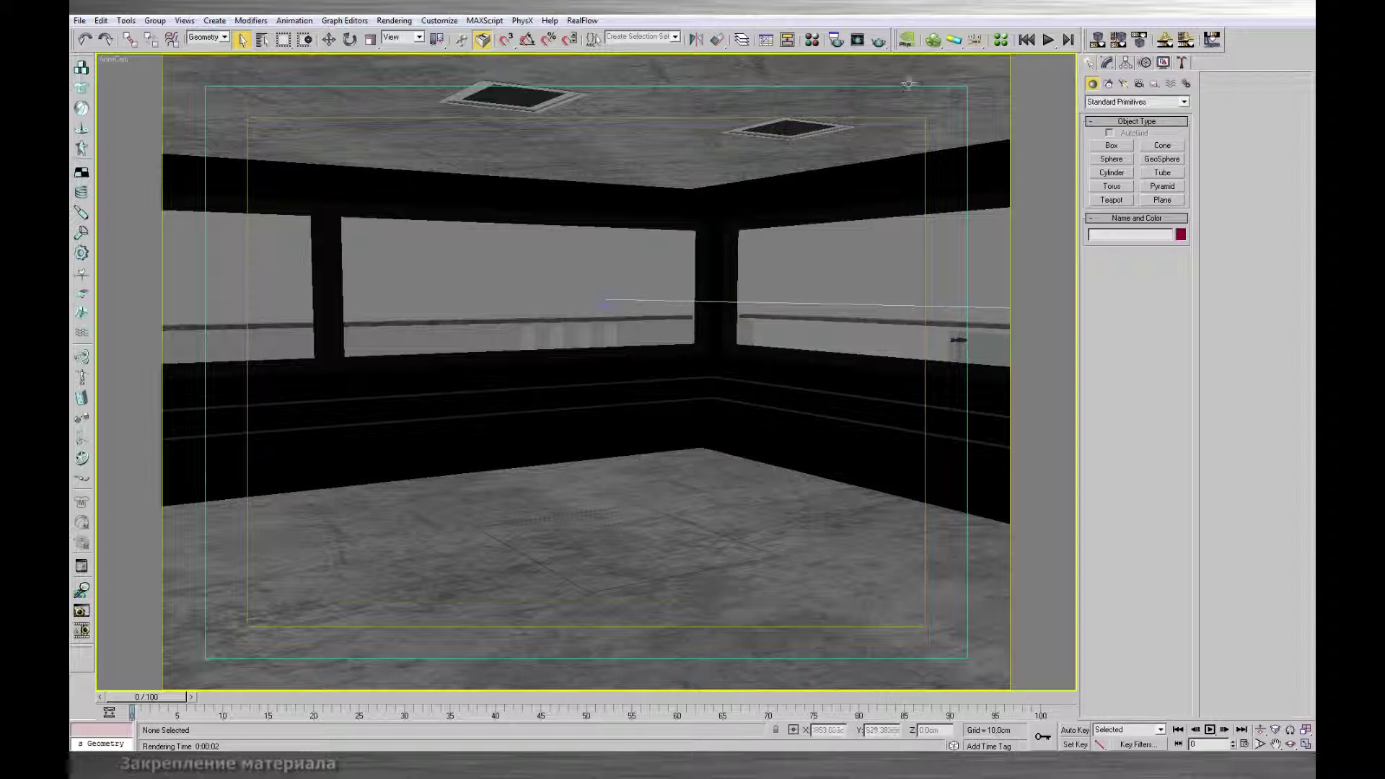
click(878, 40)
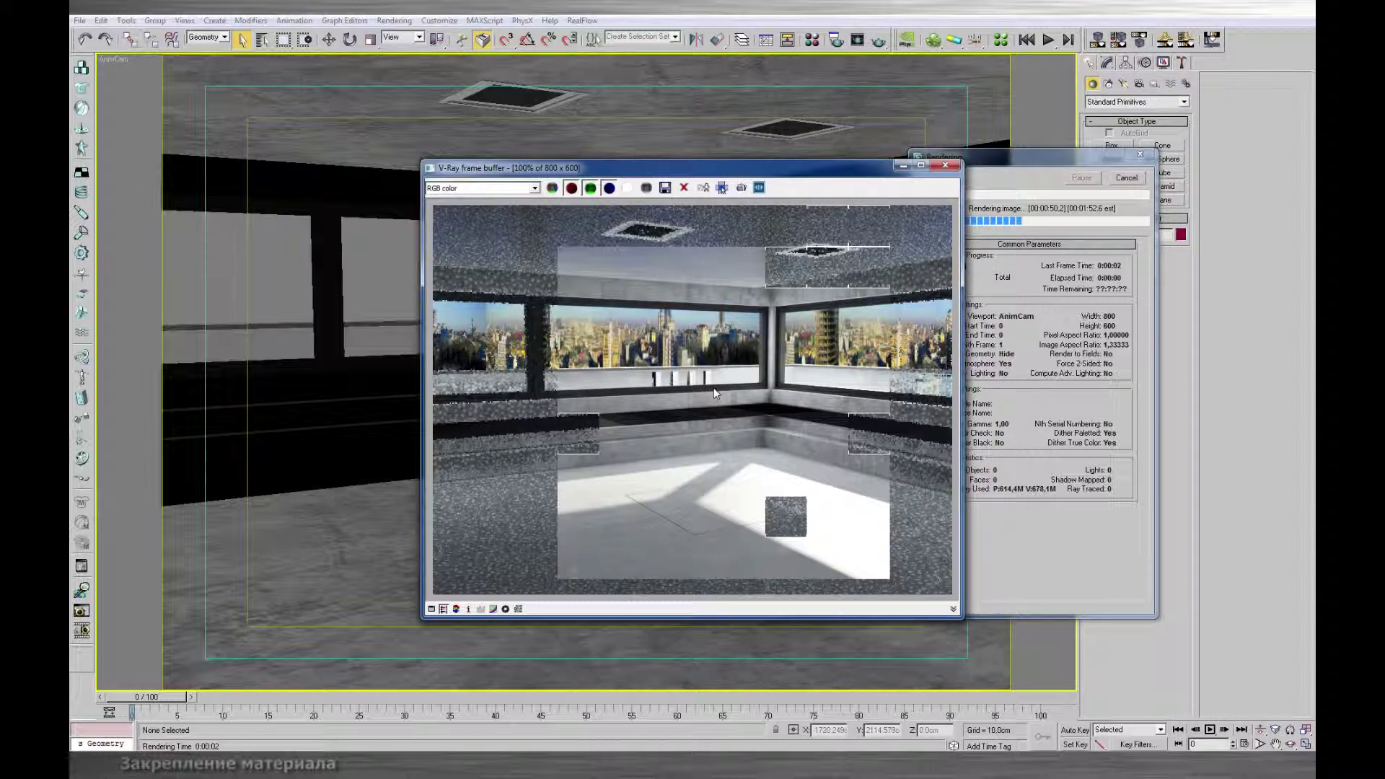
Inspect the rendered frame's element channels in the V-Ray frame buffer and close it
click(534, 188)
click(509, 278)
key(Down)
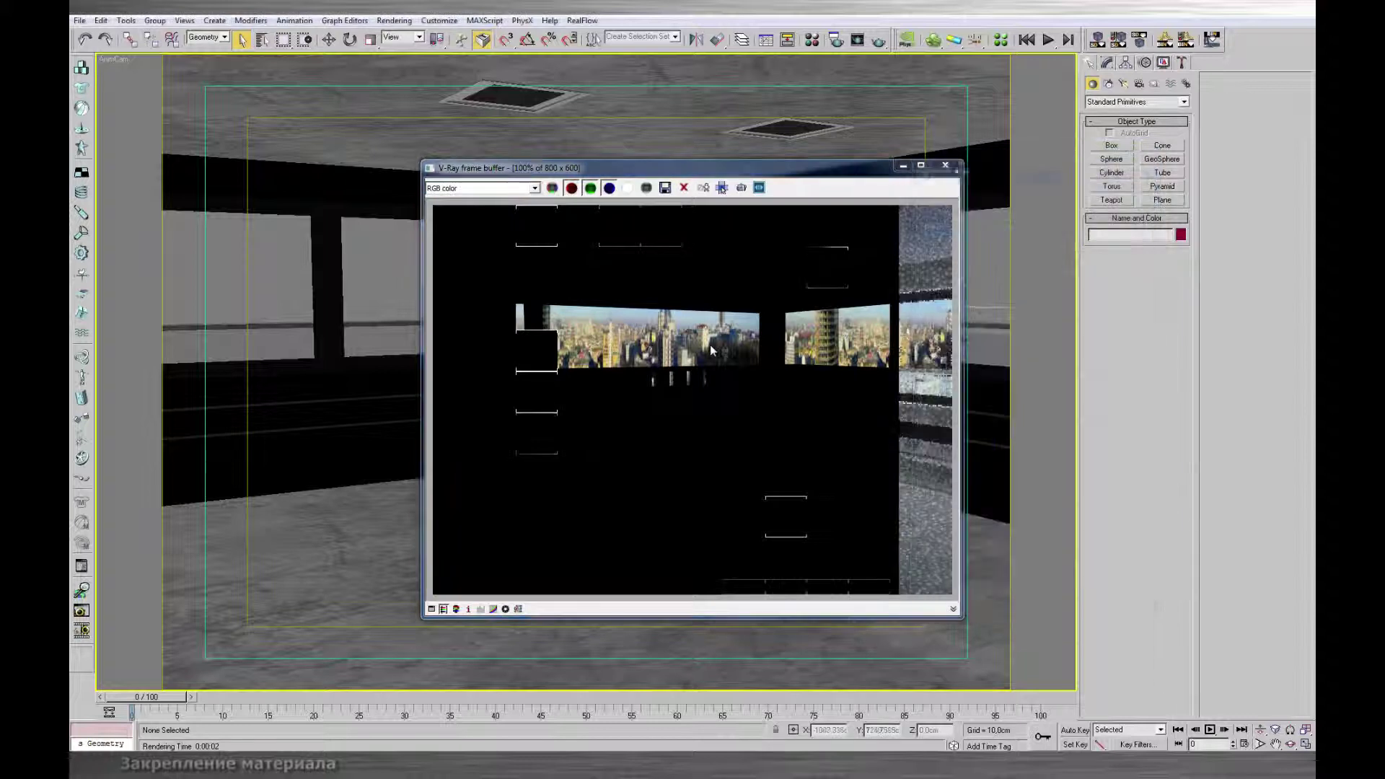
click(944, 165)
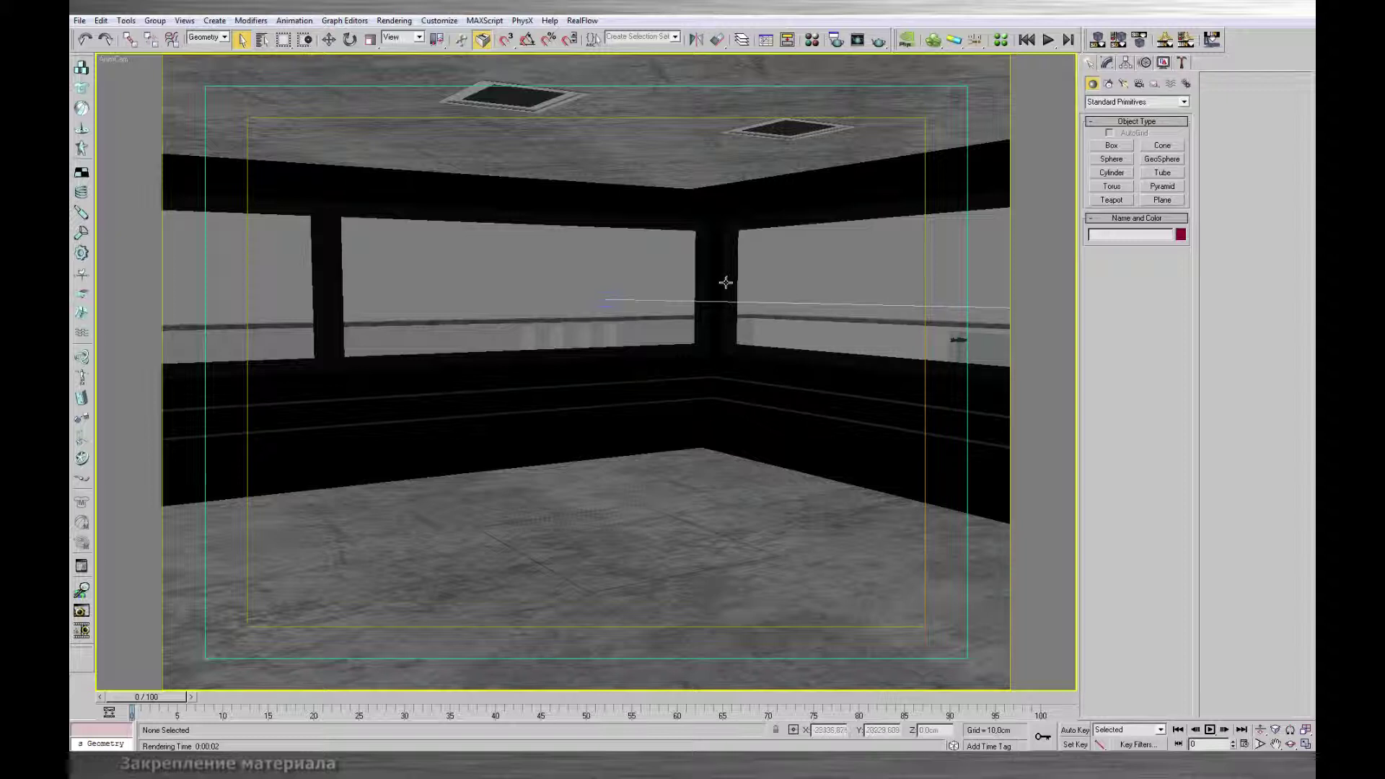
Return to the Perspective view, unhide background_01 and view the whole building with its backdrop from outside
key(p)
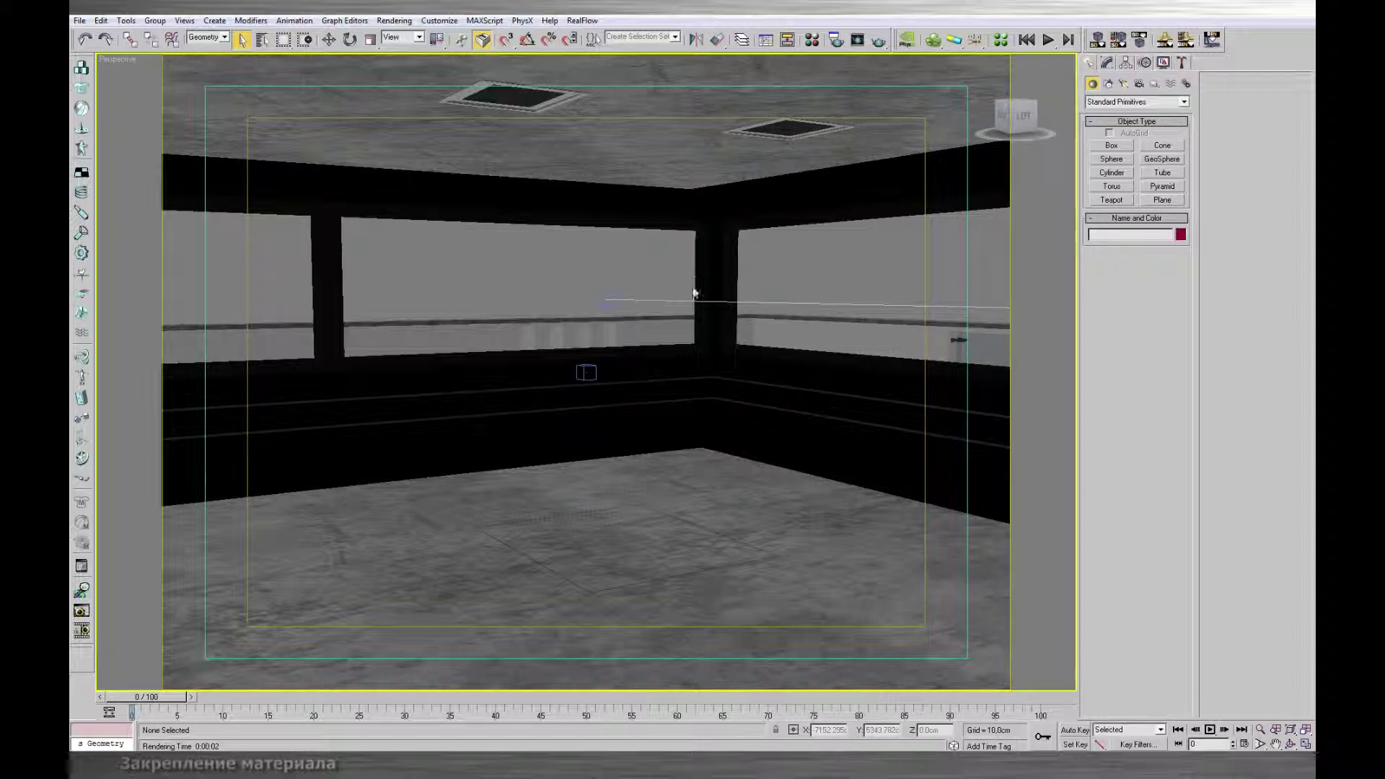
key(z)
alt+middle_drag(630, 334, 628, 373)
key(h)
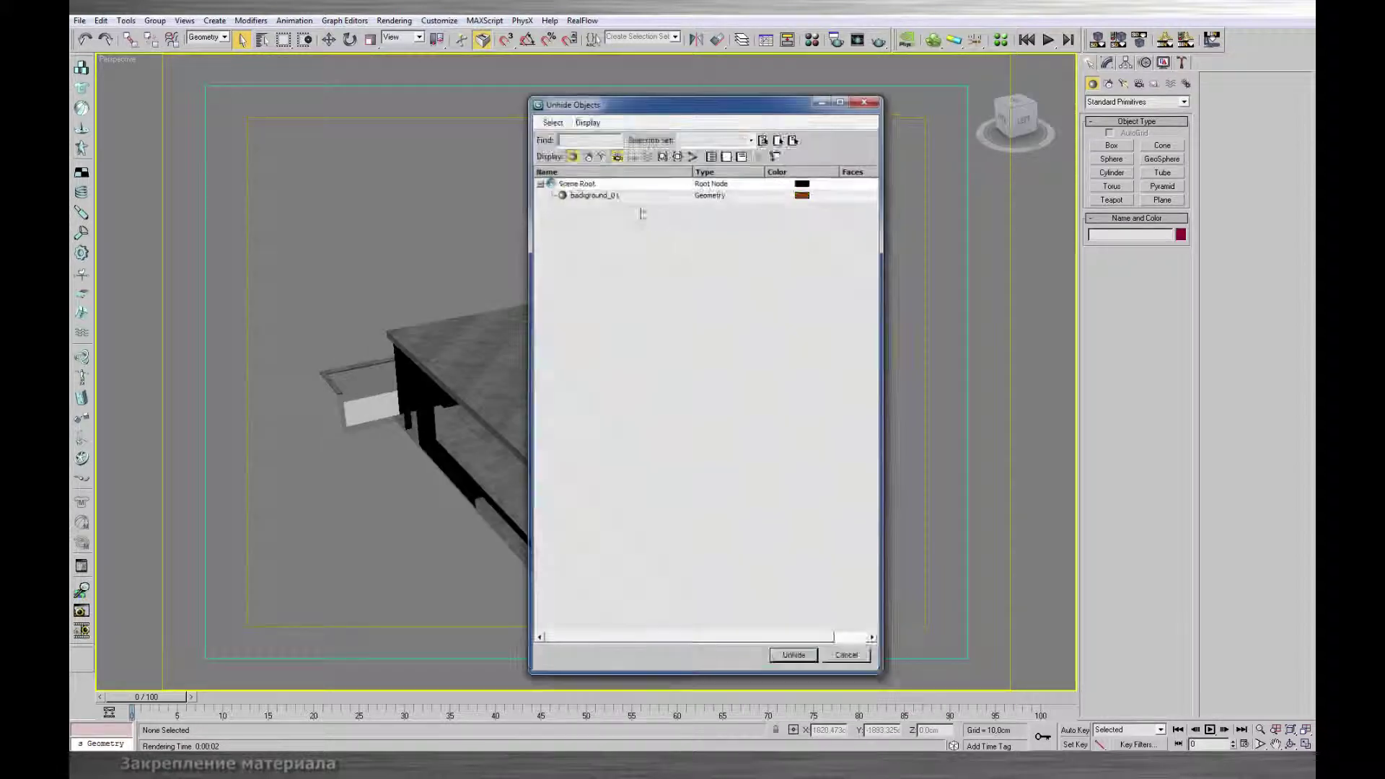
double_click(609, 199)
alt+middle_drag(548, 387, 612, 375)
scroll(601, 372, down, 3)
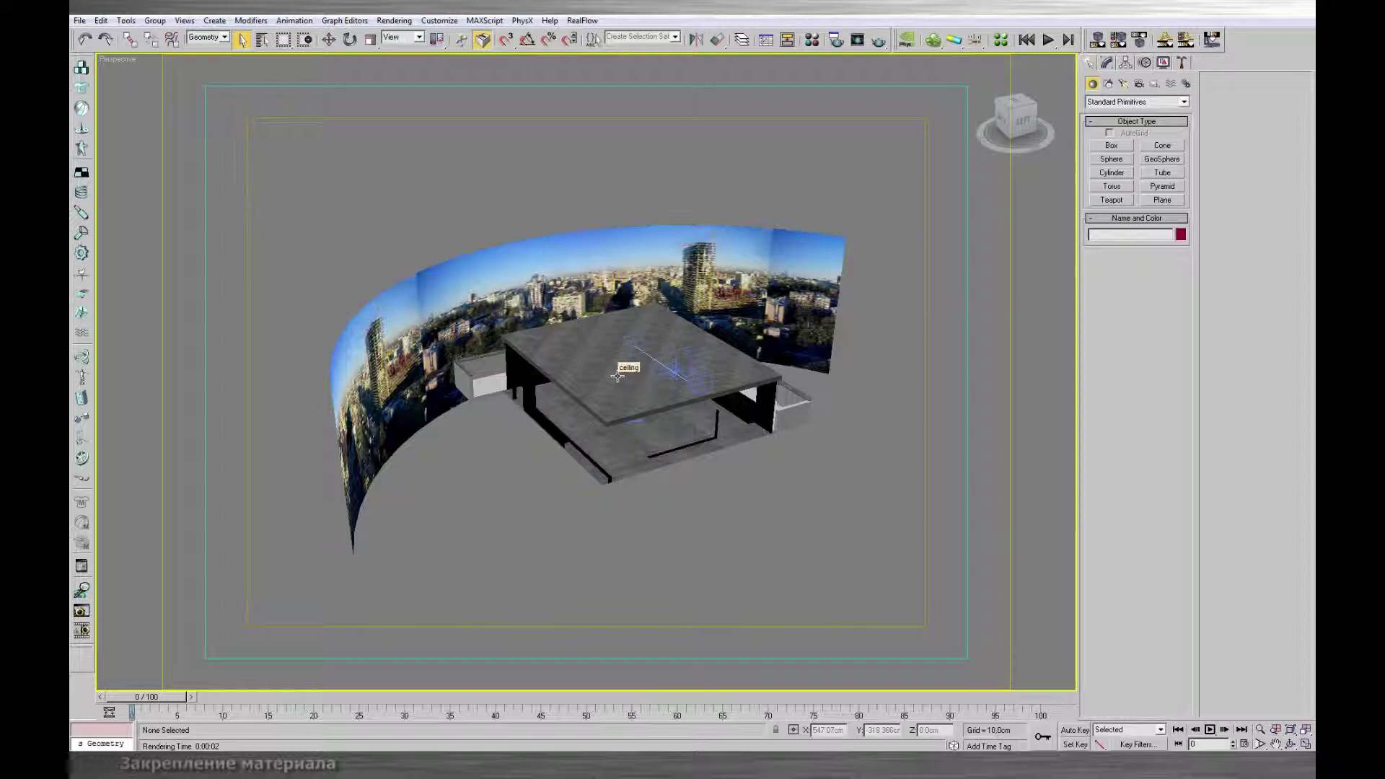
Launch the Nuke 'Em exporter and set AnimCam as the camera to export
click(82, 662)
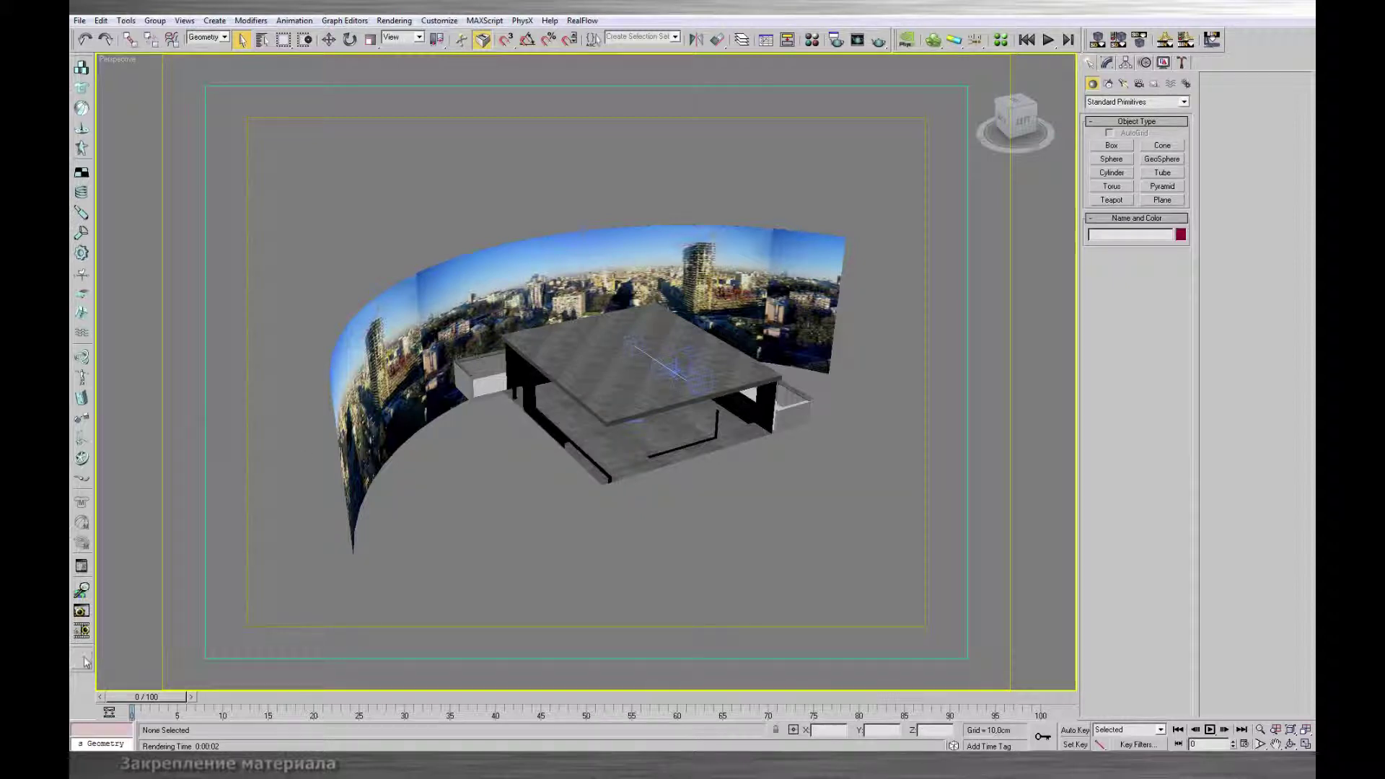
drag(397, 146, 496, 170)
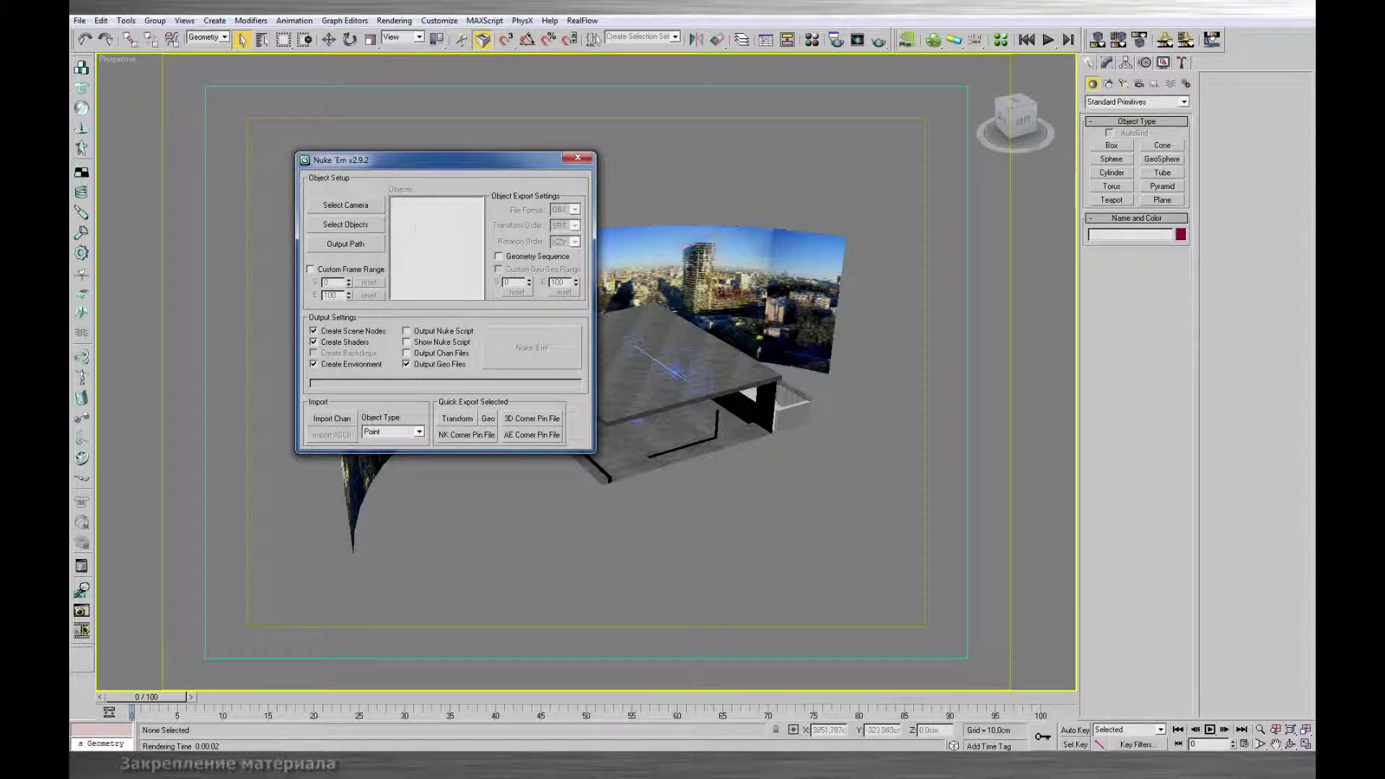
drag(403, 166, 515, 200)
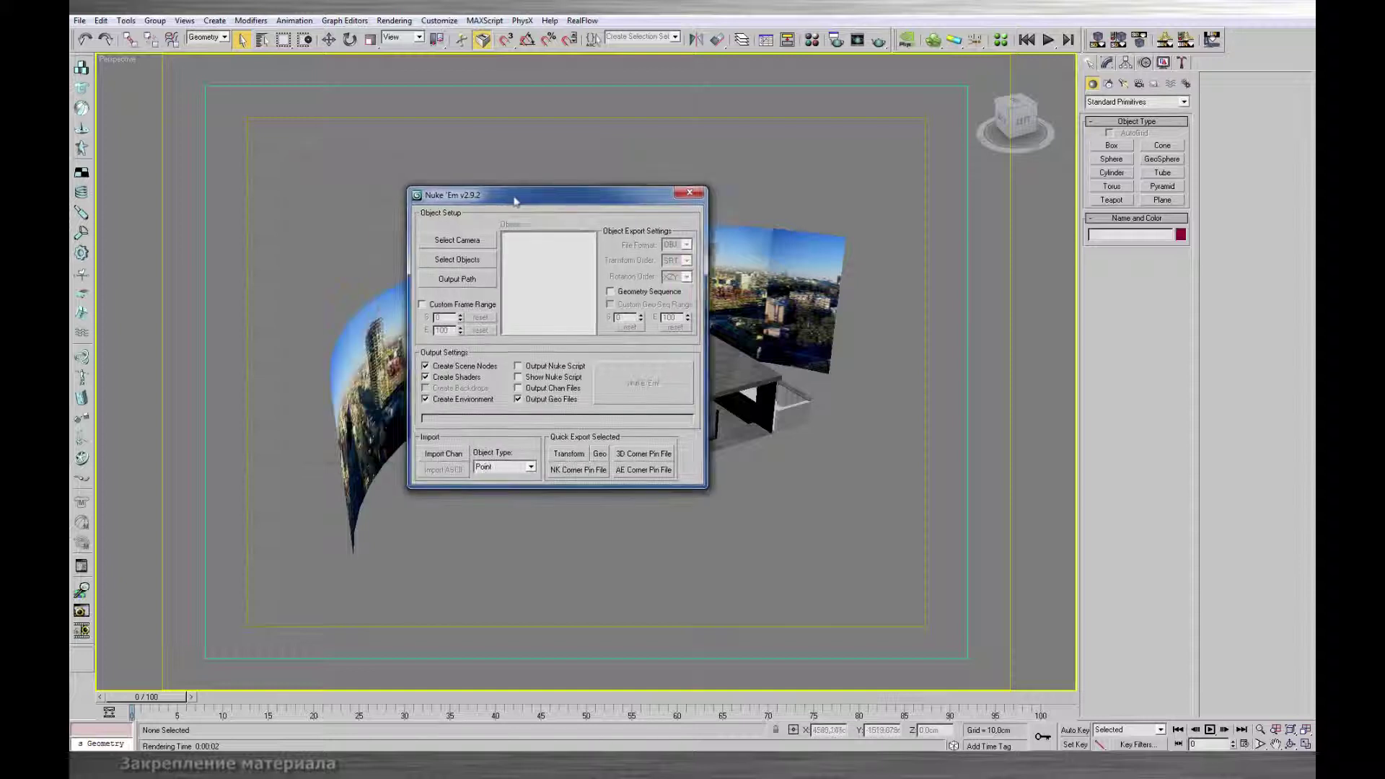
click(474, 242)
click(590, 196)
double_click(590, 196)
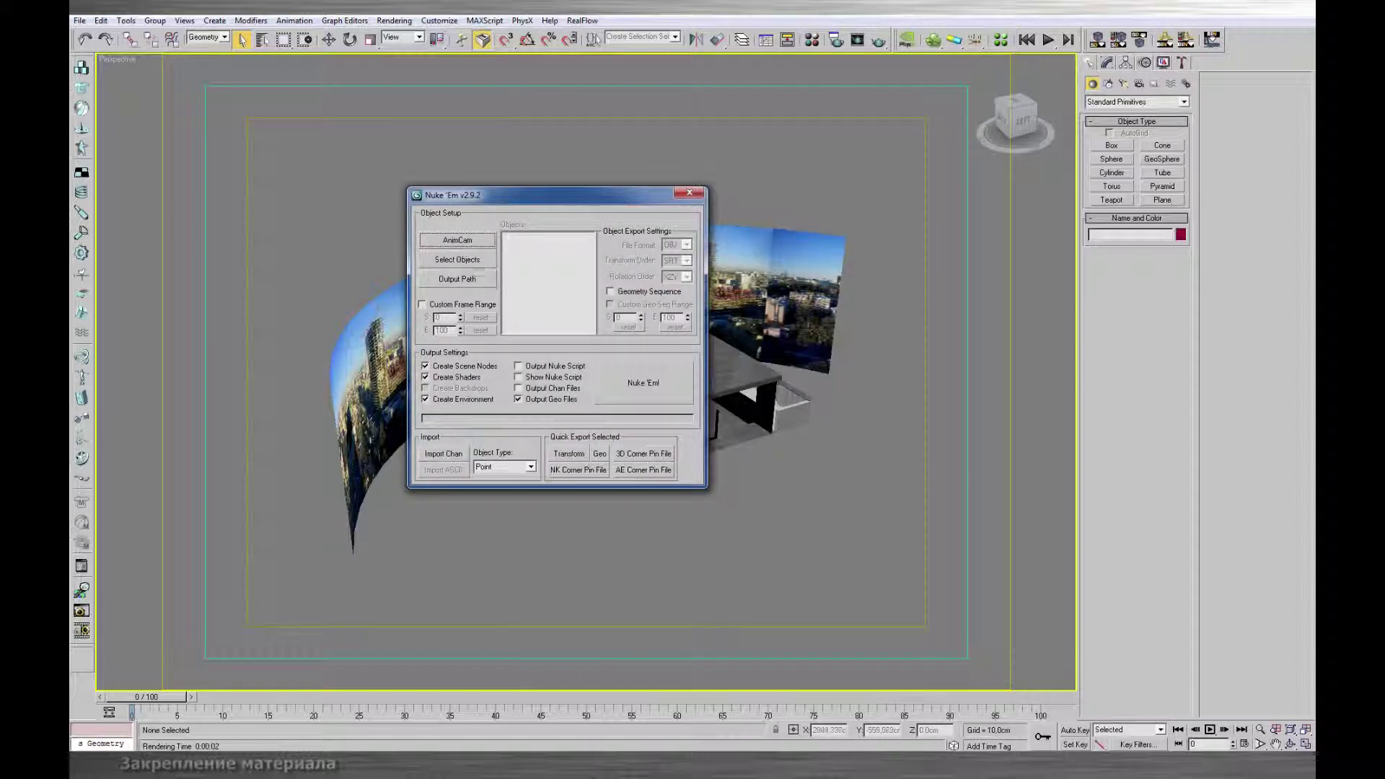
Choose all the scene's geometry objects, from walls through Box01, as the objects to export
click(462, 261)
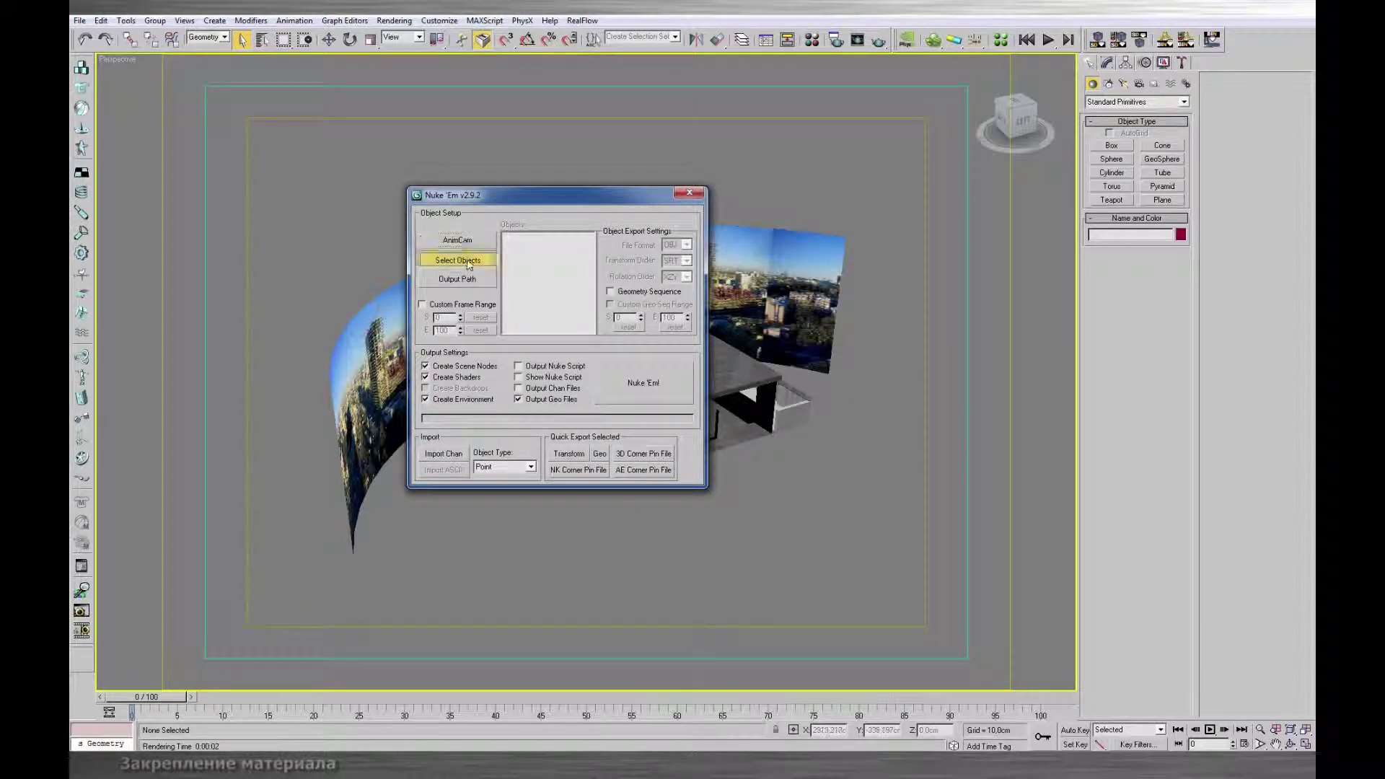
click(617, 156)
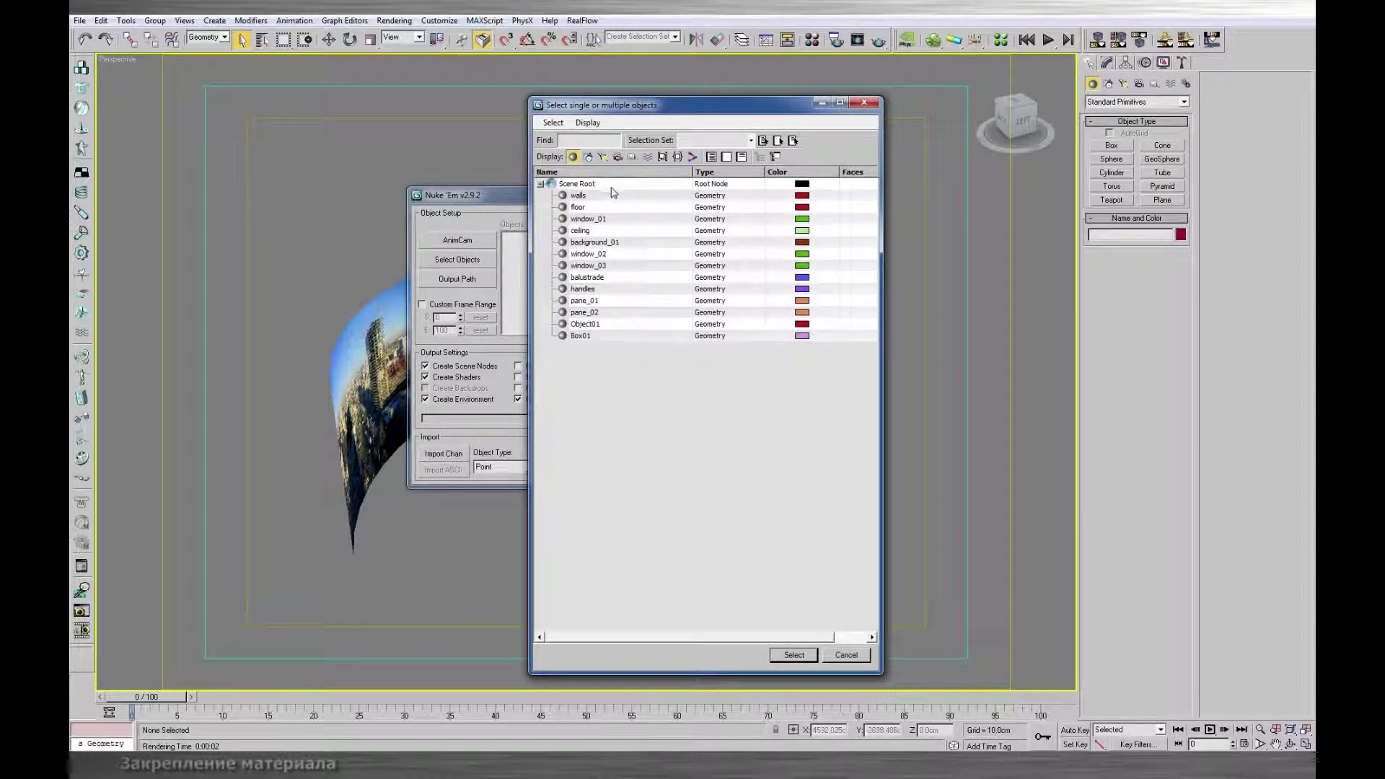
click(604, 195)
shift+click(600, 335)
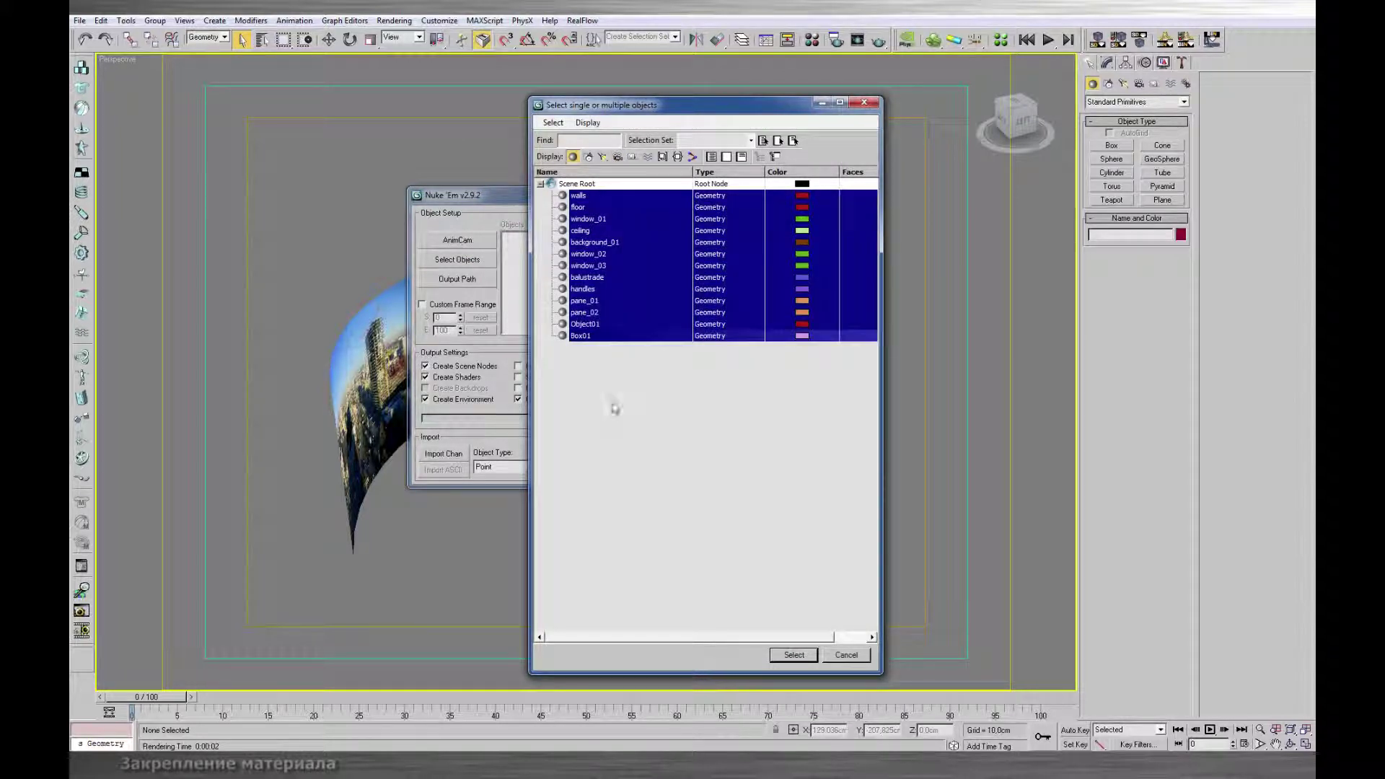
click(792, 655)
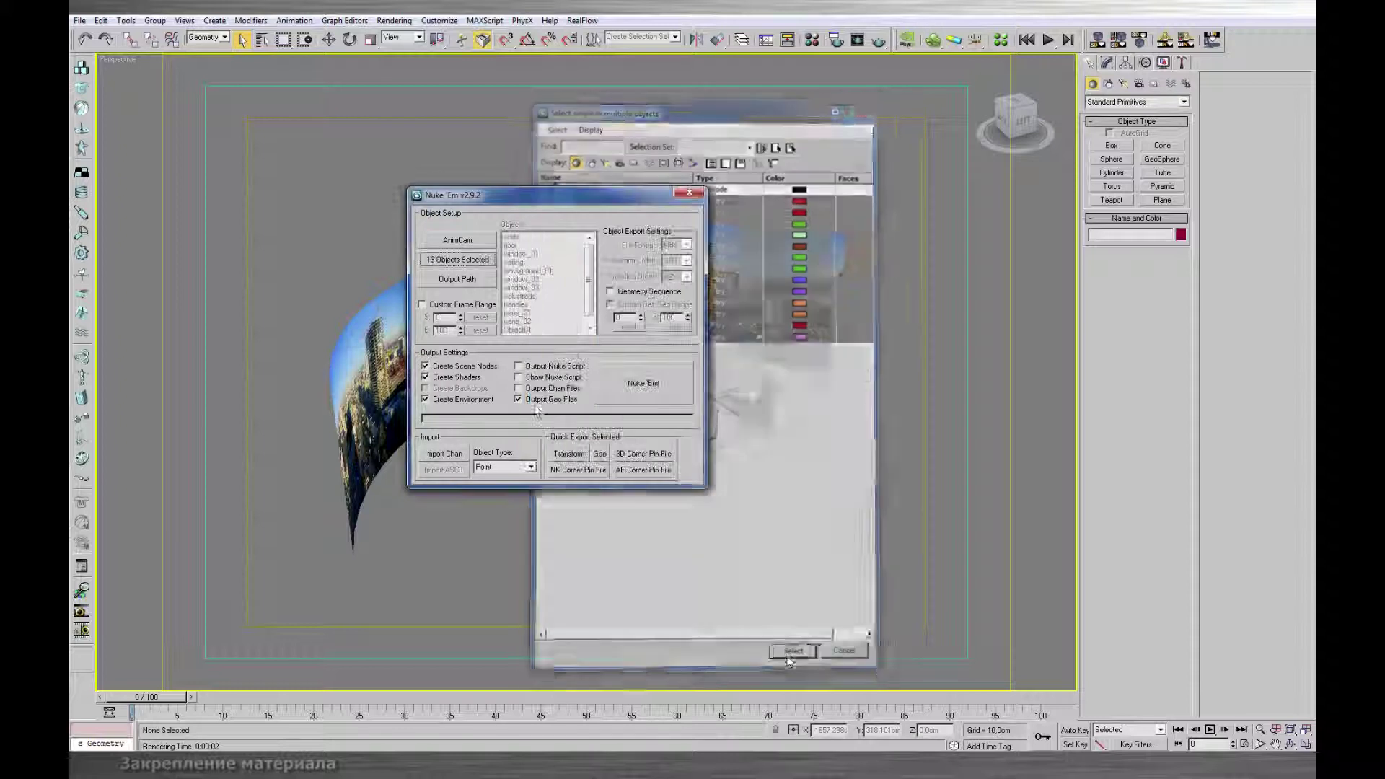
Set the export's output path to the 3d_temp folder inside nuke\sorces and start the Nuke 'Em export
click(469, 279)
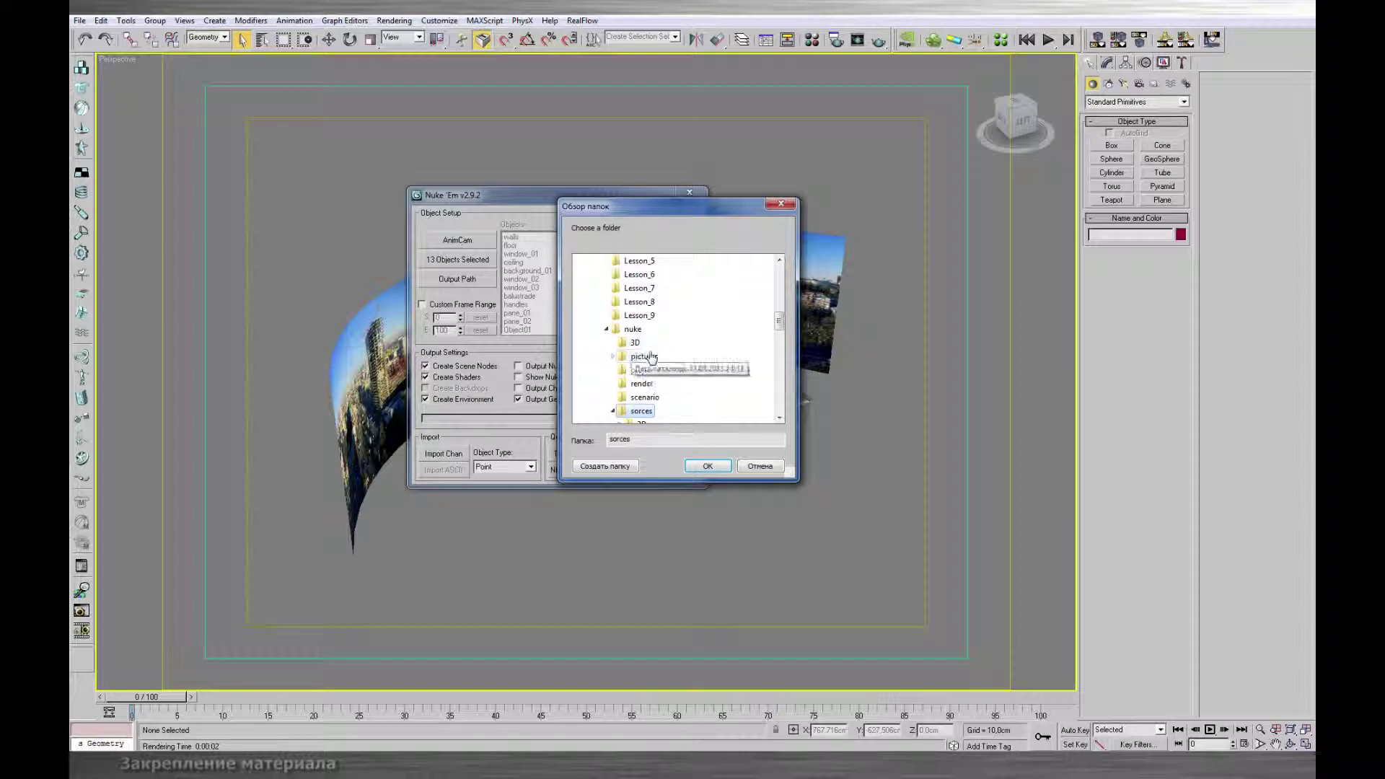
click(636, 344)
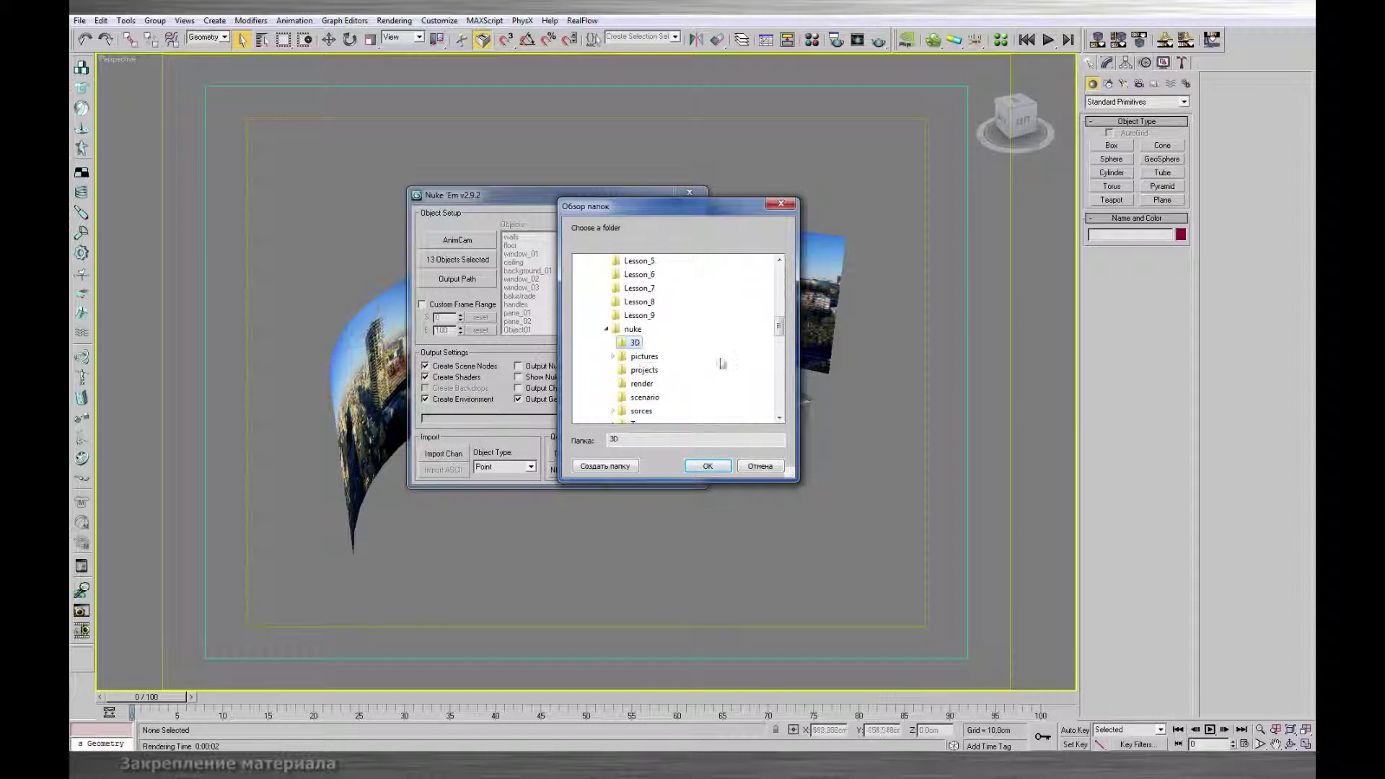
scroll(774, 332, down, 3)
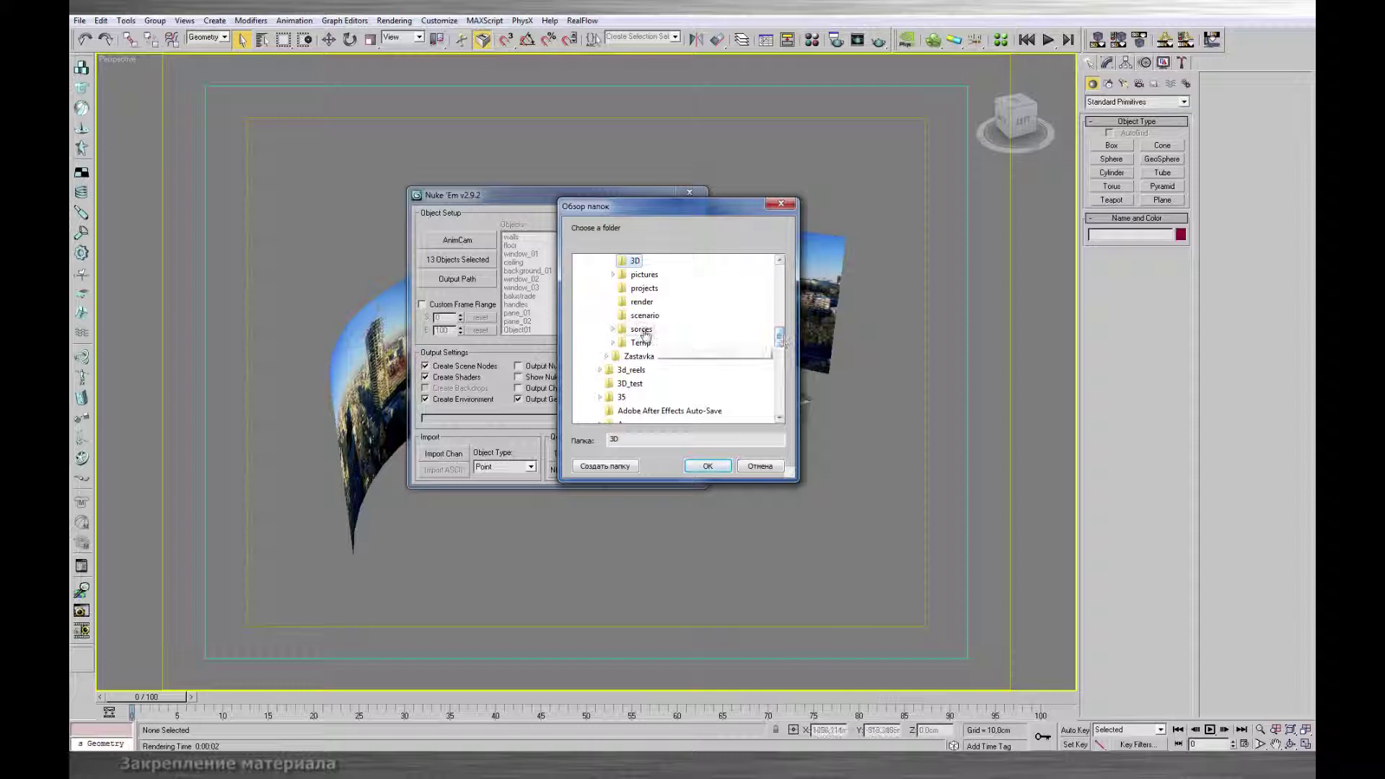
click(653, 340)
click(652, 342)
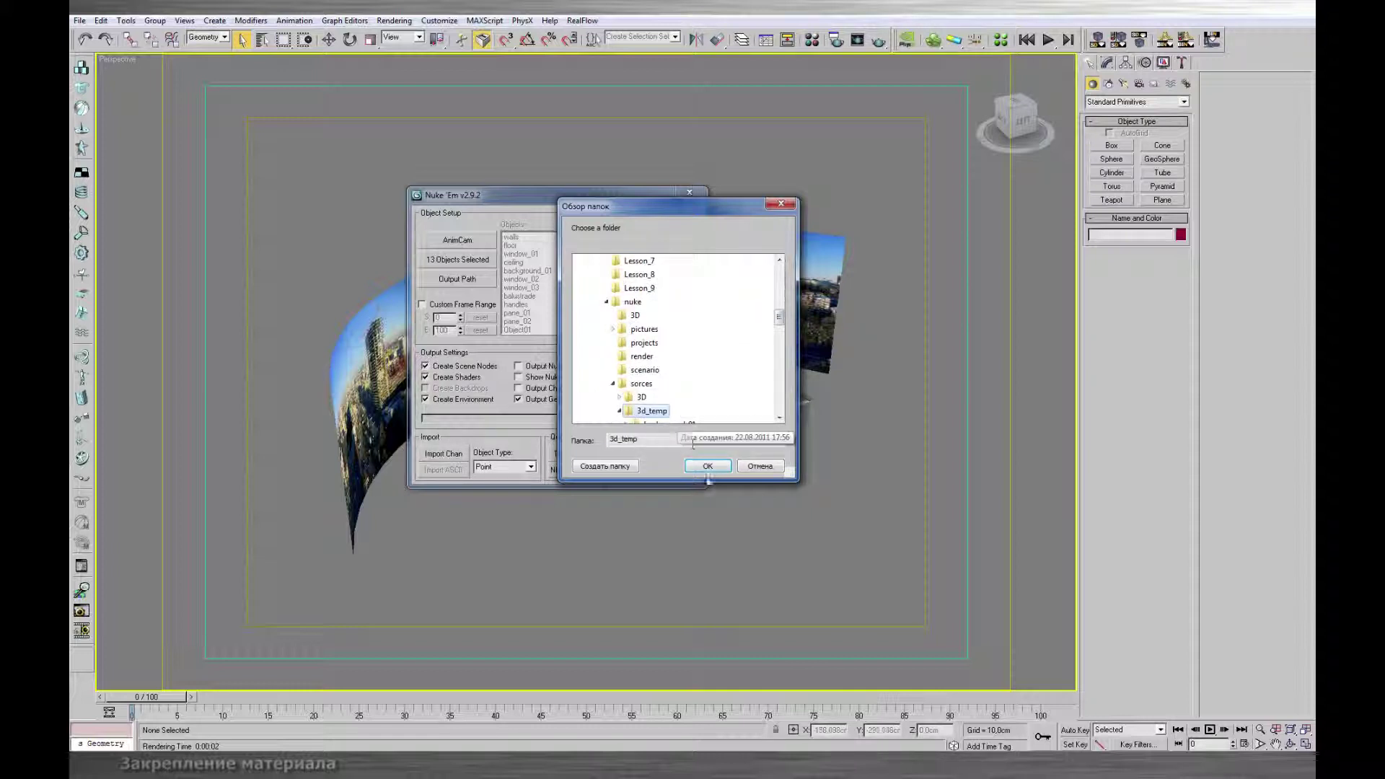
click(707, 466)
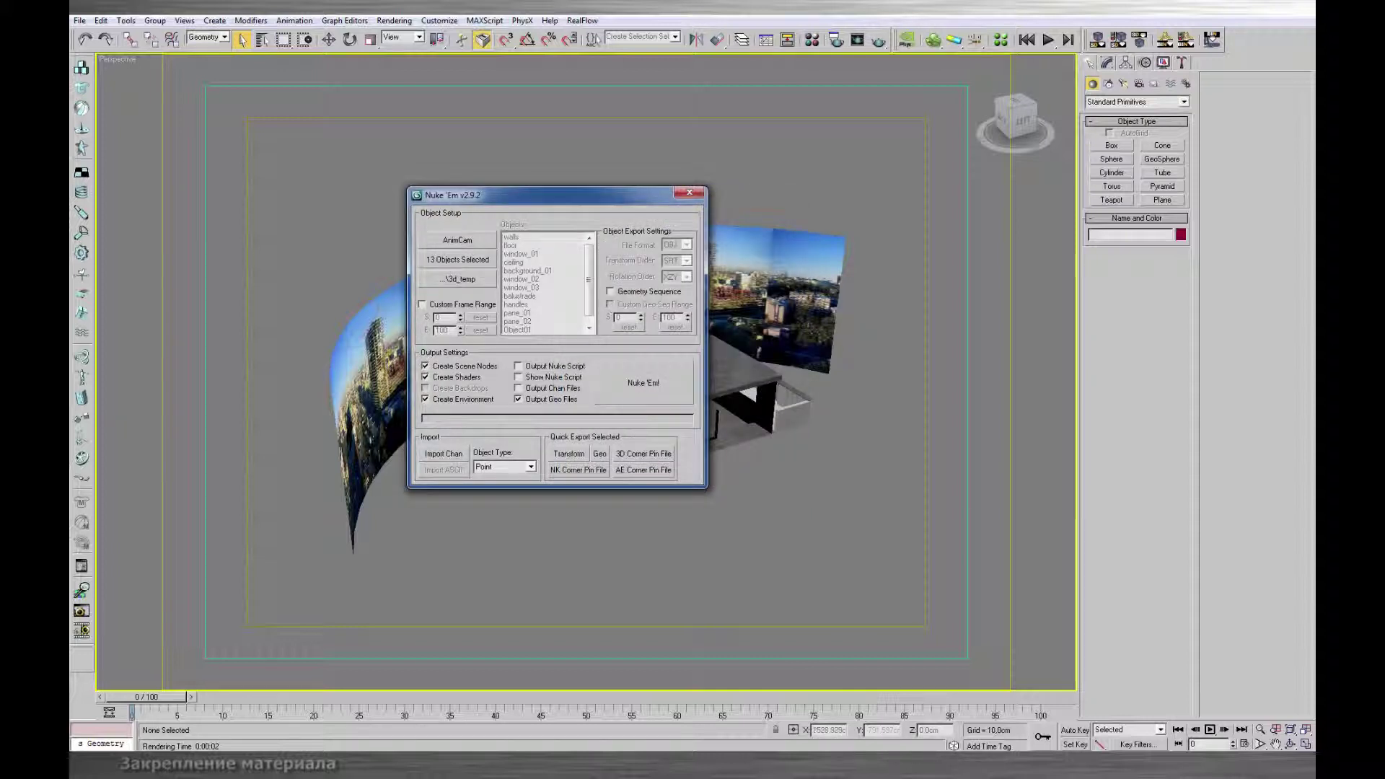
drag(590, 203, 618, 198)
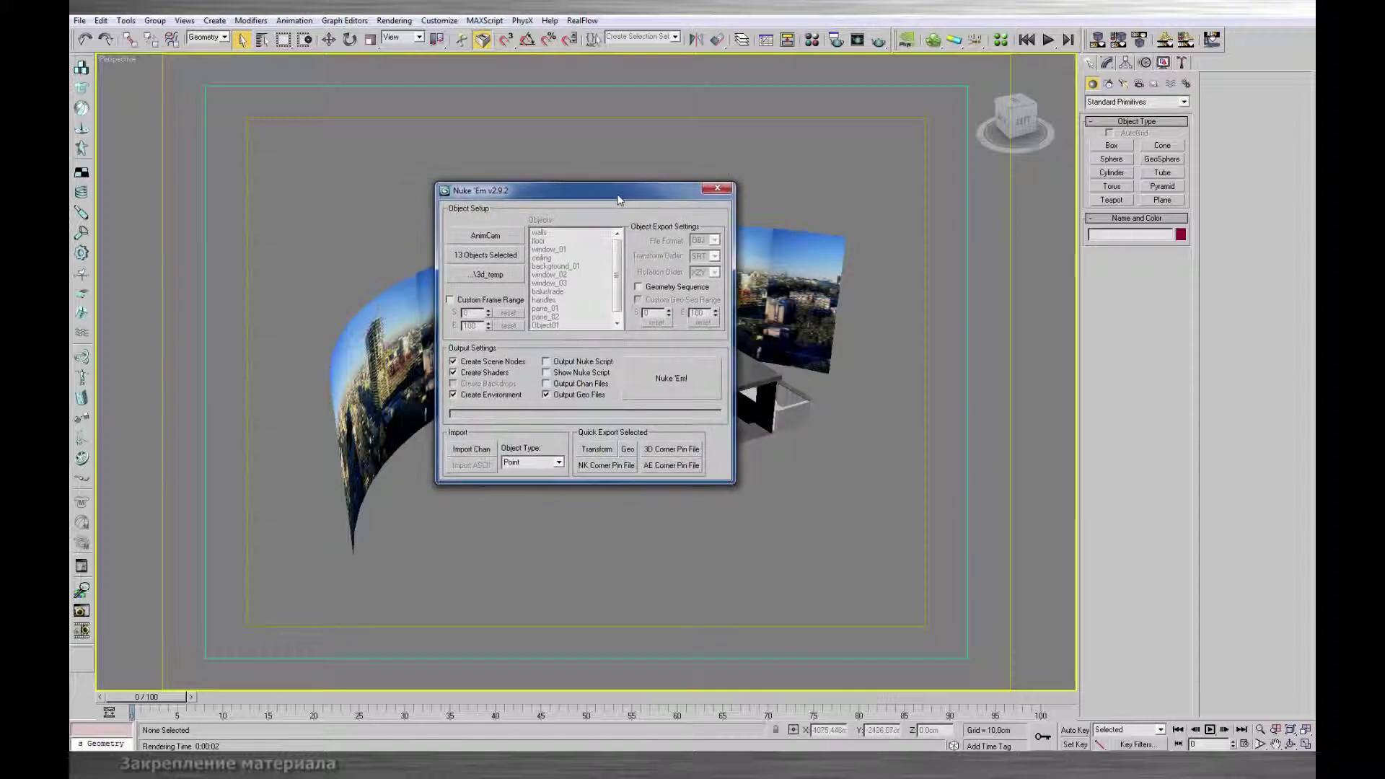
click(675, 380)
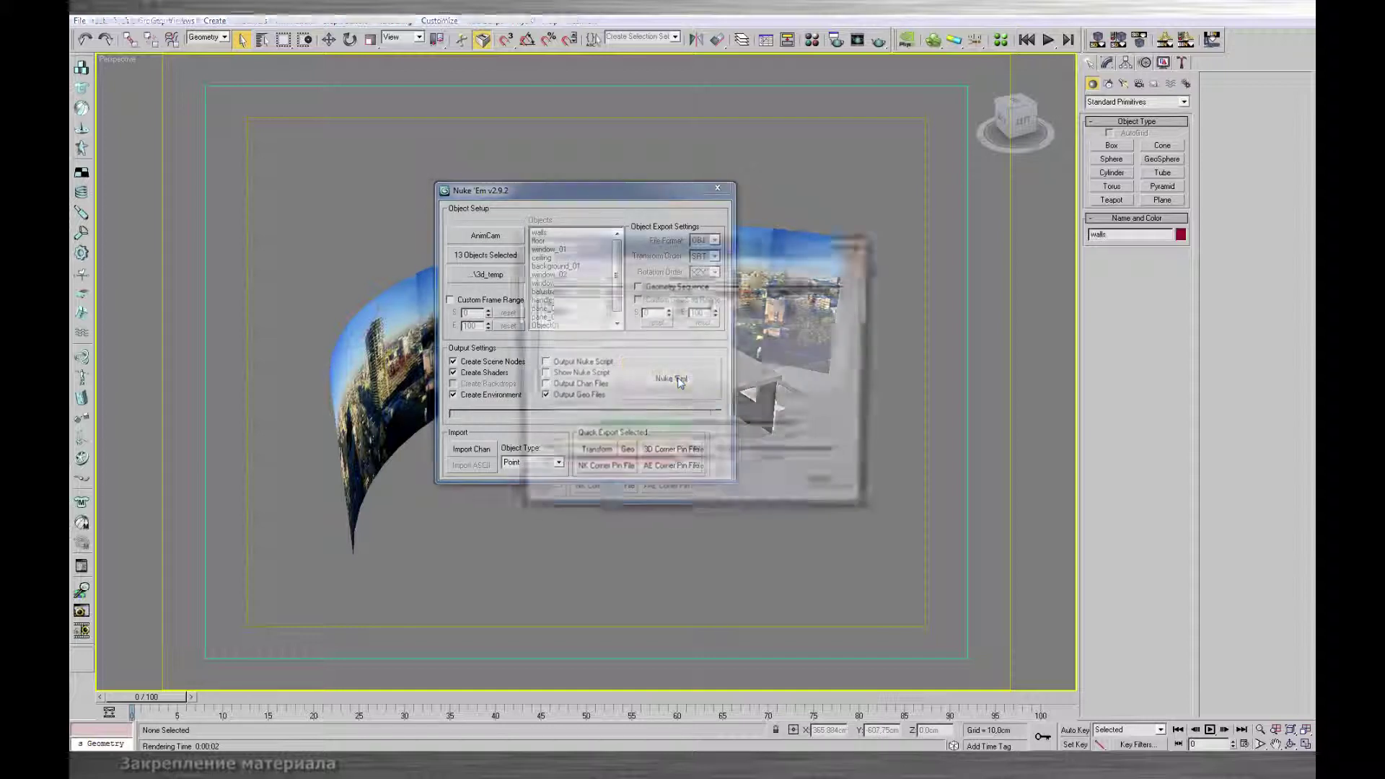